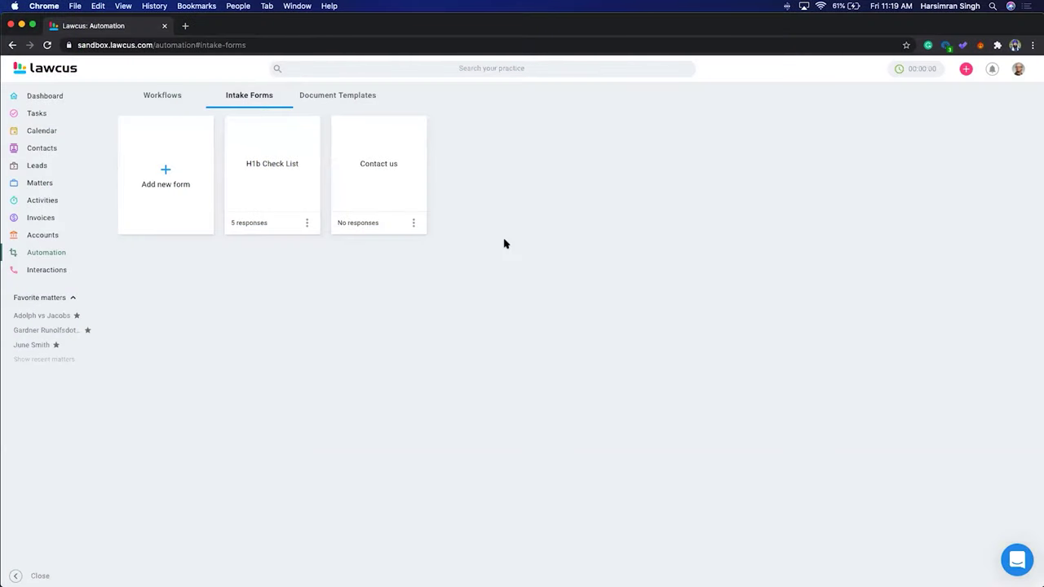
Look over the existing Contact us form and leave it without changes
{"action": "left_click", "coordinate": [47, 255]}
{"action": "left_click", "coordinate": [380, 167]}
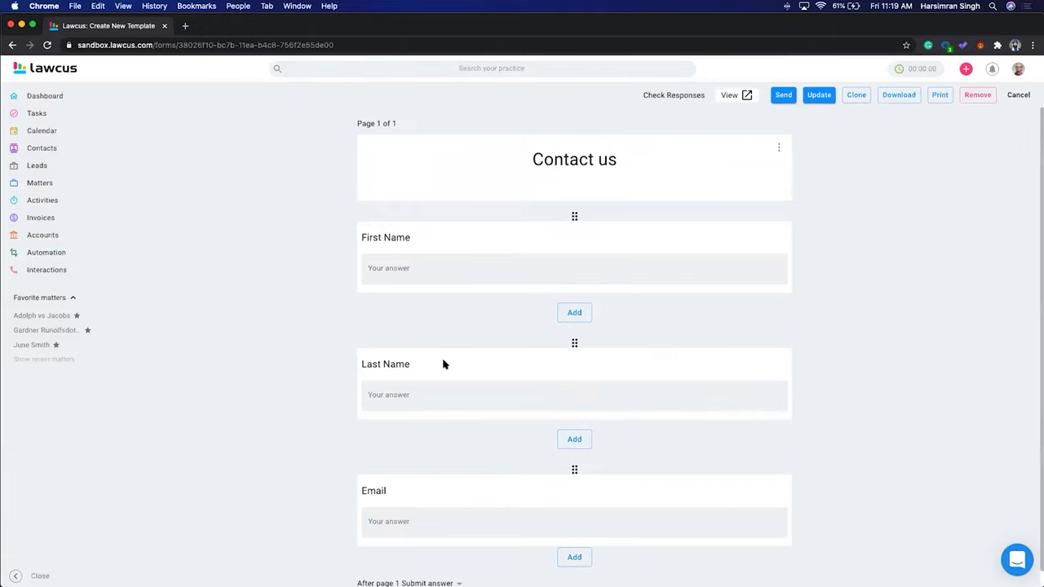
{"action": "scroll", "coordinate": [514, 389], "scroll_direction": "down", "scroll_amount": 1}
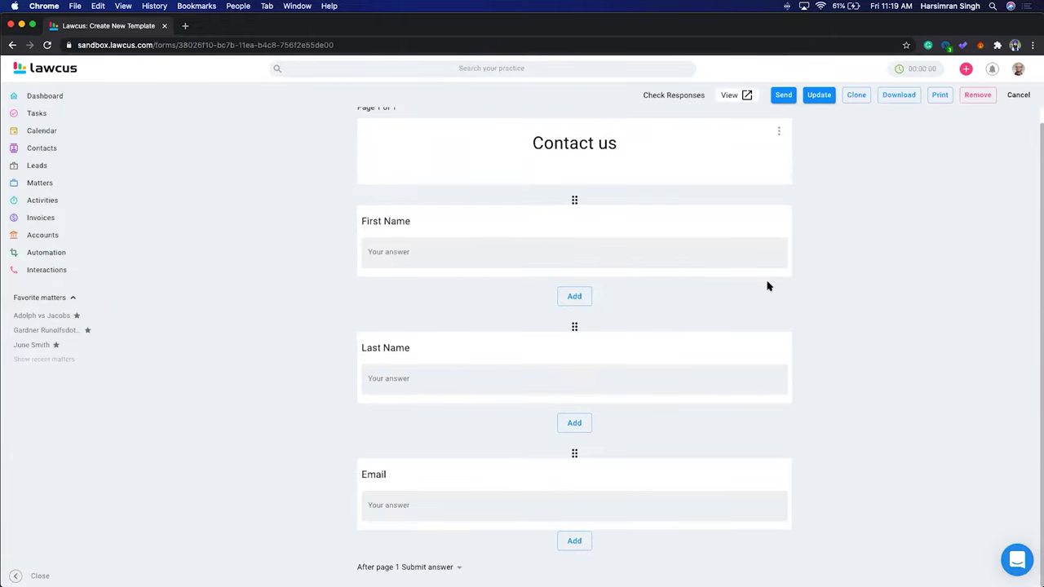
{"action": "left_click", "coordinate": [1017, 95]}
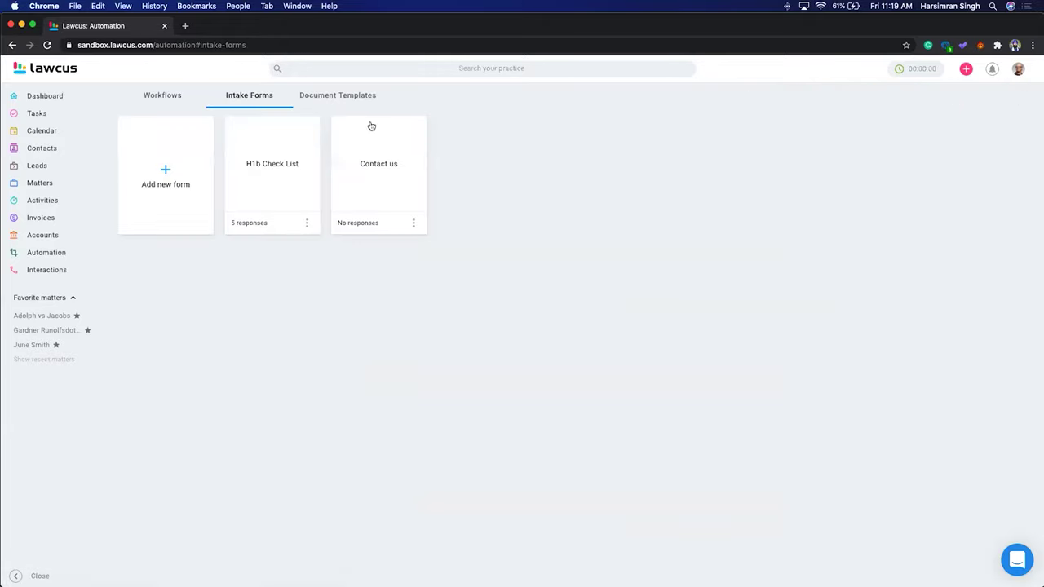
Start a new form titled 'Contact us webinar' with a Single Line Text first question
{"action": "left_click", "coordinate": [166, 180]}
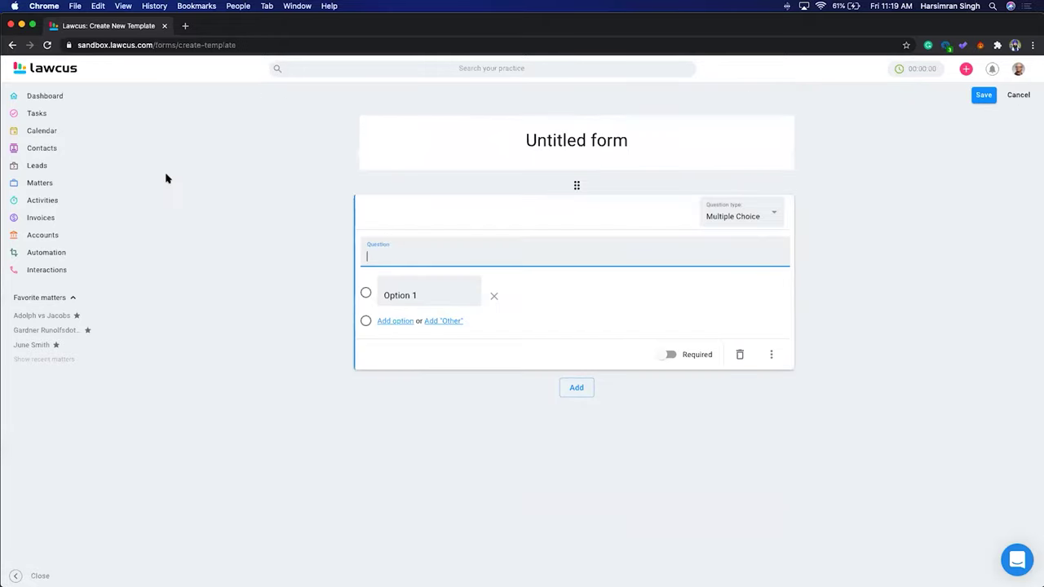
{"action": "left_click", "coordinate": [627, 140]}
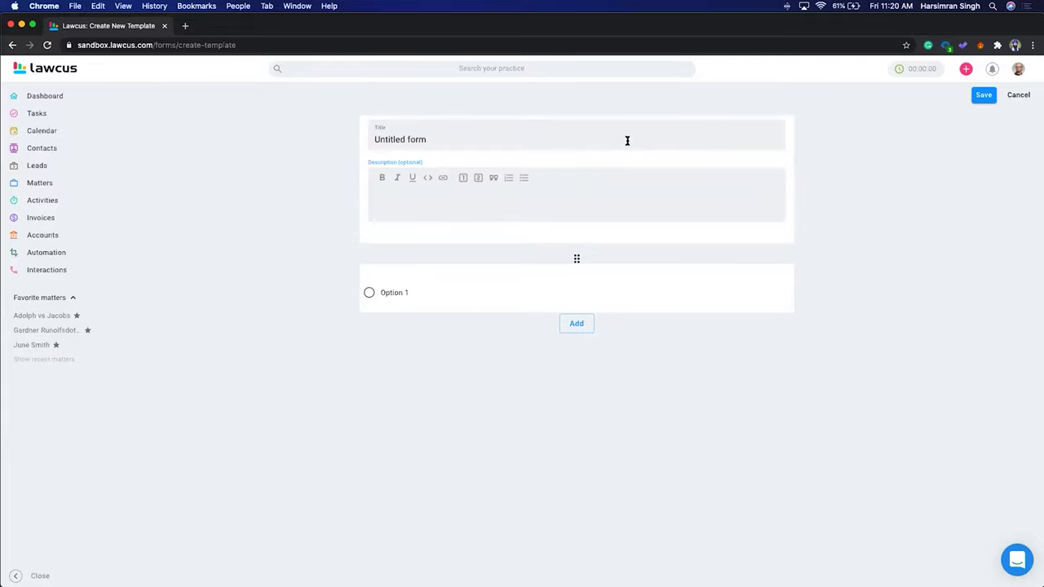
{"action": "left_click_drag", "start_coordinate": [435, 140], "coordinate": [353, 140]}
{"action": "type", "text": "Contact us webinar"}
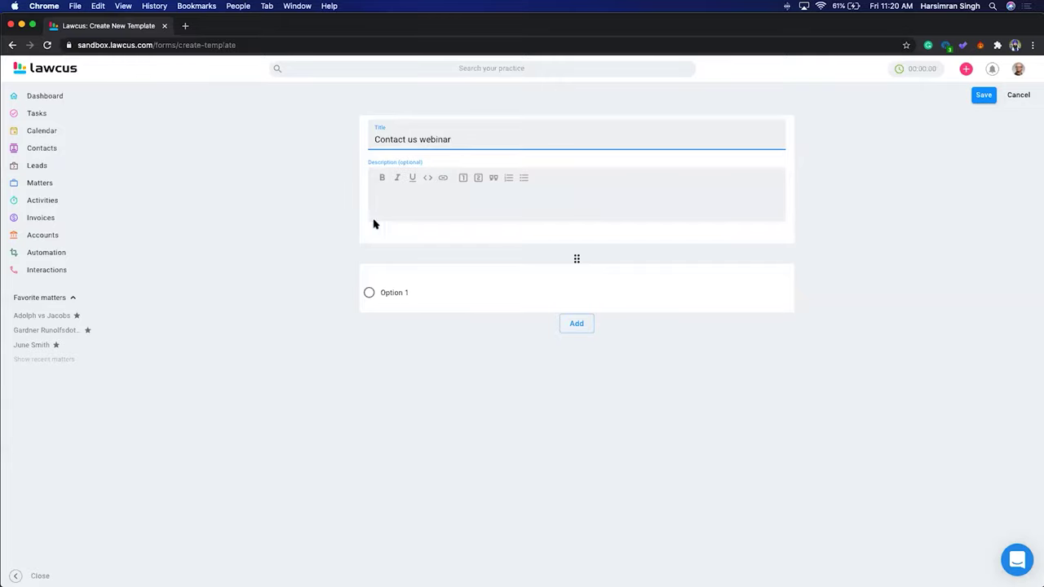
{"action": "left_click", "coordinate": [445, 291]}
{"action": "left_click", "coordinate": [745, 235]}
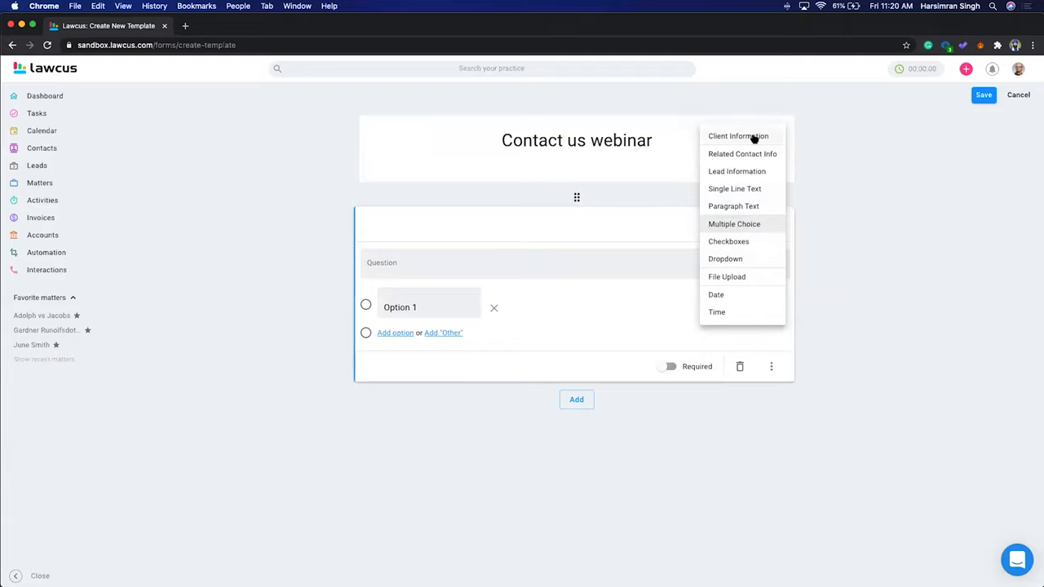
{"action": "left_click", "coordinate": [725, 191]}
Enter 'First Name' as the first question and add a single-line Last Name question
{"action": "left_click", "coordinate": [392, 270]}
{"action": "type", "text": "F"}
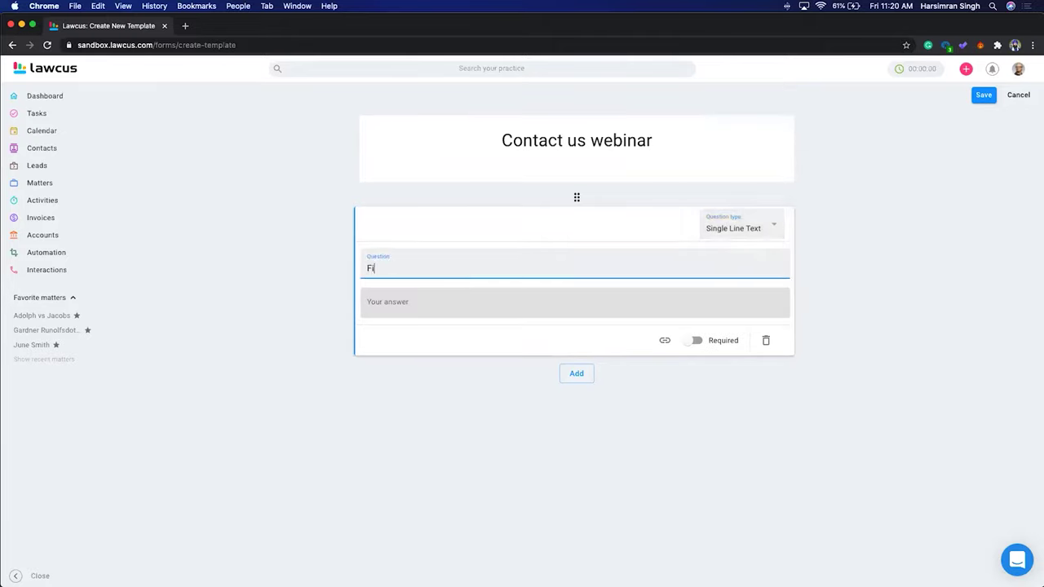
{"action": "type", "text": "irst Name"}
{"action": "left_click", "coordinate": [581, 375]}
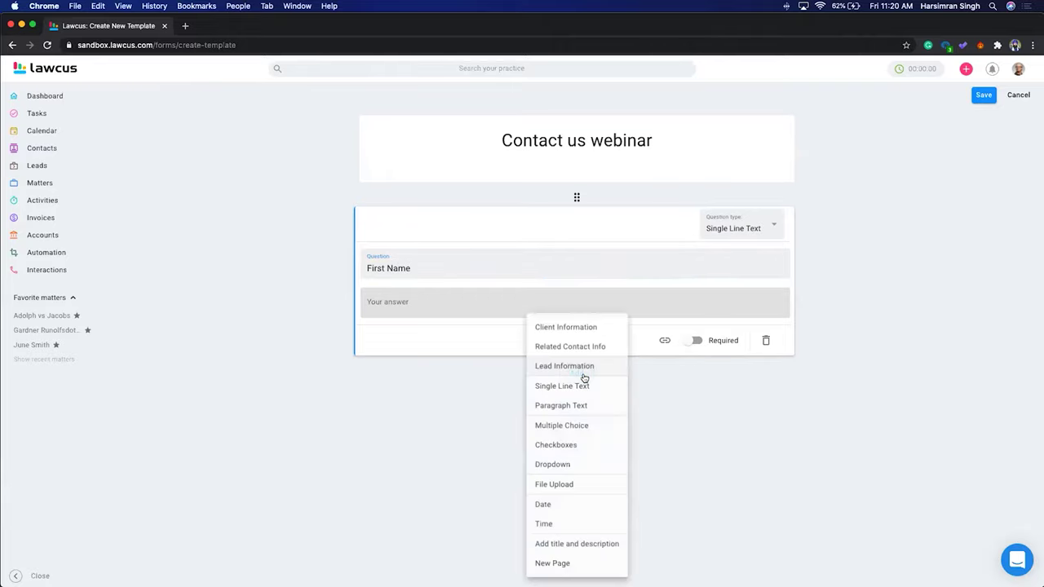
{"action": "left_click", "coordinate": [566, 386]}
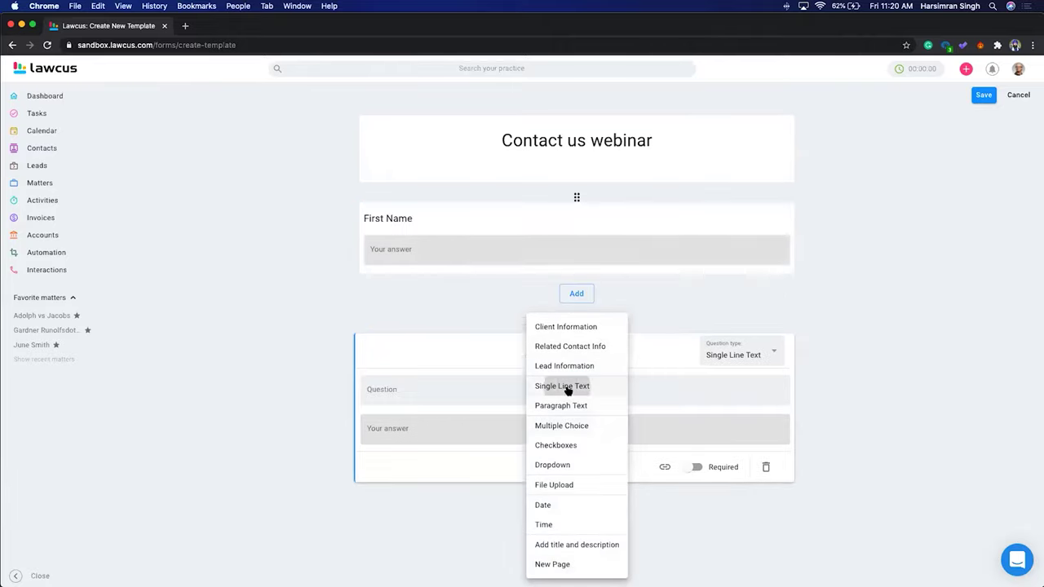
{"action": "left_click", "coordinate": [444, 393]}
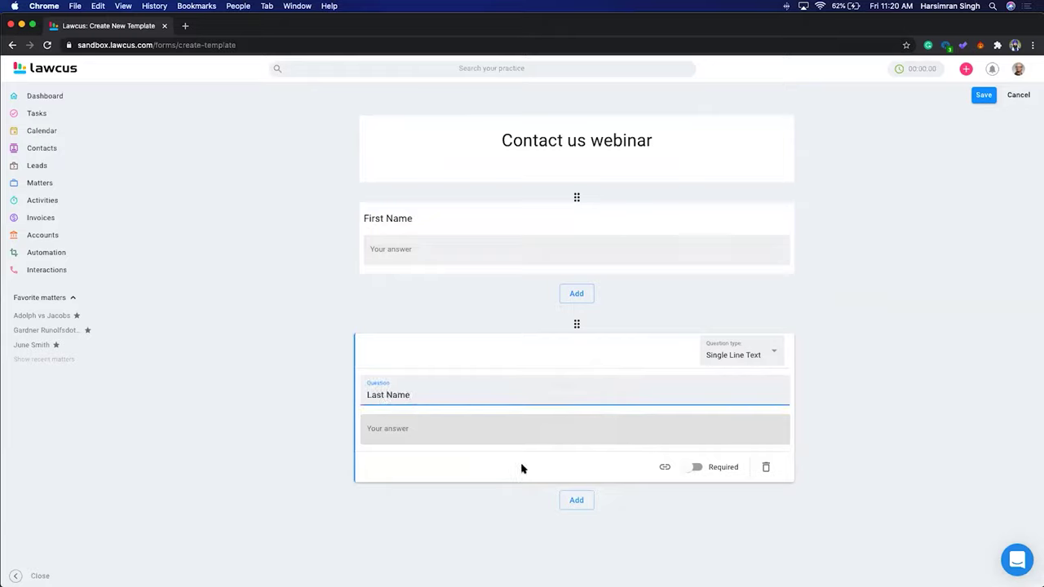
Add a single-line 'Email?' question, then a Multiple Choice question after it
{"action": "left_click", "coordinate": [577, 500]}
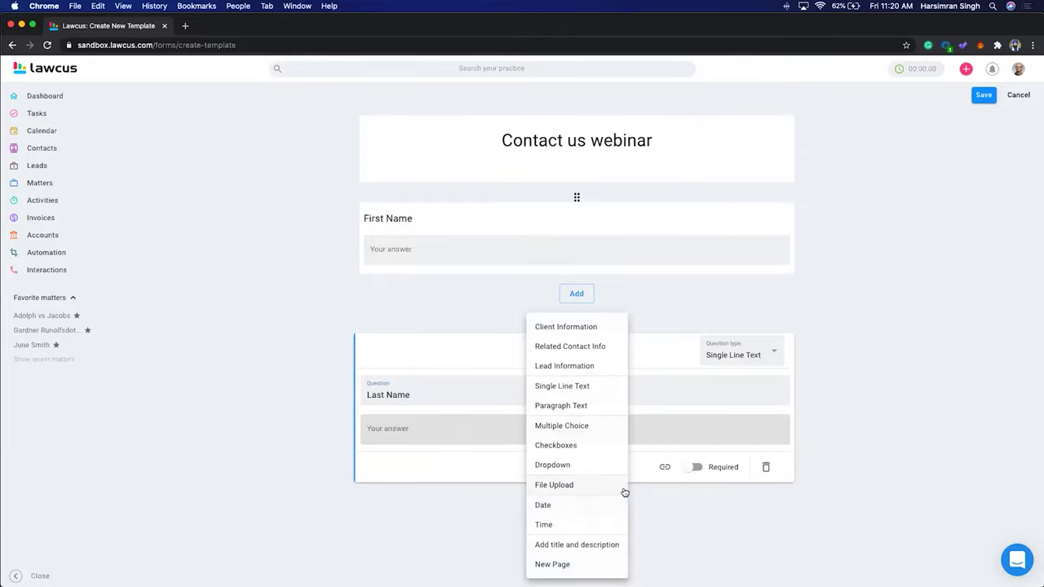
{"action": "left_click", "coordinate": [576, 386]}
{"action": "left_click", "coordinate": [412, 461]}
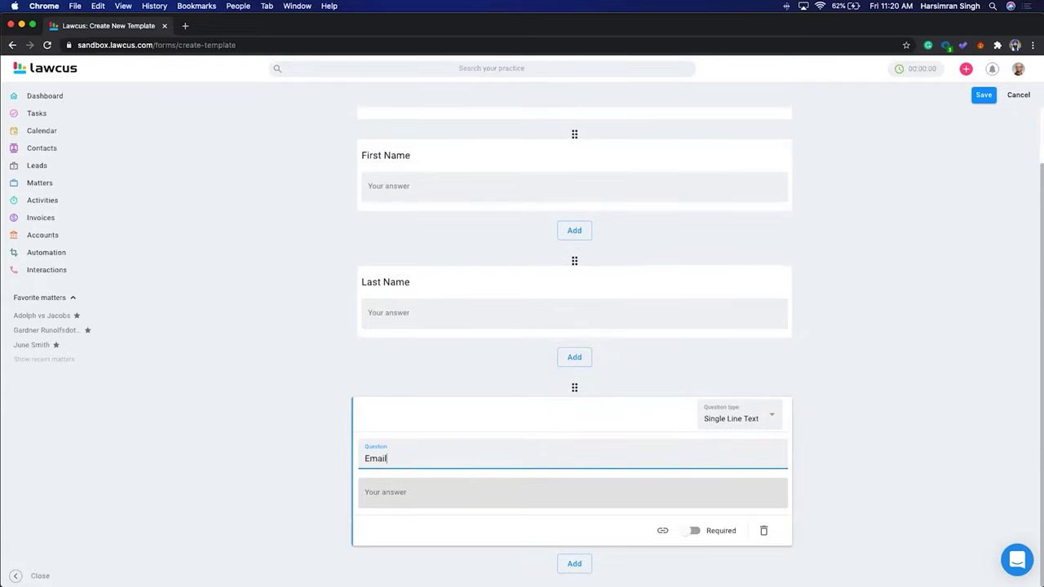
{"action": "left_click", "coordinate": [574, 564]}
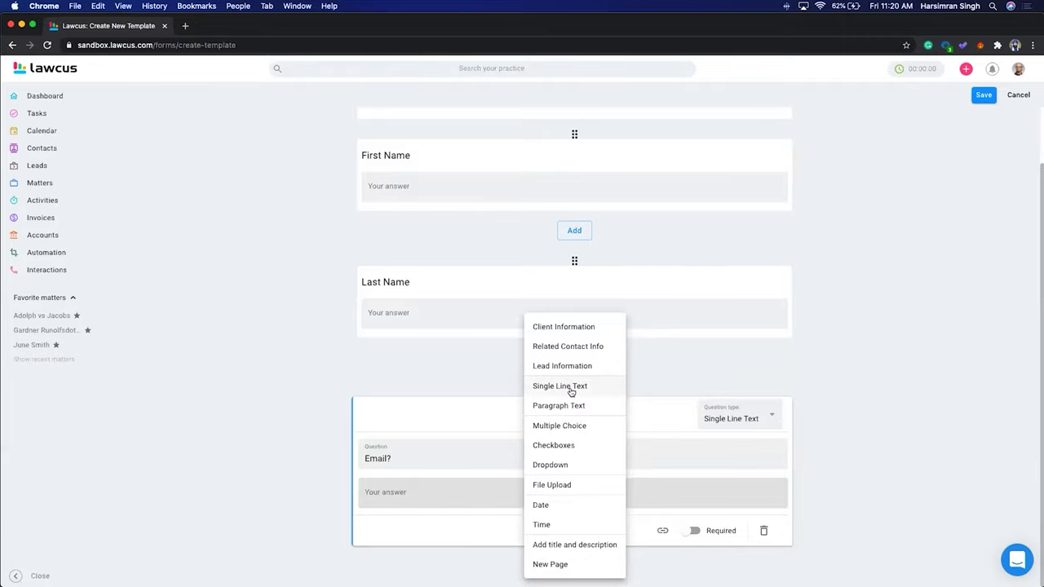
{"action": "left_click", "coordinate": [562, 429]}
Word the multiple-choice question 'Preferred Contact Method', correcting the spelling of Preferred
{"action": "scroll", "coordinate": [775, 435], "scroll_direction": "down", "scroll_amount": 2}
{"action": "left_click", "coordinate": [394, 431]}
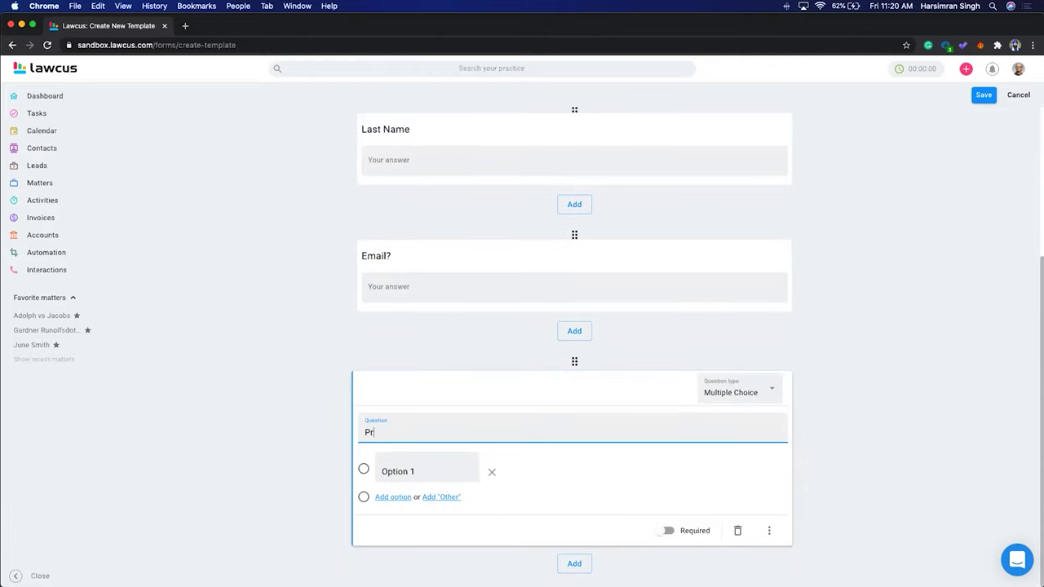
{"action": "type", "text": "Preffered Contact Method"}
{"action": "right_click", "coordinate": [383, 433]}
{"action": "left_click", "coordinate": [412, 403]}
Give the question three options: Text, Phone and Email
{"action": "left_click_drag", "start_coordinate": [423, 469], "coordinate": [380, 469]}
{"action": "type", "text": "Text"}
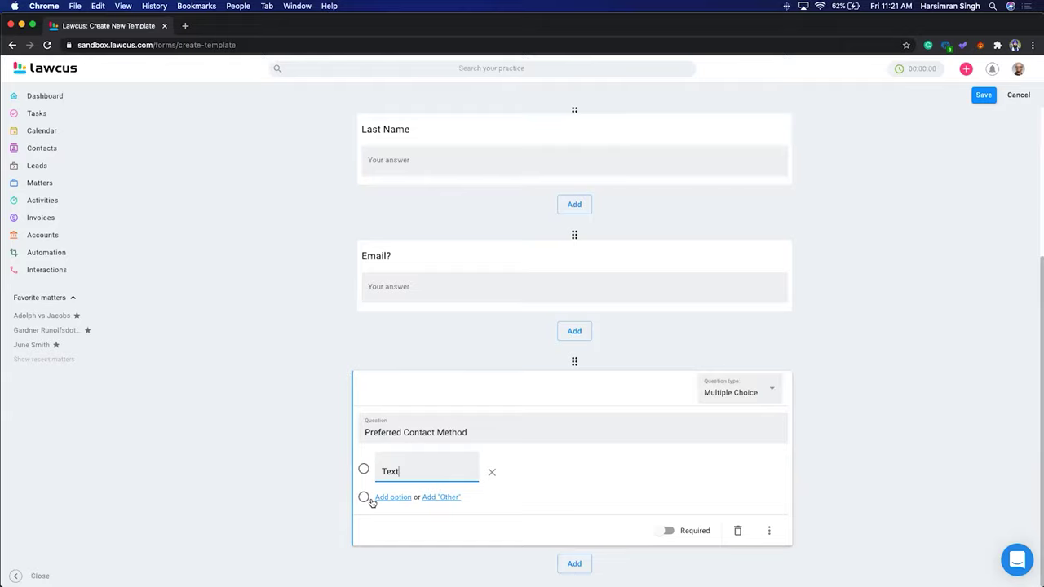
{"action": "left_click", "coordinate": [390, 496]}
{"action": "left_click_drag", "start_coordinate": [423, 506], "coordinate": [375, 501]}
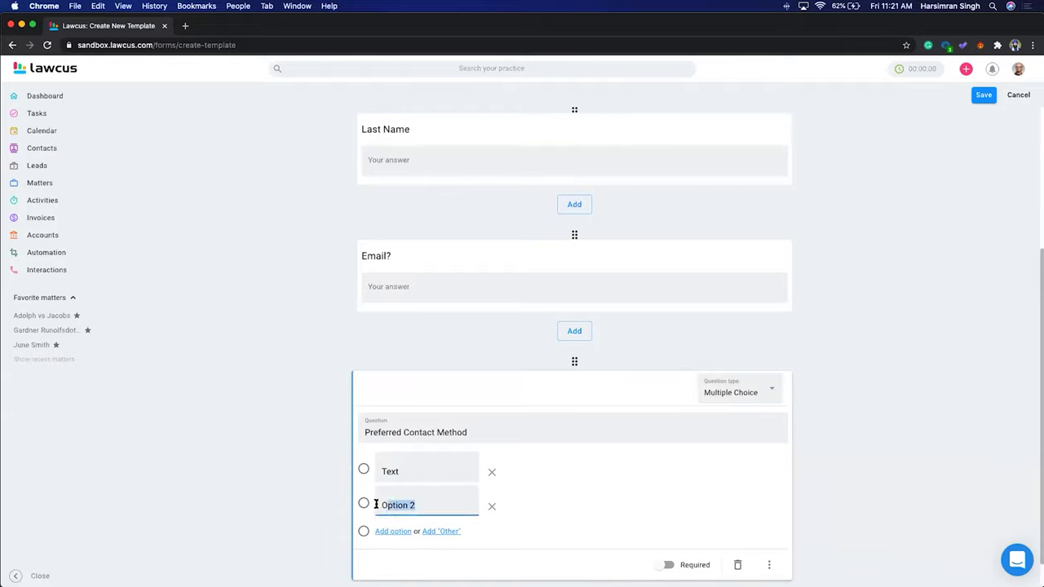
{"action": "type", "text": "Phone"}
{"action": "left_click", "coordinate": [388, 532]}
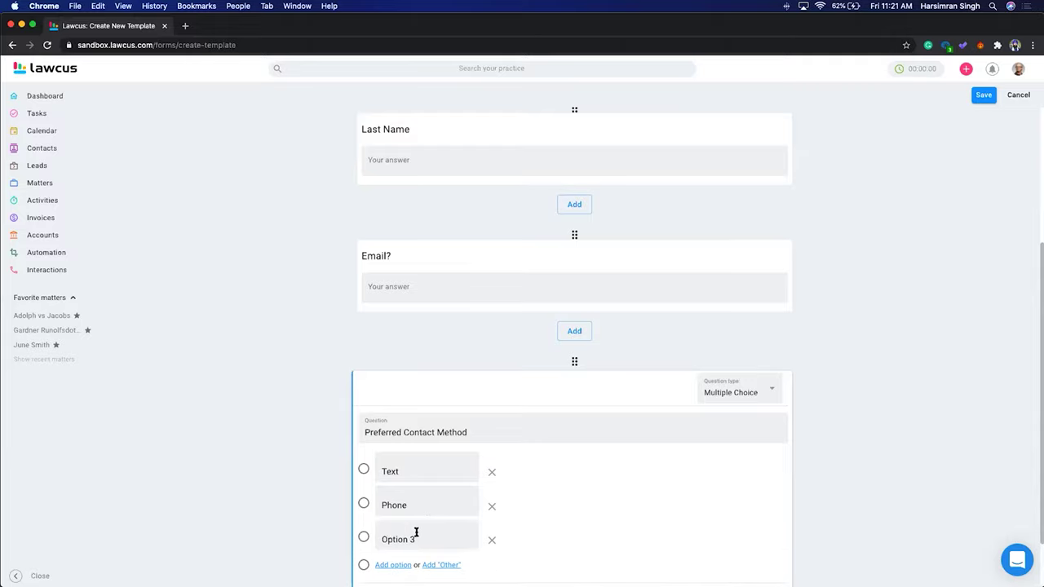
{"action": "left_click_drag", "start_coordinate": [415, 541], "coordinate": [365, 541]}
{"action": "type", "text": "Email"}
Review the Contact us webinar form and save it
{"action": "scroll", "coordinate": [759, 430], "scroll_direction": "down", "scroll_amount": 2}
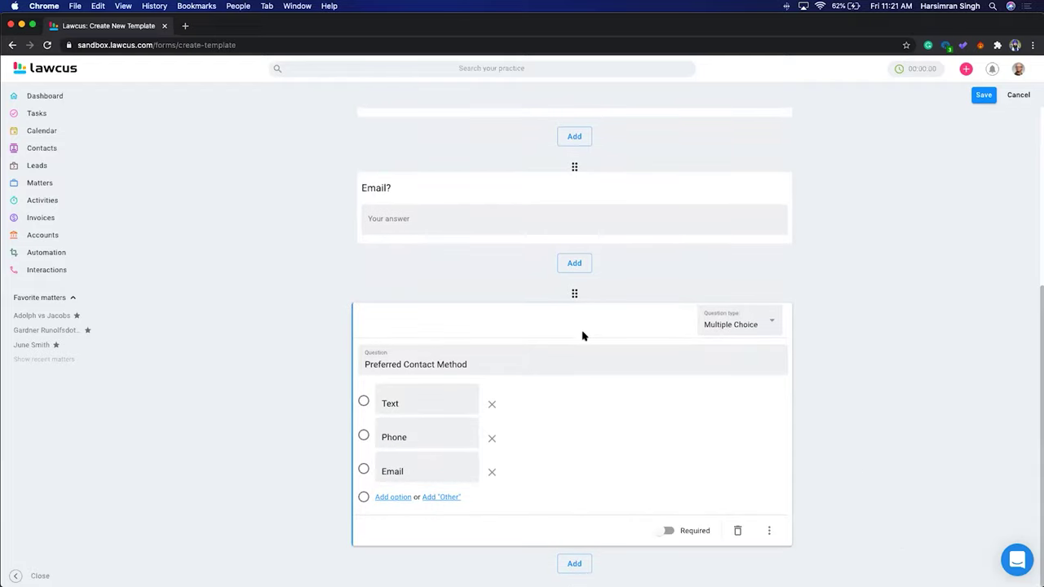
{"action": "scroll", "coordinate": [637, 346], "scroll_direction": "up", "scroll_amount": 5}
{"action": "scroll", "coordinate": [641, 391], "scroll_direction": "down", "scroll_amount": 5}
{"action": "scroll", "coordinate": [862, 196], "scroll_direction": "up", "scroll_amount": 5}
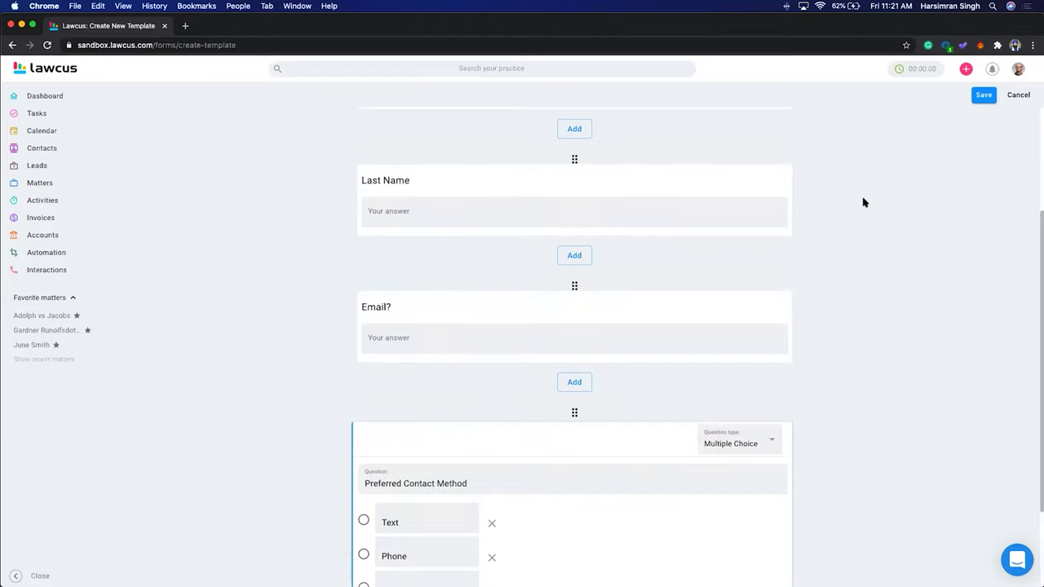
{"action": "left_click", "coordinate": [984, 96]}
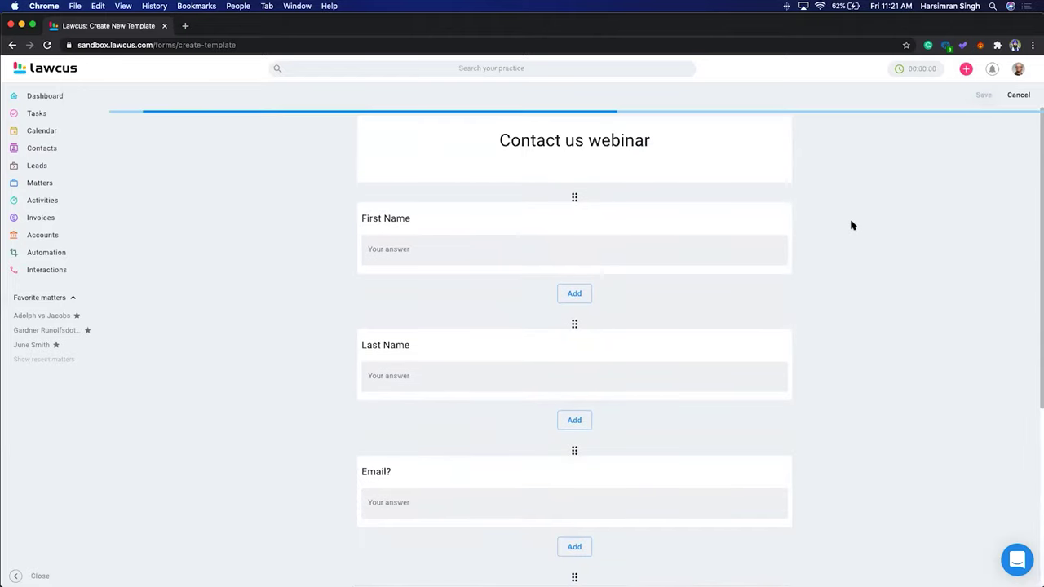
Copy the form's 500 by 400 HTML embed code, skipping client selection, and open a new browser tab
{"action": "scroll", "coordinate": [705, 319], "scroll_direction": "down", "scroll_amount": 2}
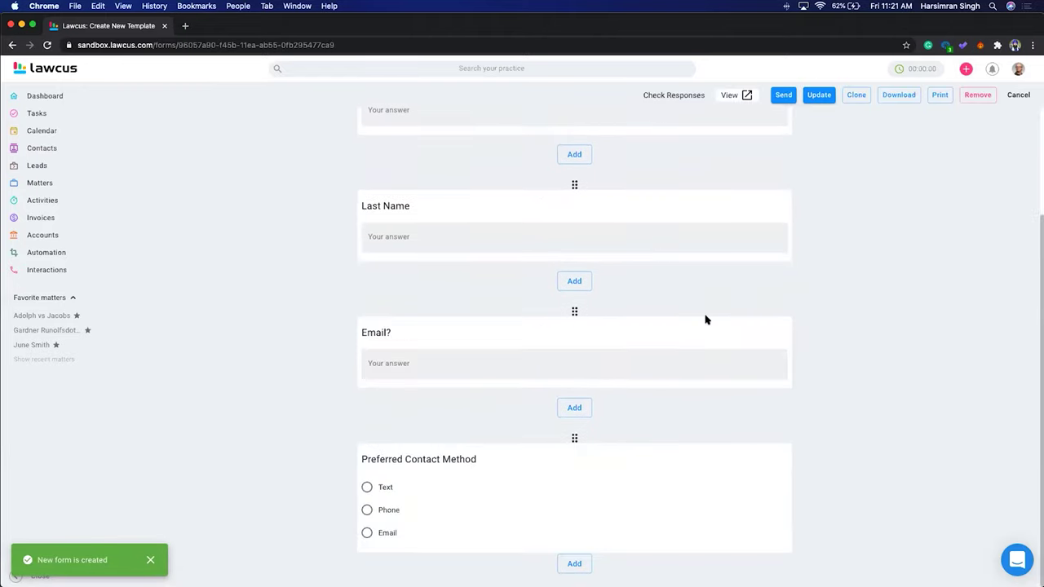
{"action": "scroll", "coordinate": [706, 320], "scroll_direction": "up", "scroll_amount": 2}
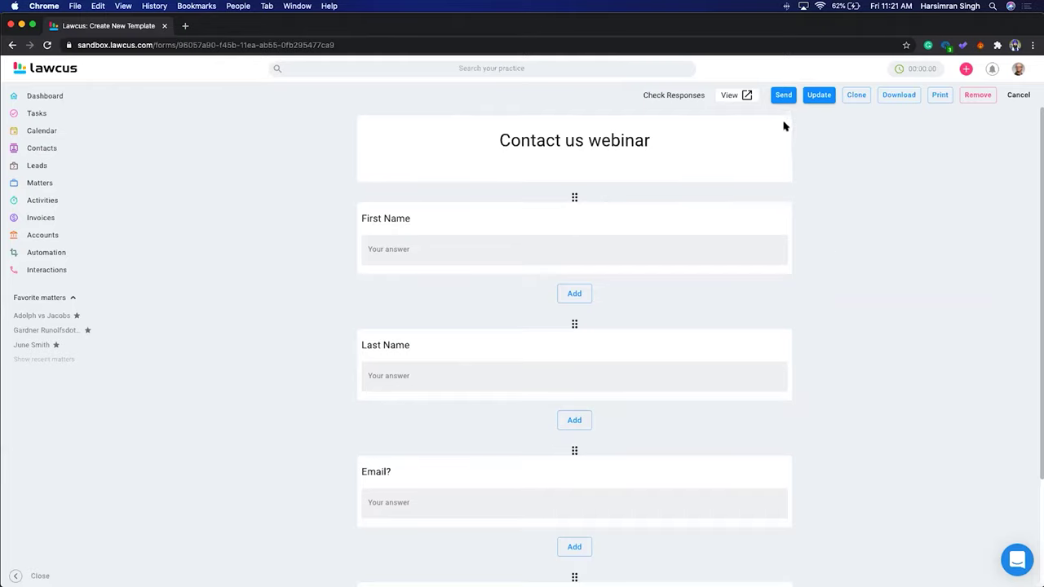
{"action": "left_click", "coordinate": [783, 96]}
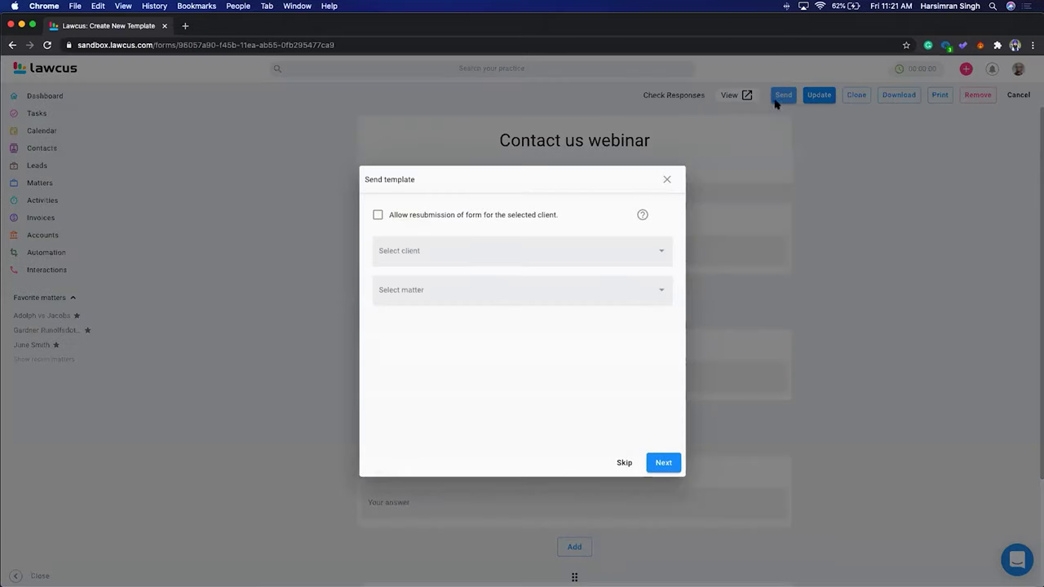
{"action": "left_click", "coordinate": [625, 463]}
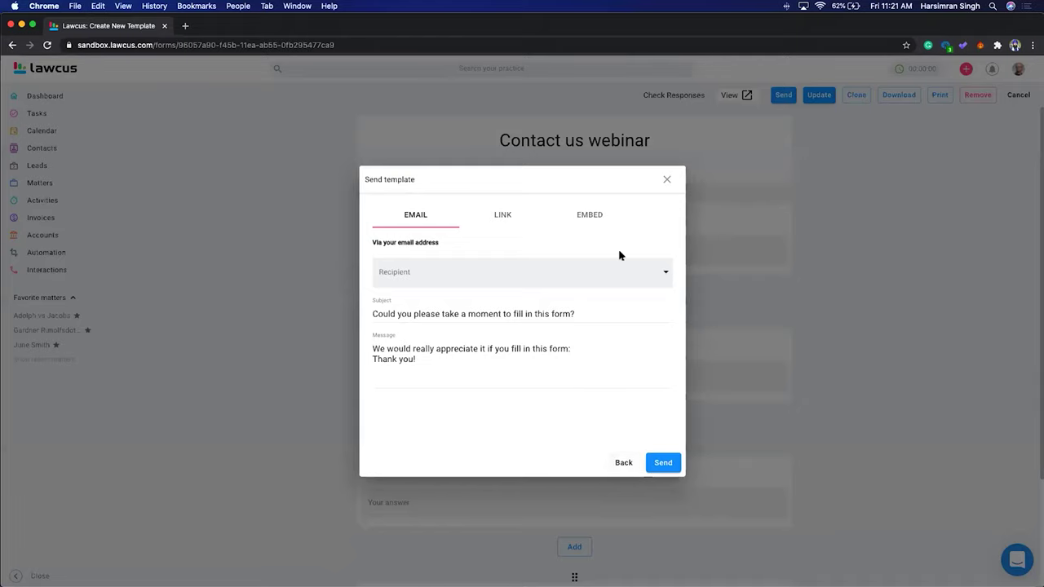
{"action": "left_click", "coordinate": [598, 215]}
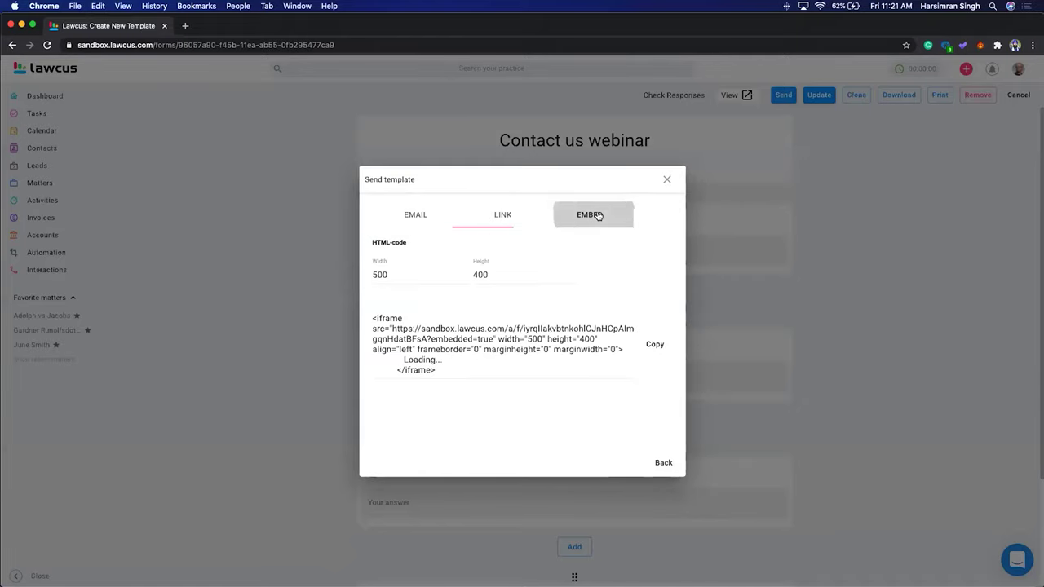
{"action": "left_click", "coordinate": [653, 348]}
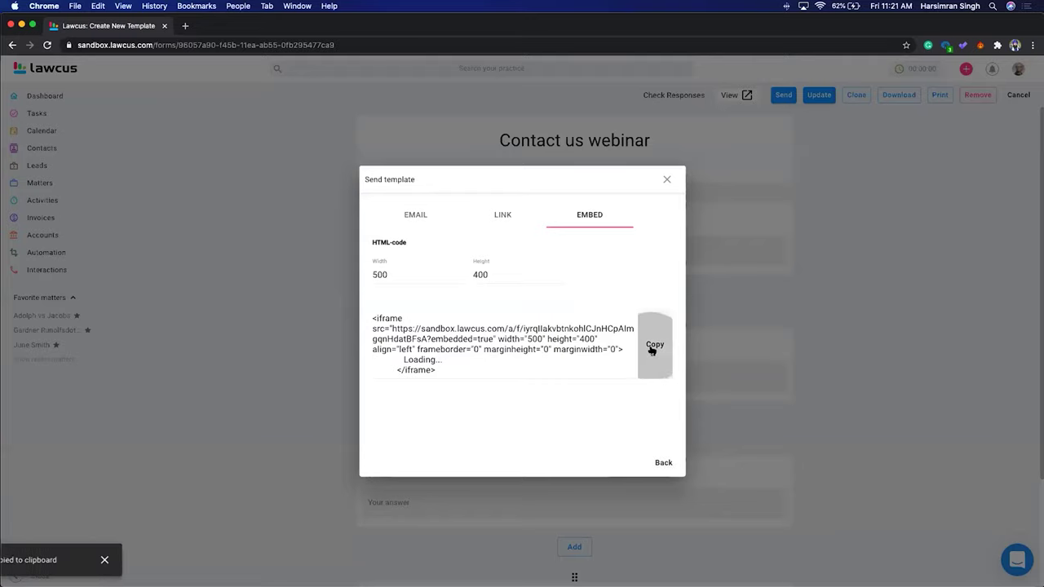
{"action": "left_click", "coordinate": [186, 26]}
{"action": "left_click", "coordinate": [190, 45]}
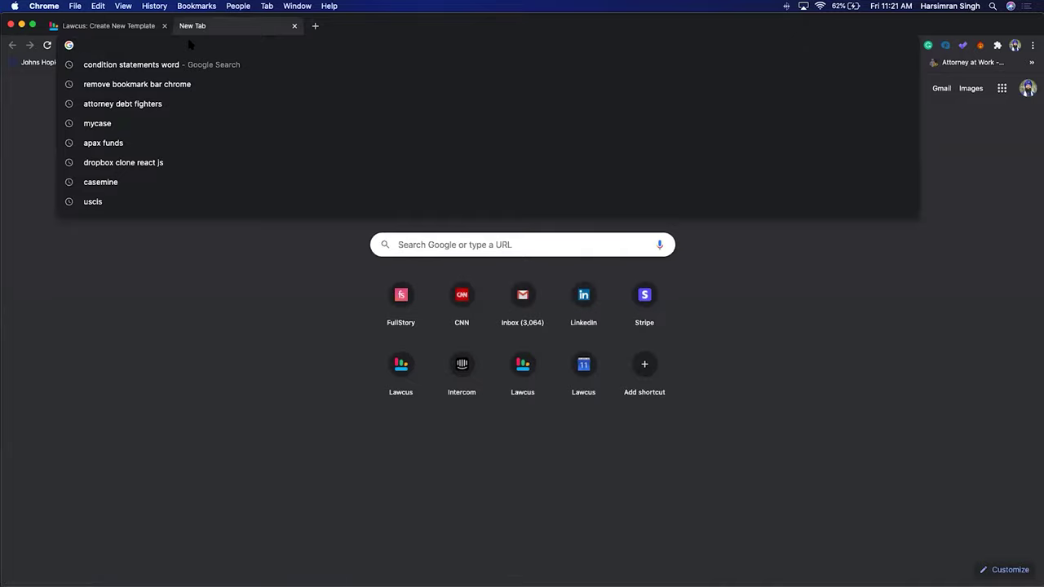
Search 'iframe w3 school' and open the W3Schools HTML Iframes page
{"action": "type", "text": "iframe "}
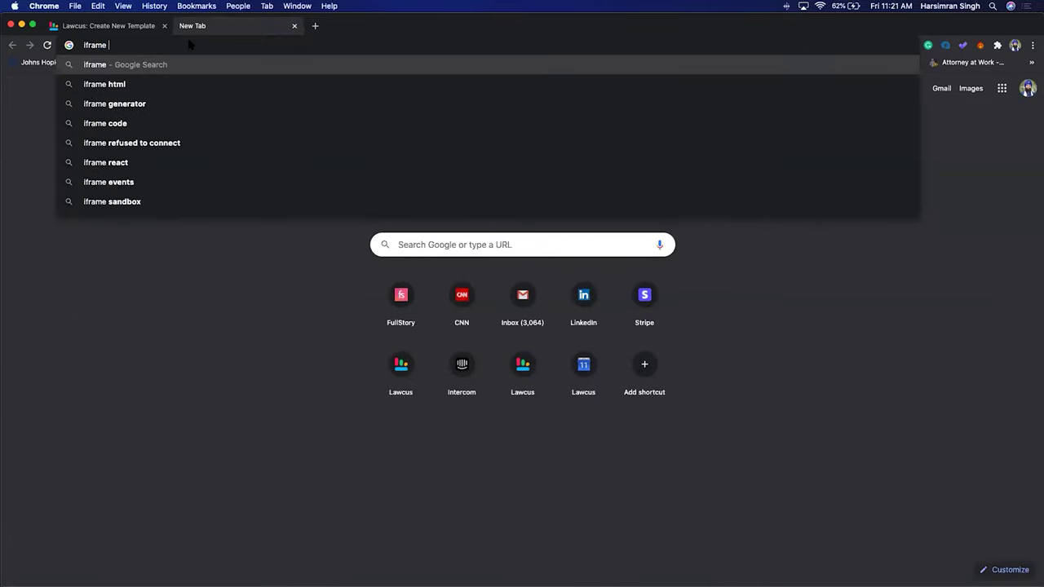
{"action": "type", "text": "w3 sc"}
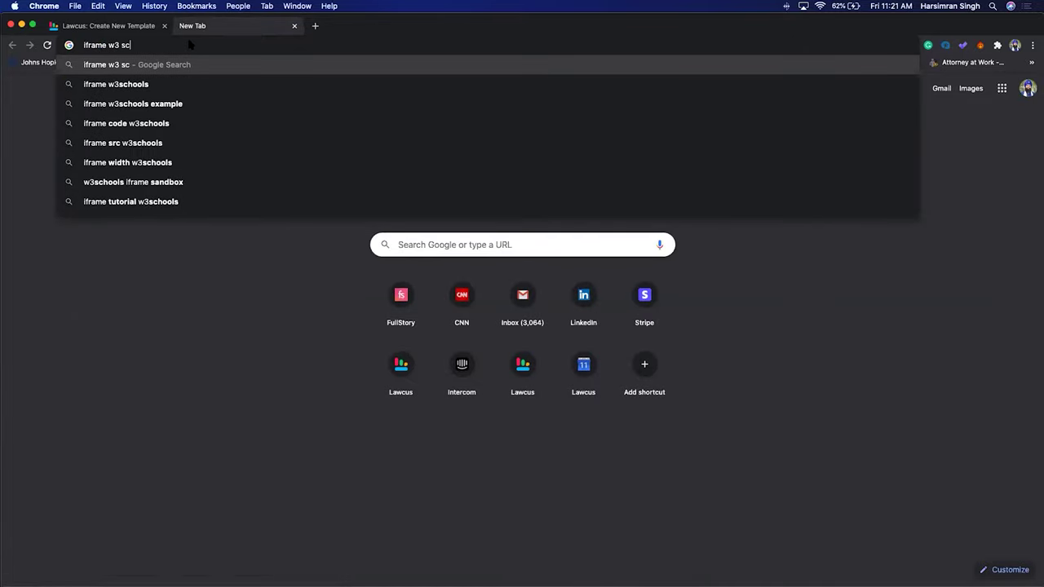
{"action": "type", "text": "hool"}
{"action": "key", "text": "Down"}
{"action": "key", "text": "Down"}
{"action": "key", "text": "Return"}
{"action": "left_click", "coordinate": [187, 170]}
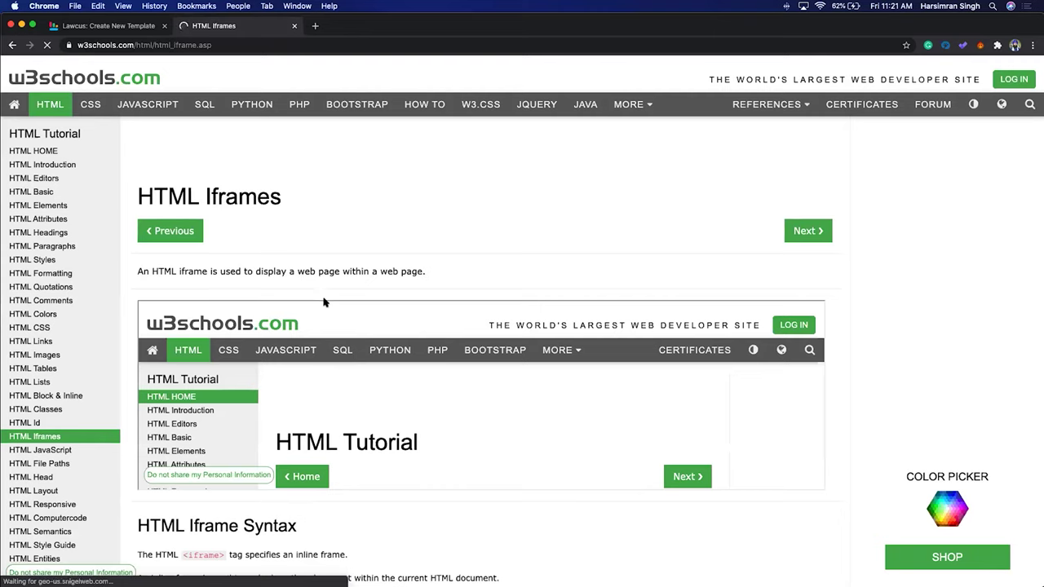
Open the 'Iframe - Set Height and Width' example in the Tryit Editor
{"action": "scroll", "coordinate": [322, 293], "scroll_direction": "down", "scroll_amount": 1}
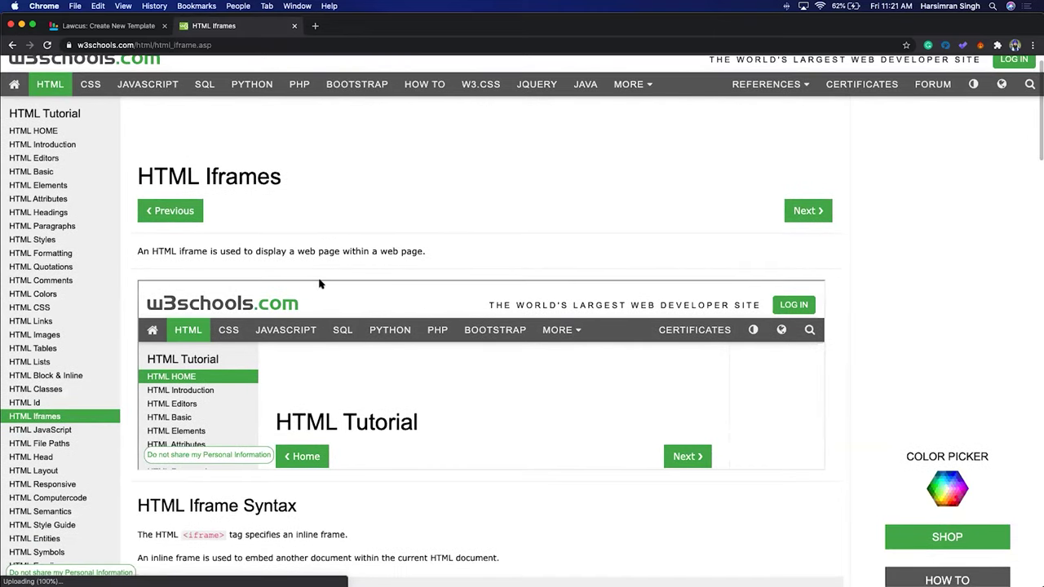
{"action": "scroll", "coordinate": [320, 284], "scroll_direction": "down", "scroll_amount": 3}
{"action": "scroll", "coordinate": [334, 292], "scroll_direction": "down", "scroll_amount": 5}
{"action": "scroll", "coordinate": [410, 419], "scroll_direction": "down", "scroll_amount": 5}
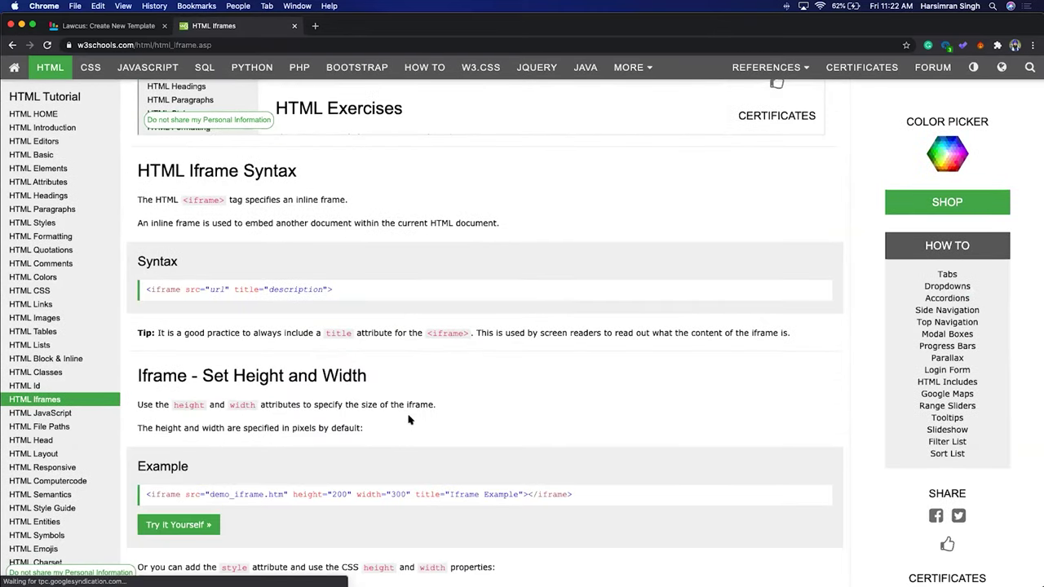
{"action": "left_click", "coordinate": [179, 524]}
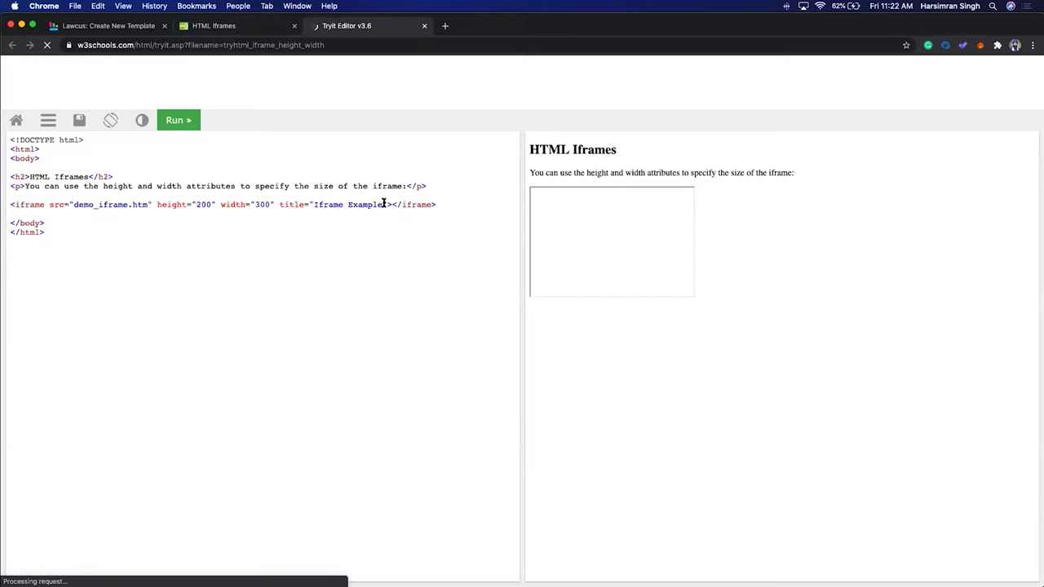
Replace the example iframe line with the Lawcus embed code and run it
{"action": "left_click_drag", "start_coordinate": [443, 203], "coordinate": [191, 204]}
{"action": "left_click_drag", "start_coordinate": [121, 200], "coordinate": [10, 205]}
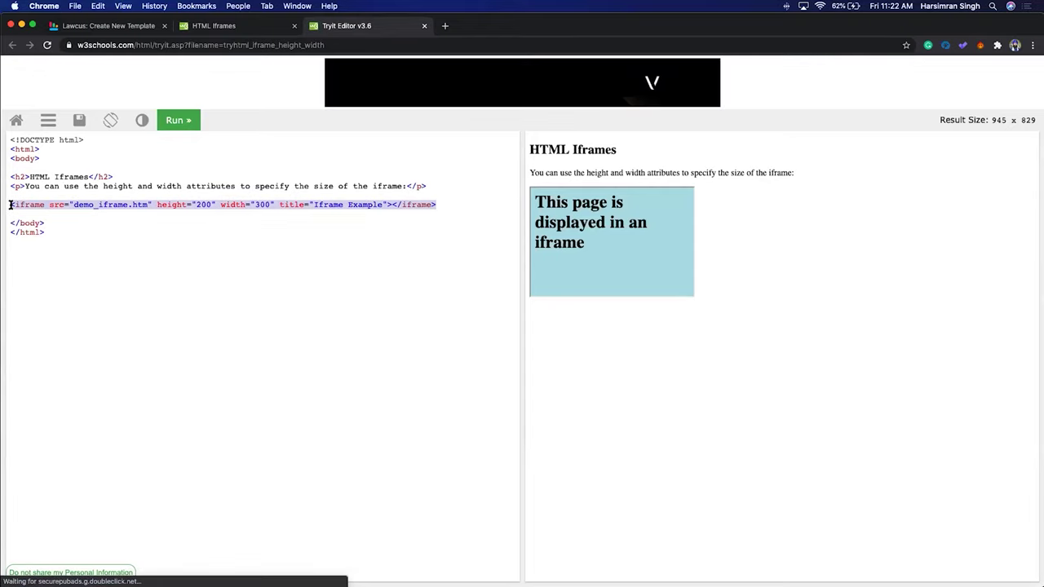
{"action": "key", "text": "super+v"}
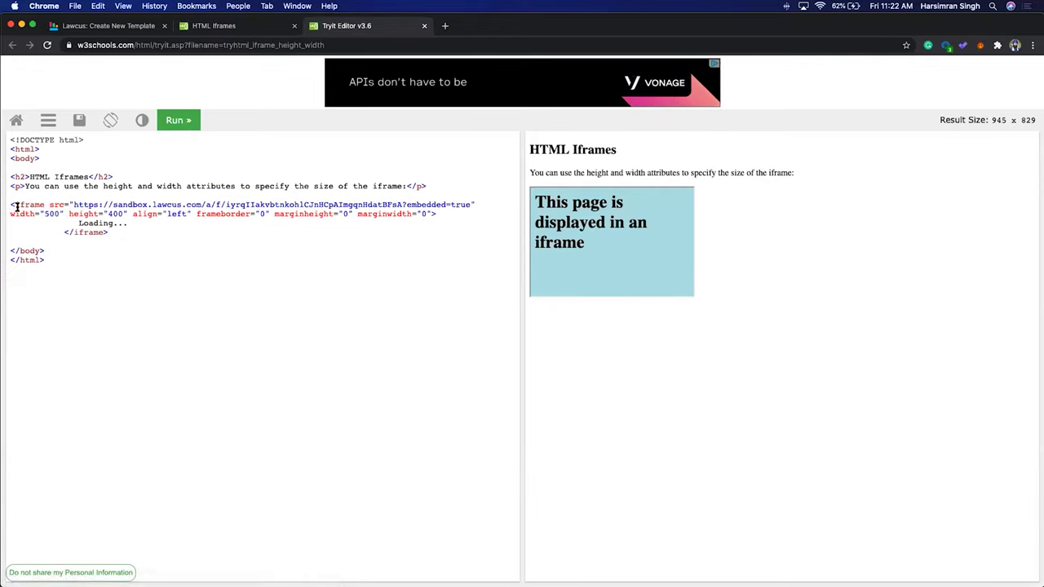
{"action": "left_click", "coordinate": [177, 123]}
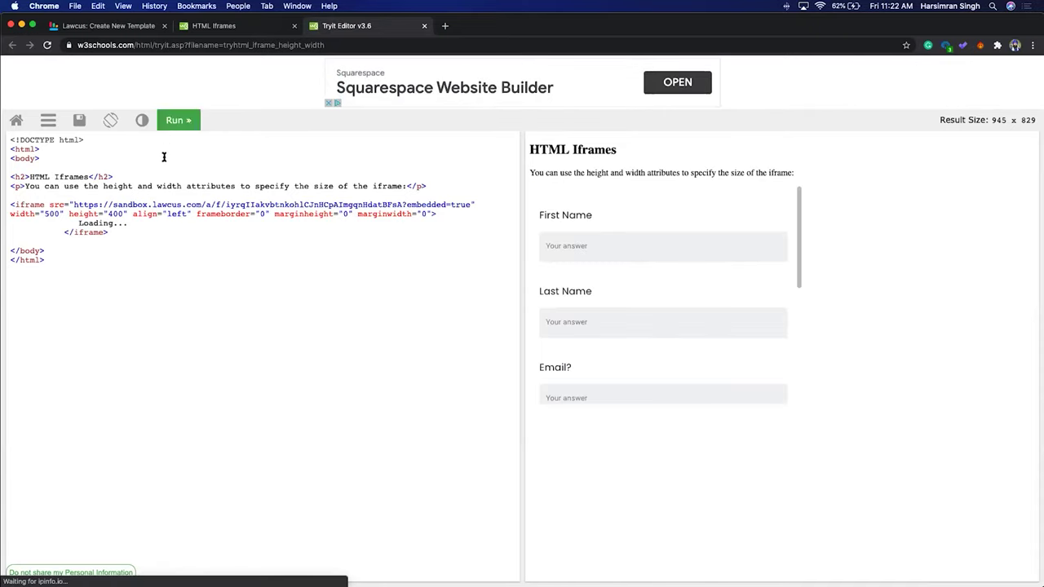
{"action": "scroll", "coordinate": [690, 332], "scroll_direction": "down", "scroll_amount": 5}
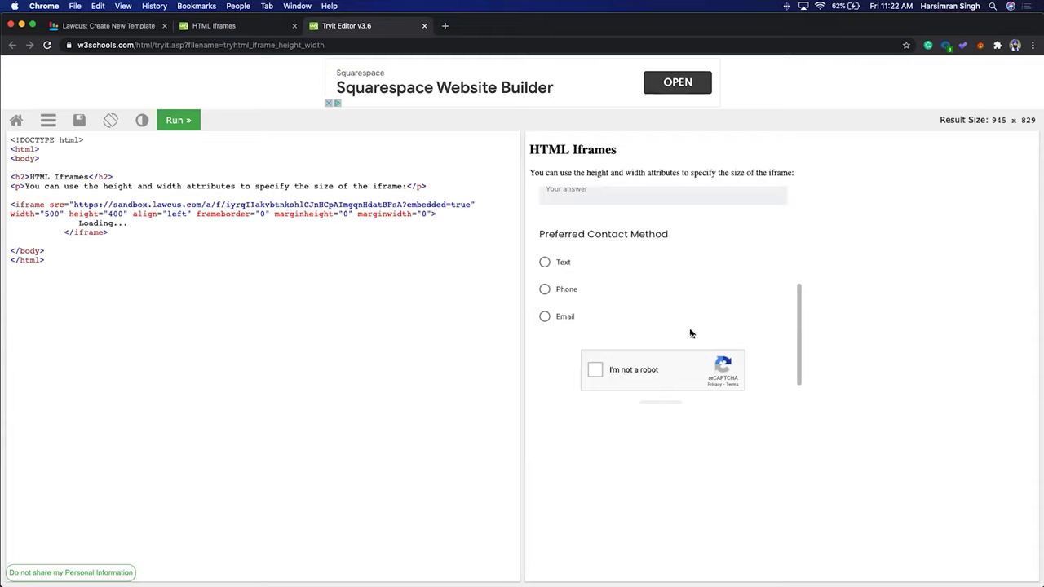
{"action": "scroll", "coordinate": [691, 332], "scroll_direction": "up", "scroll_amount": 5}
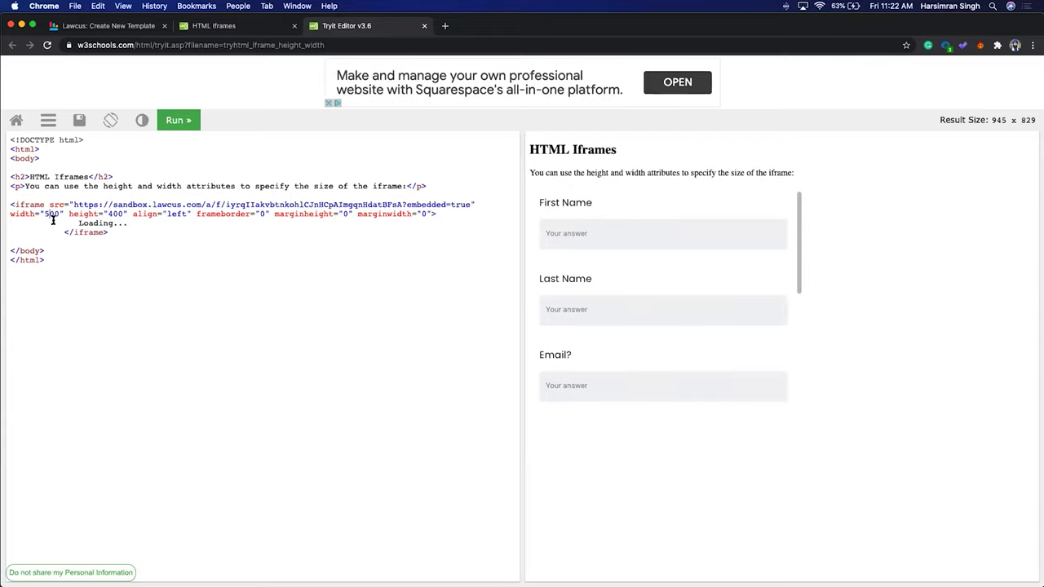
Resize the embed to width 800 and height 900 and rerun the preview
{"action": "key", "text": "BackSpace"}
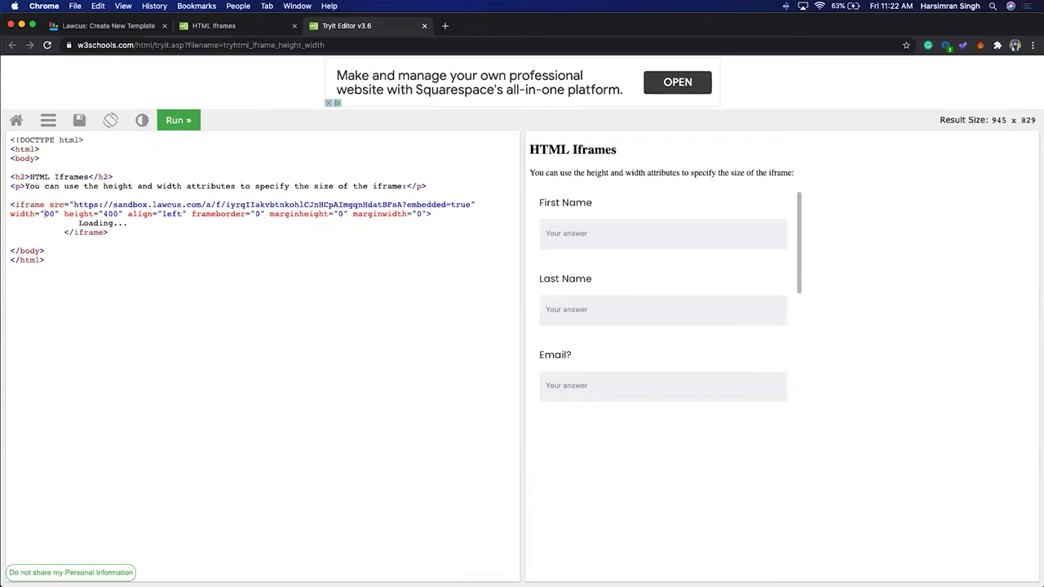
{"action": "type", "text": "8"}
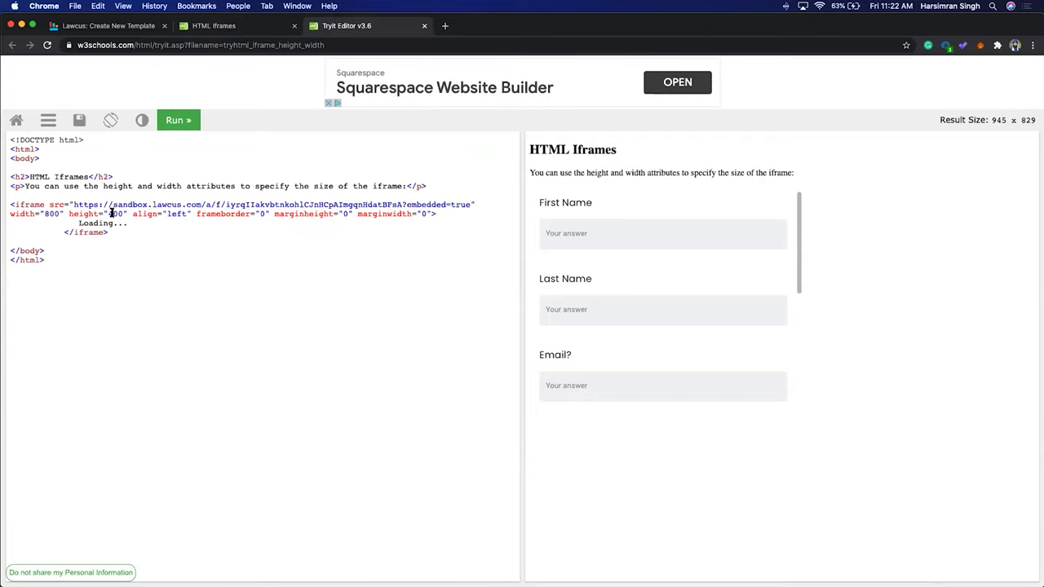
{"action": "key", "text": "BackSpace"}
{"action": "type", "text": "9"}
{"action": "left_click", "coordinate": [172, 123]}
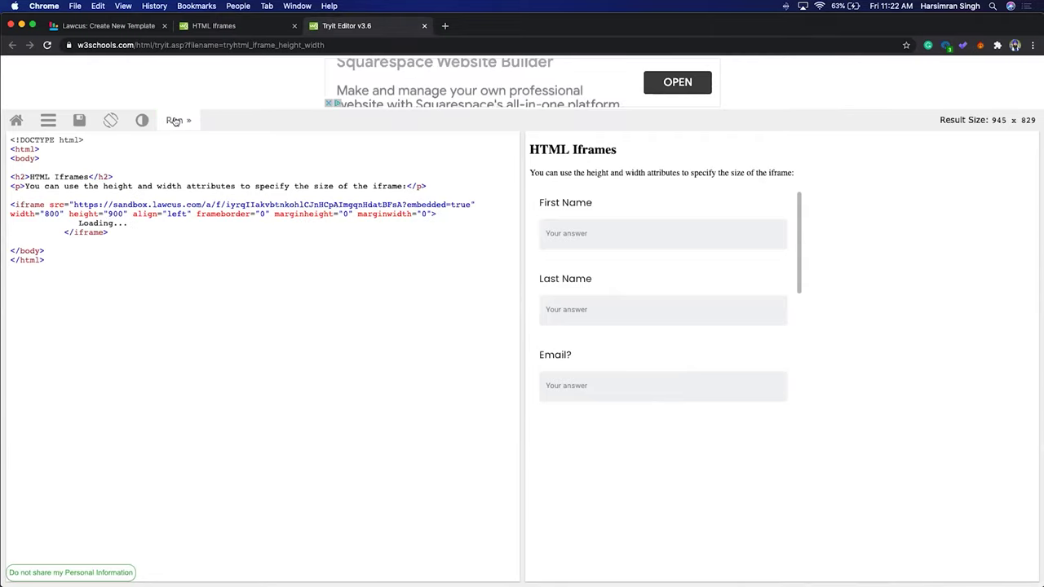
{"action": "scroll", "coordinate": [691, 351], "scroll_direction": "down", "scroll_amount": 3}
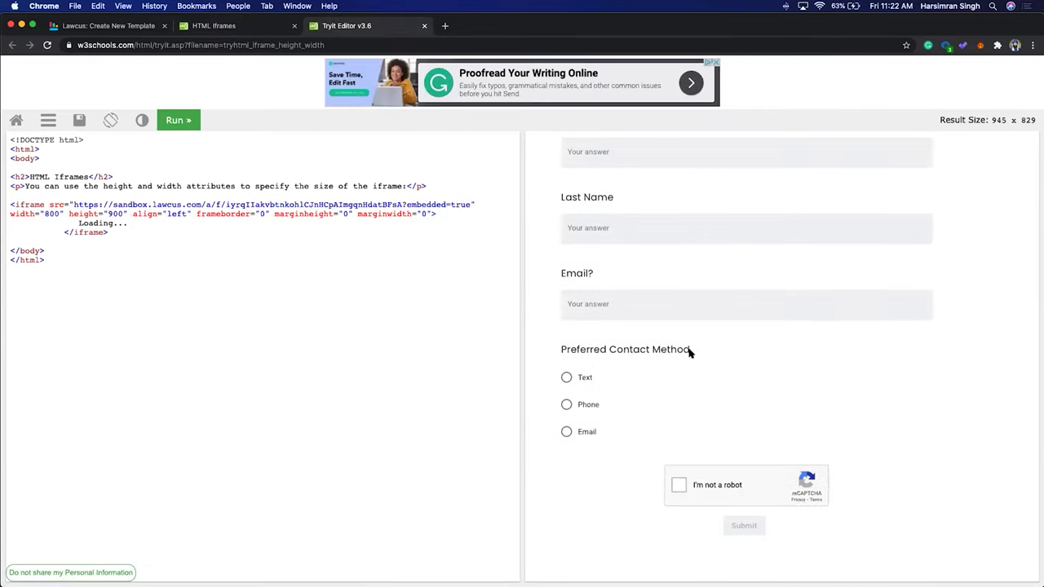
{"action": "scroll", "coordinate": [690, 351], "scroll_direction": "up", "scroll_amount": 3}
{"action": "scroll", "coordinate": [690, 353], "scroll_direction": "down", "scroll_amount": 1}
{"action": "scroll", "coordinate": [690, 353], "scroll_direction": "down", "scroll_amount": 2}
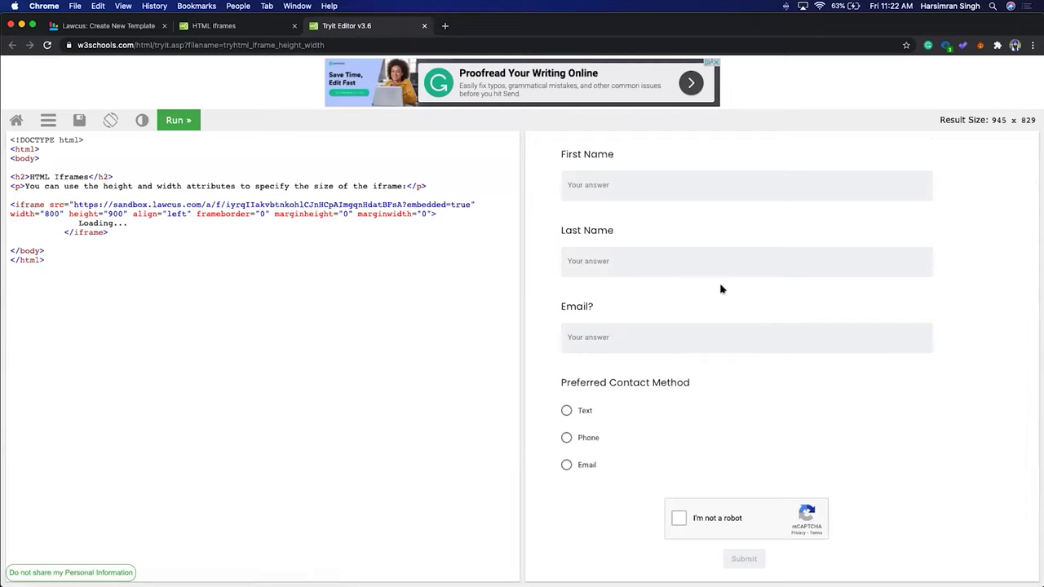
Back in Lawcus, close the Send template dialog and check the notifications panel
{"action": "left_click", "coordinate": [152, 28]}
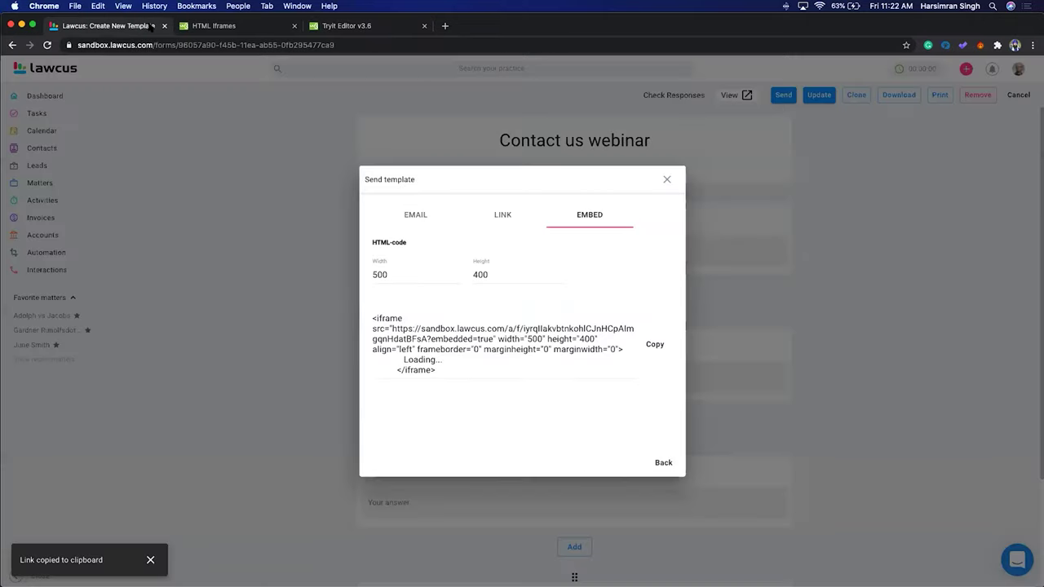
{"action": "left_click", "coordinate": [665, 181]}
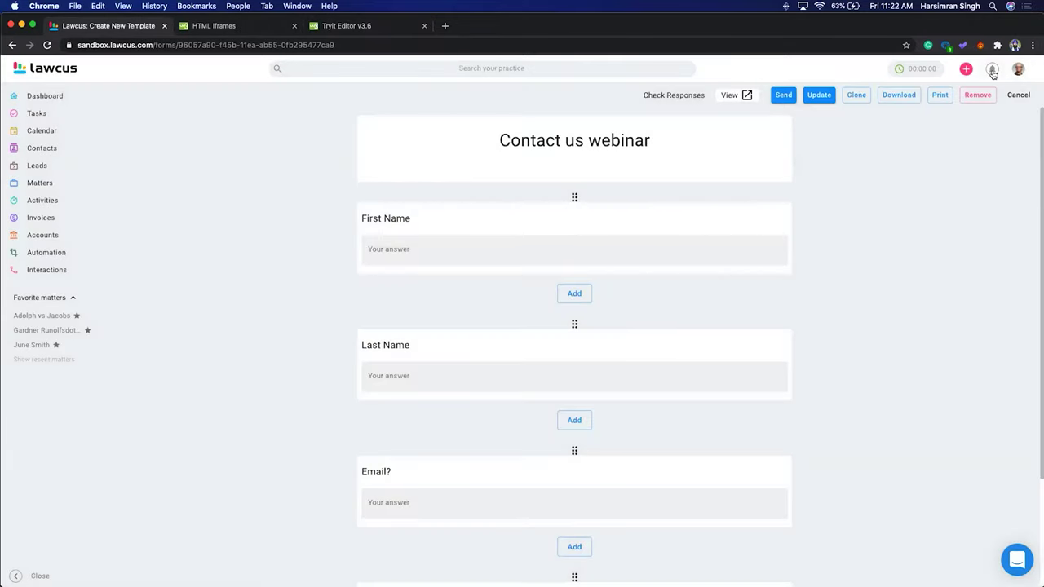
{"action": "left_click", "coordinate": [992, 69]}
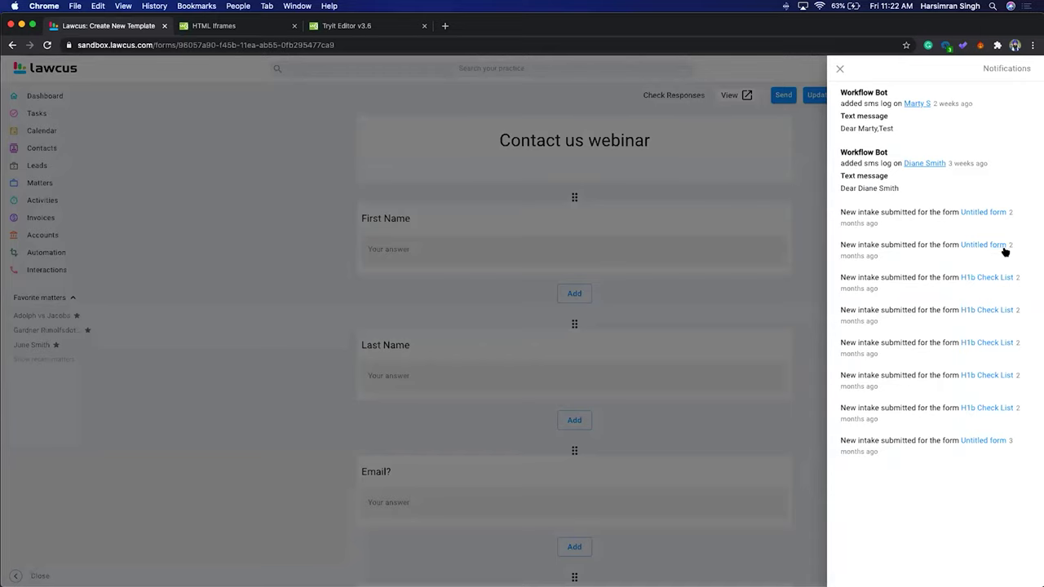
{"action": "left_click", "coordinate": [842, 68]}
Update the Contact us webinar form and return to the Intake Forms list
{"action": "scroll", "coordinate": [813, 301], "scroll_direction": "down", "scroll_amount": 3}
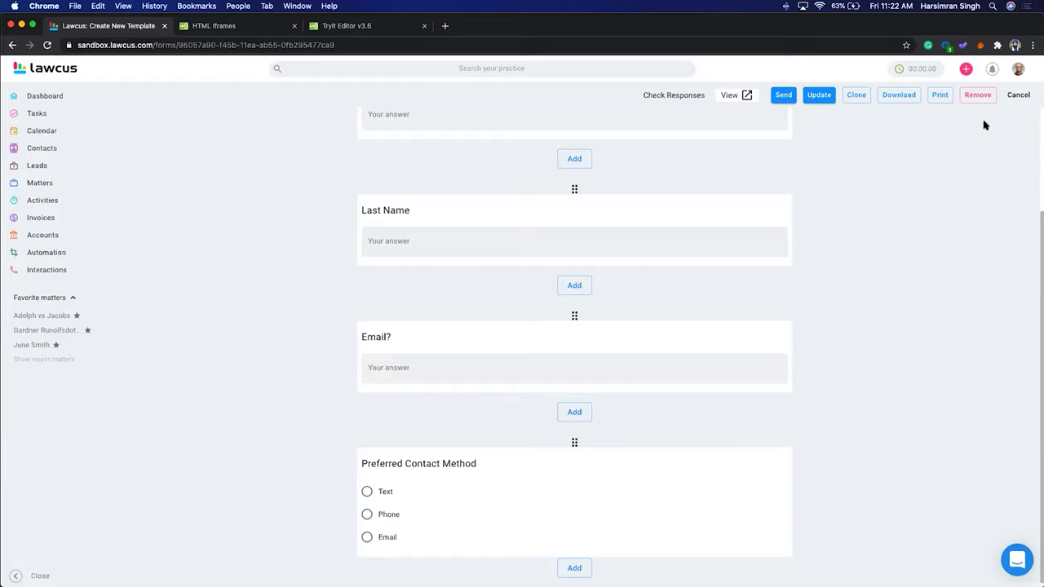
{"action": "scroll", "coordinate": [857, 164], "scroll_direction": "up", "scroll_amount": 1}
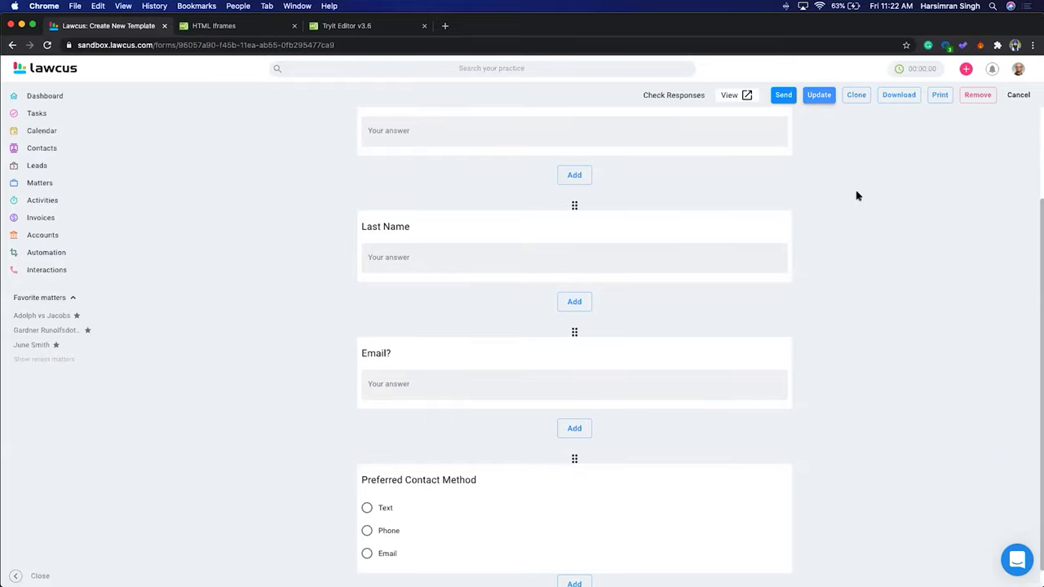
{"action": "scroll", "coordinate": [857, 194], "scroll_direction": "up", "scroll_amount": 3}
{"action": "left_click", "coordinate": [830, 97]}
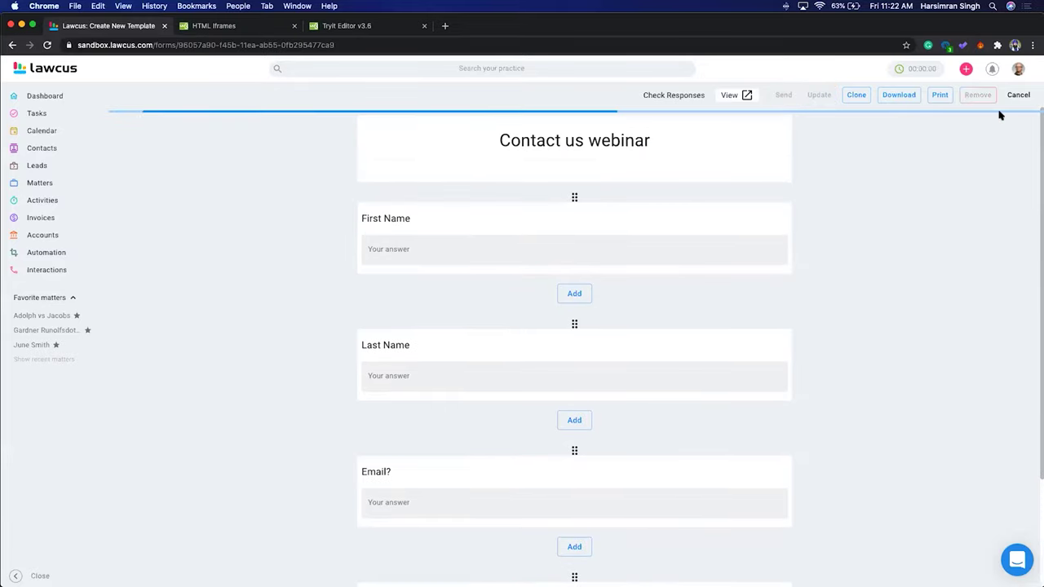
{"action": "left_click", "coordinate": [1019, 96]}
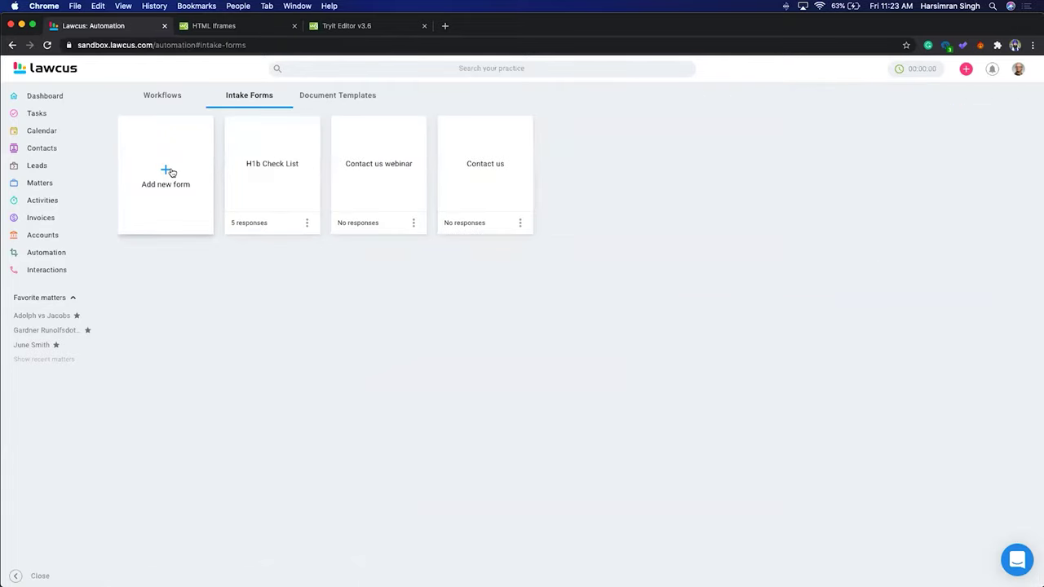
Create a new intake form titled 'Family'
{"action": "left_click", "coordinate": [164, 172]}
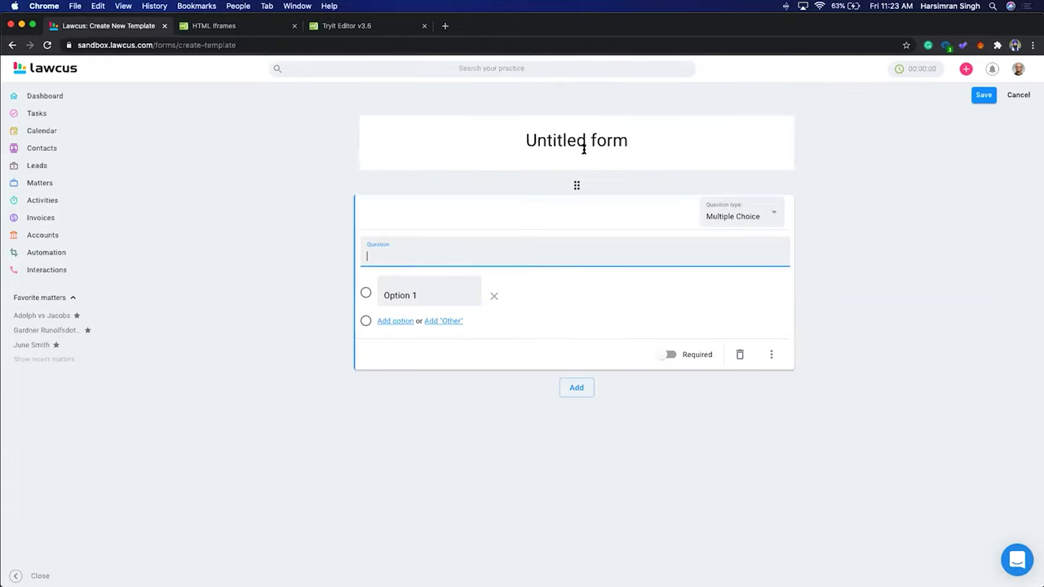
{"action": "left_click", "coordinate": [584, 150]}
{"action": "left_click", "coordinate": [397, 130]}
{"action": "left_click_drag", "start_coordinate": [446, 144], "coordinate": [369, 137]}
{"action": "type", "text": "Family"}
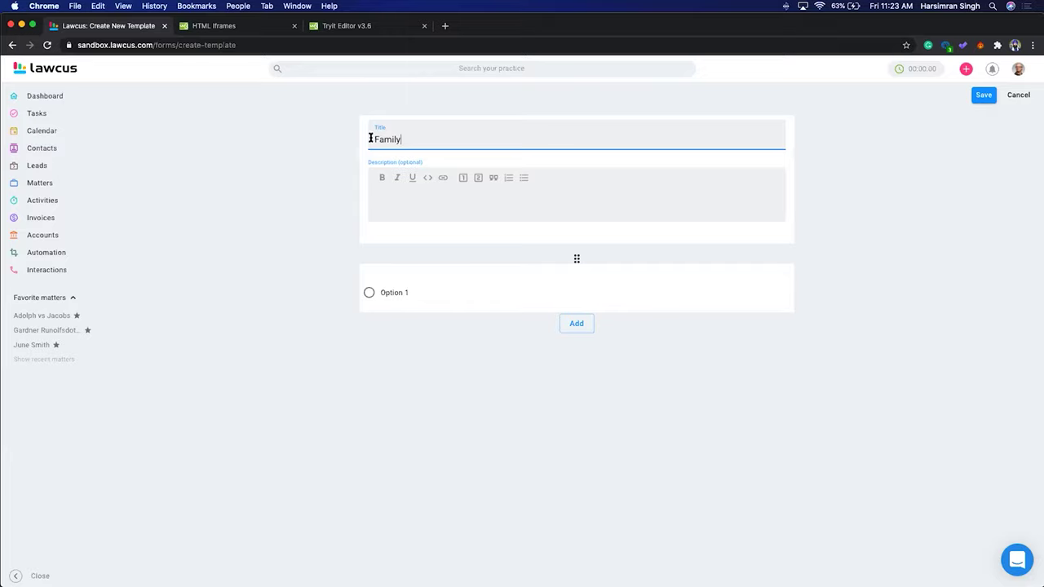
{"action": "left_click", "coordinate": [416, 290]}
Make the first question a single-line text question called 'Name'
{"action": "left_click", "coordinate": [406, 270]}
{"action": "type", "text": "F"}
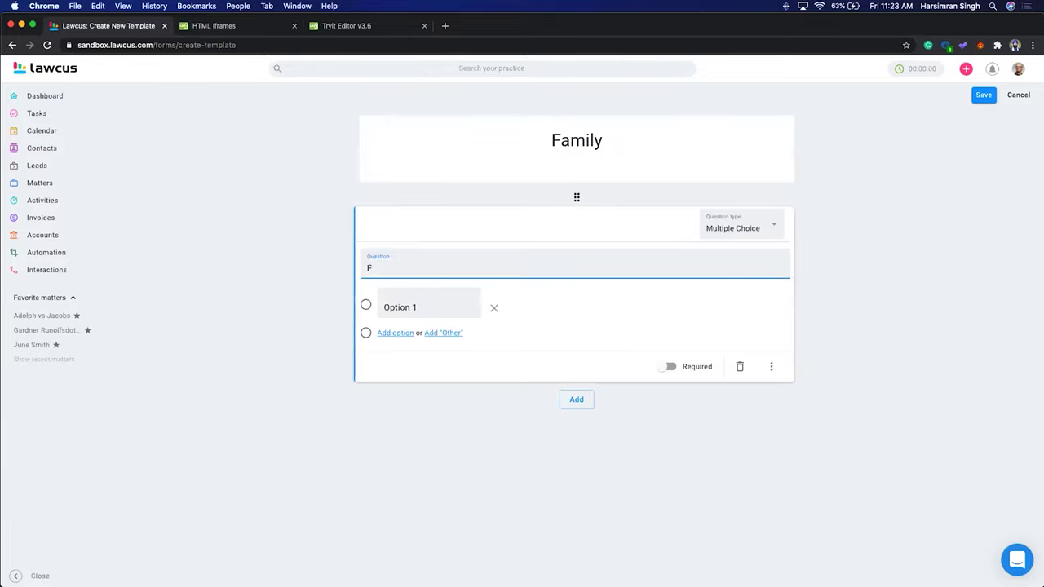
{"action": "type", "text": "ame"}
{"action": "left_click", "coordinate": [749, 232]}
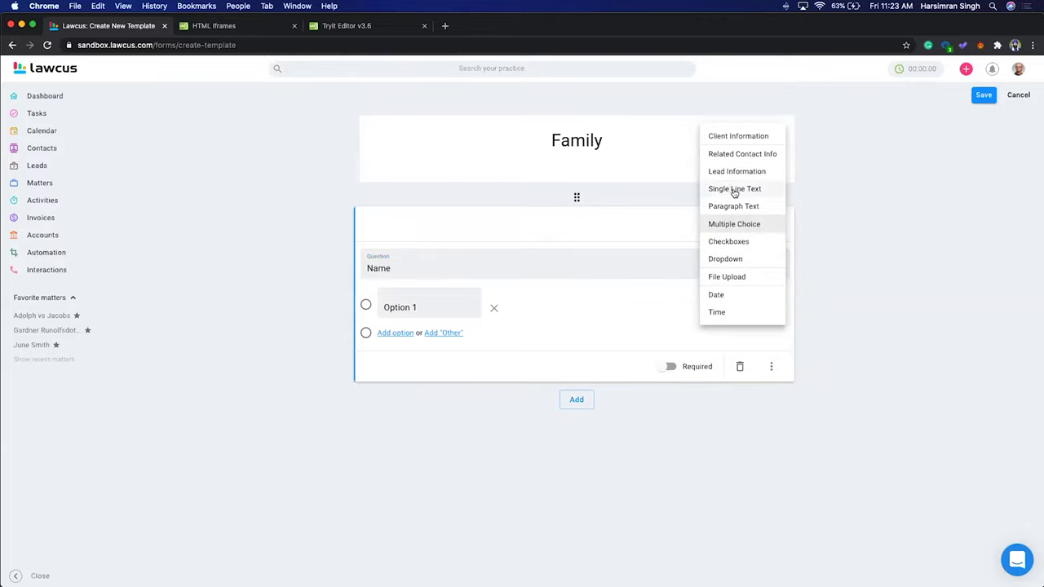
{"action": "left_click", "coordinate": [735, 190]}
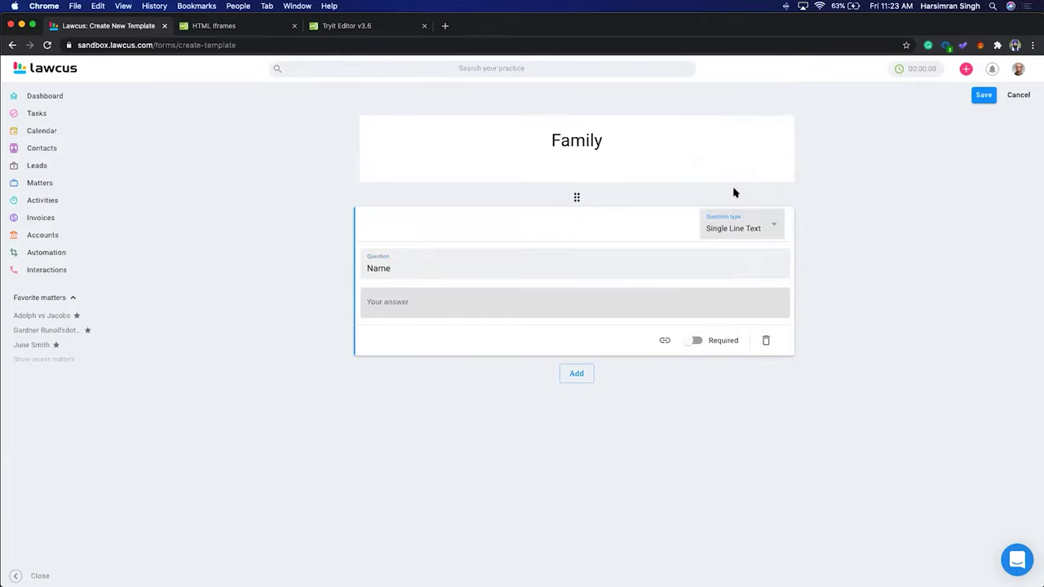
Add a multiple-choice 'Are you married?' question with Yes and No, then a new page
{"action": "left_click", "coordinate": [587, 375]}
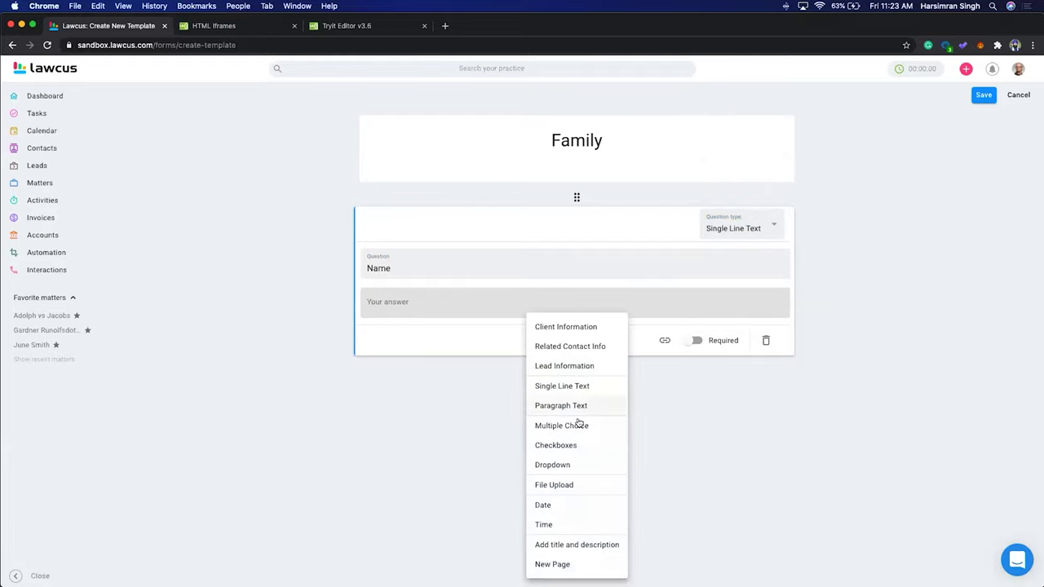
{"action": "left_click", "coordinate": [579, 426]}
{"action": "left_click", "coordinate": [393, 391]}
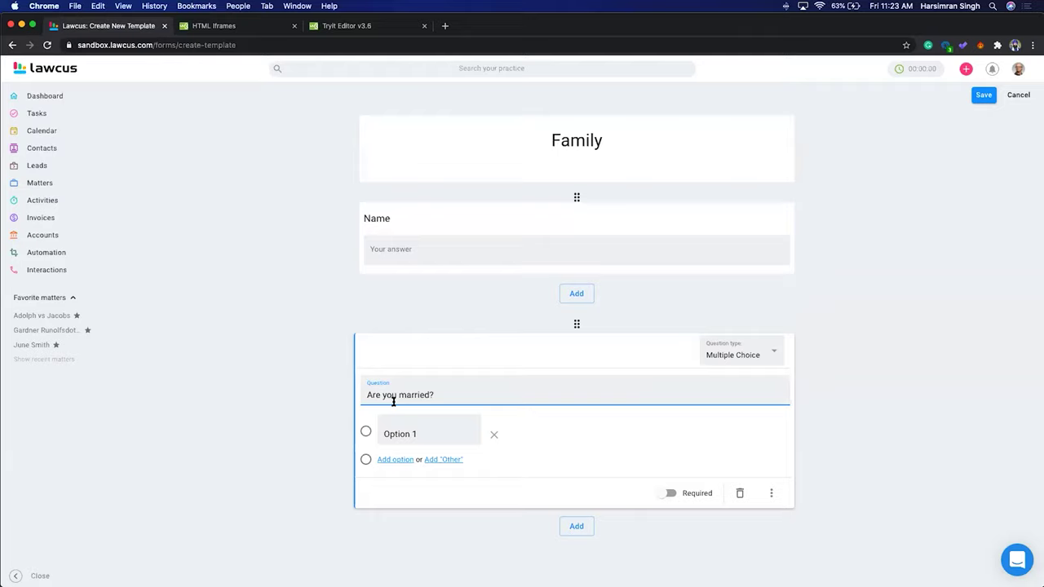
{"action": "left_click_drag", "start_coordinate": [428, 434], "coordinate": [369, 434]}
{"action": "type", "text": "Yes"}
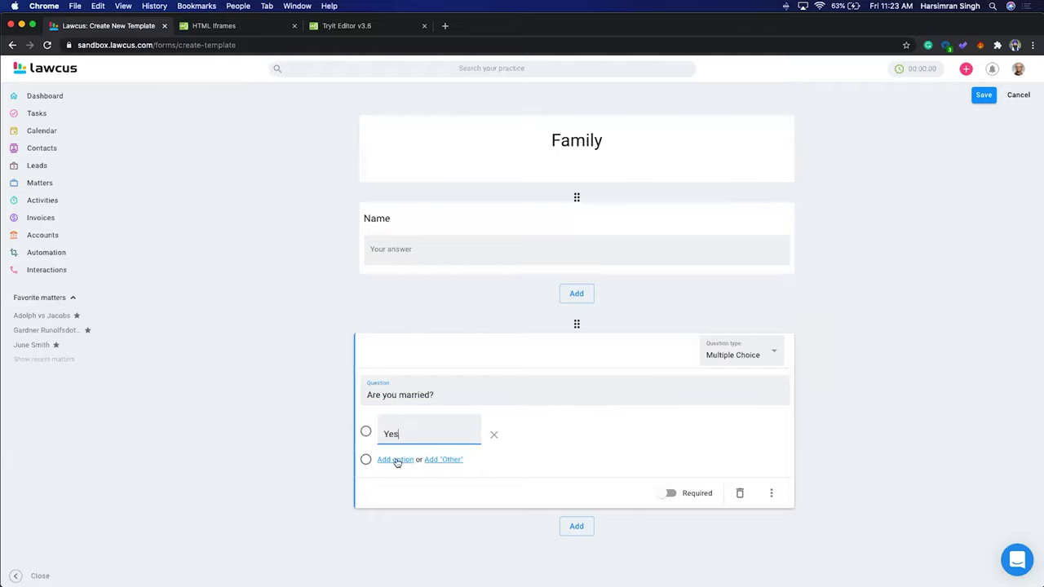
{"action": "left_click", "coordinate": [396, 460]}
{"action": "left_click_drag", "start_coordinate": [416, 469], "coordinate": [375, 466]}
{"action": "type", "text": "No"}
{"action": "left_click", "coordinate": [359, 466]}
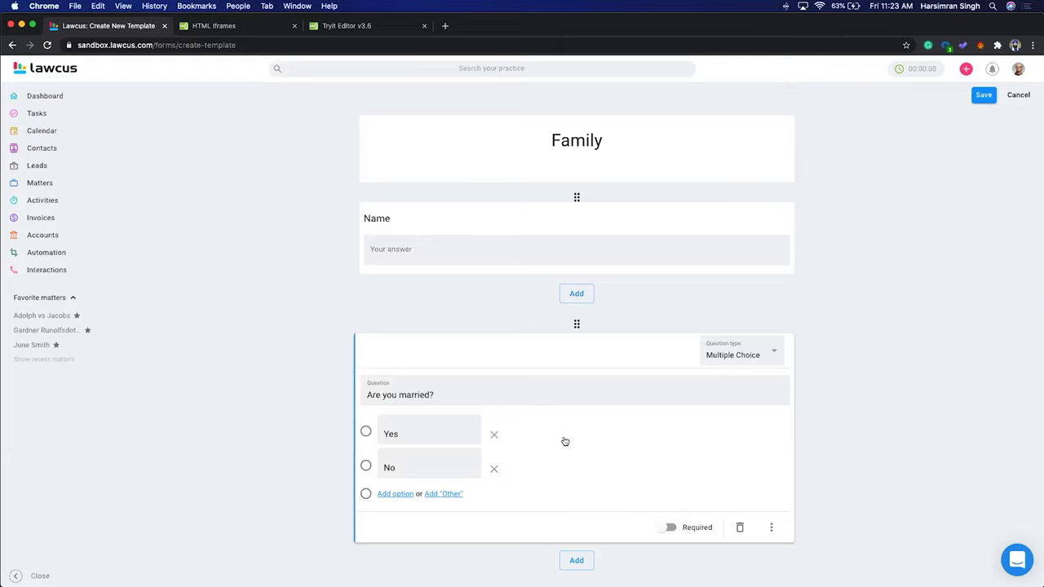
{"action": "left_click", "coordinate": [578, 561]}
{"action": "left_click", "coordinate": [566, 563]}
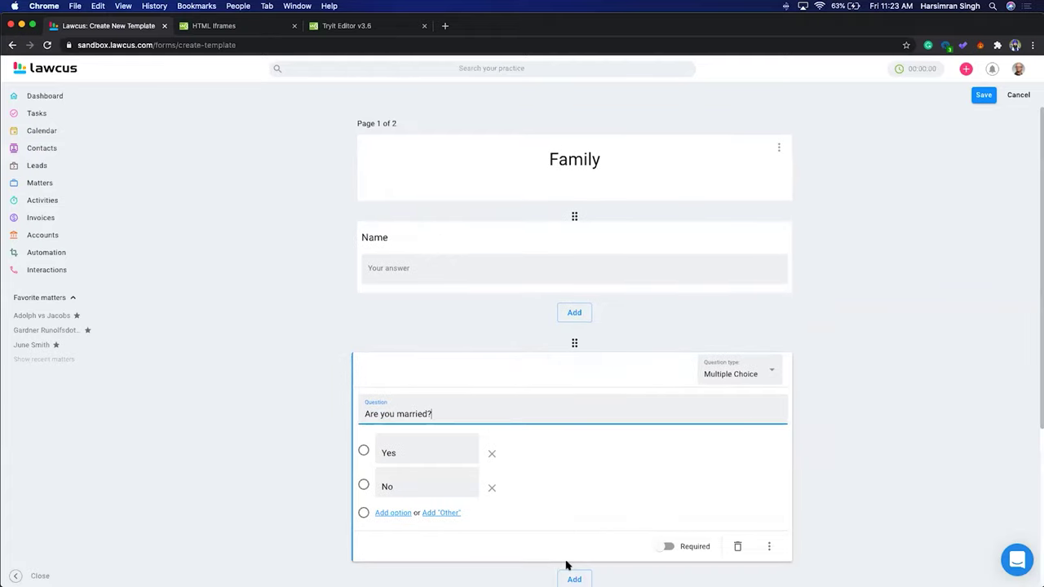
Rename page 2 to 'Married questions'
{"action": "left_click", "coordinate": [425, 457]}
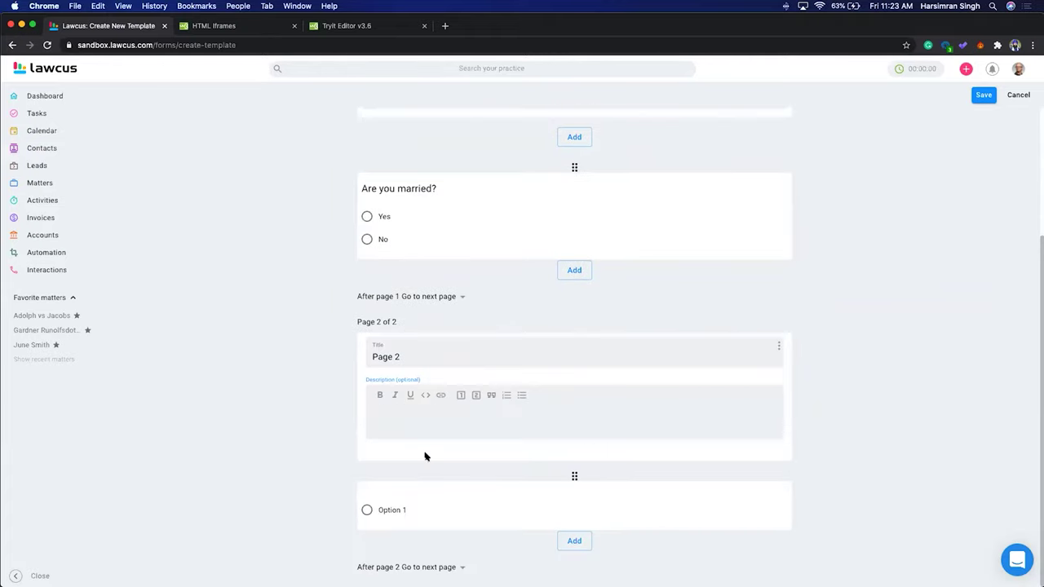
{"action": "left_click_drag", "start_coordinate": [403, 357], "coordinate": [374, 355]}
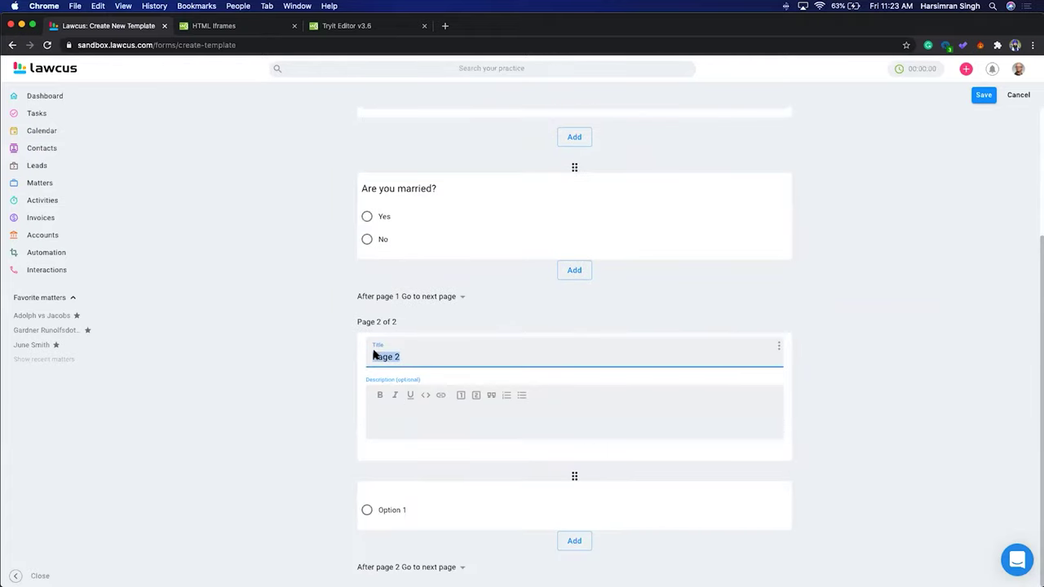
{"action": "type", "text": "Married"}
Add a third page and title it 'Single questions'
{"action": "left_click", "coordinate": [574, 541]}
{"action": "left_click", "coordinate": [557, 563]}
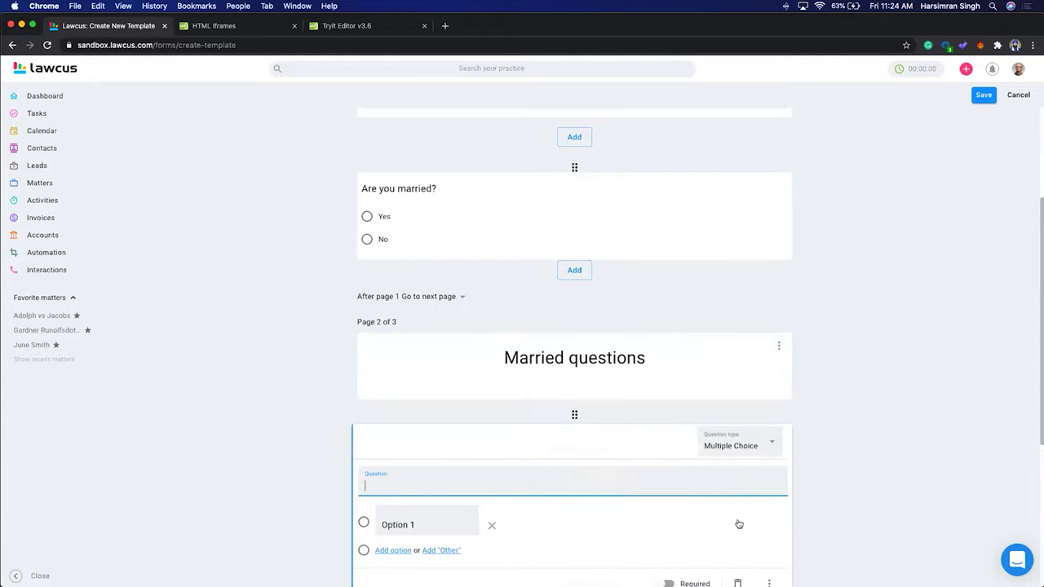
{"action": "scroll", "coordinate": [726, 508], "scroll_direction": "down", "scroll_amount": 4}
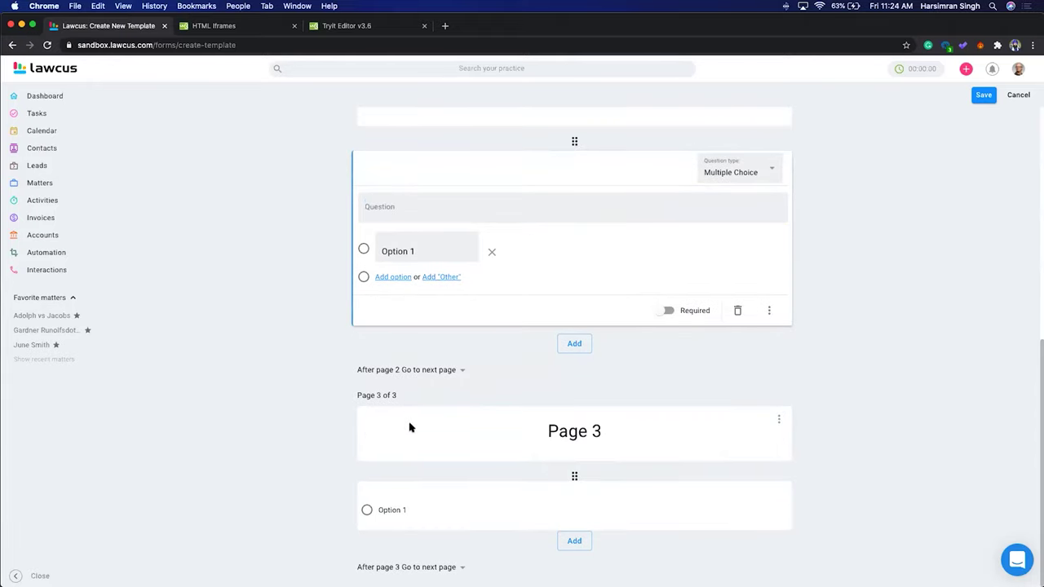
{"action": "left_click", "coordinate": [410, 427]}
{"action": "left_click", "coordinate": [378, 349]}
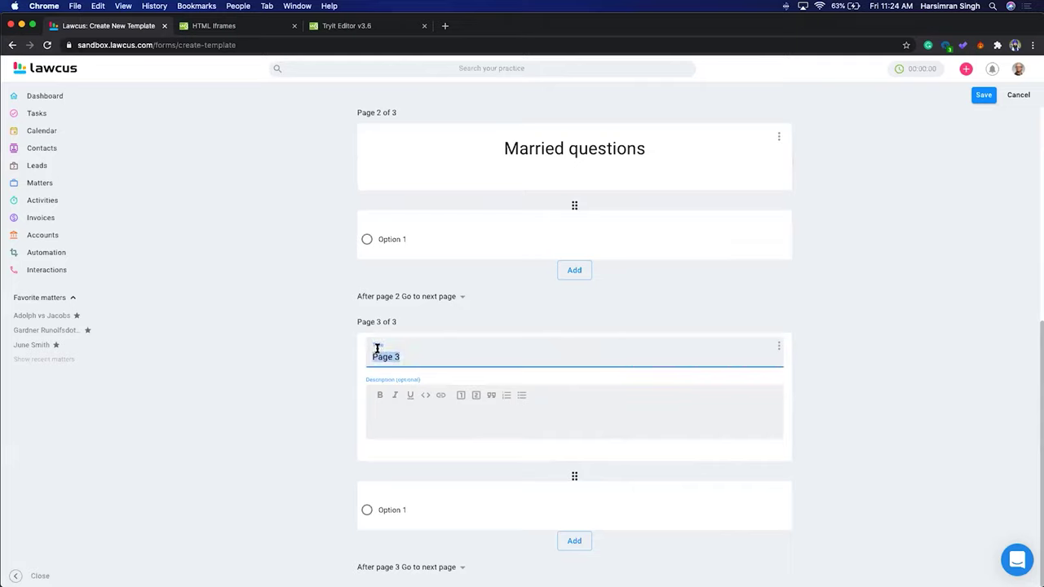
{"action": "type", "text": "Un married"}
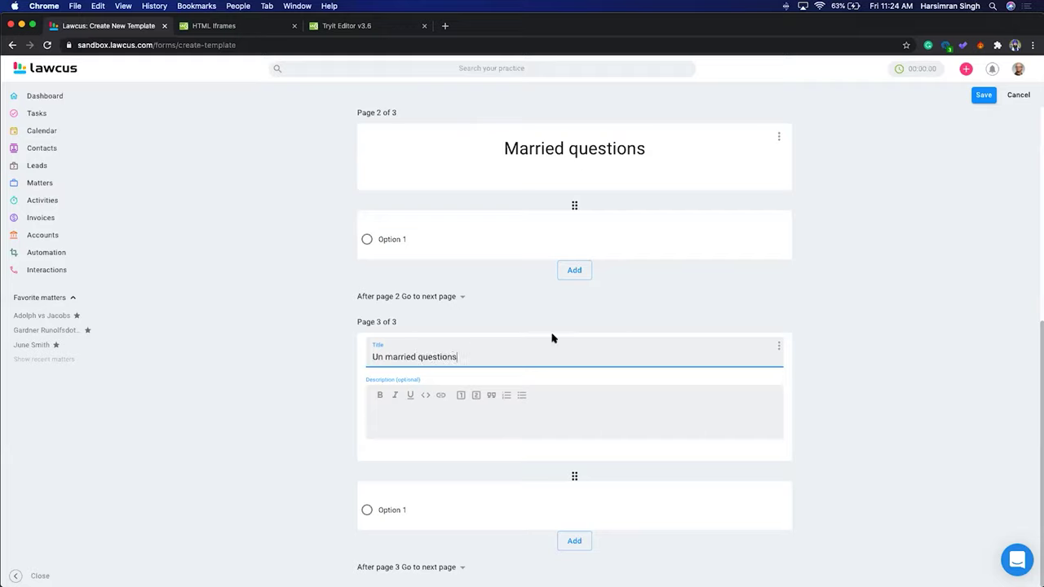
{"action": "left_click_drag", "start_coordinate": [416, 357], "coordinate": [365, 348]}
{"action": "type", "text": "Single"}
{"action": "left_click", "coordinate": [870, 369]}
{"action": "scroll", "coordinate": [803, 352], "scroll_direction": "up", "scroll_amount": 2}
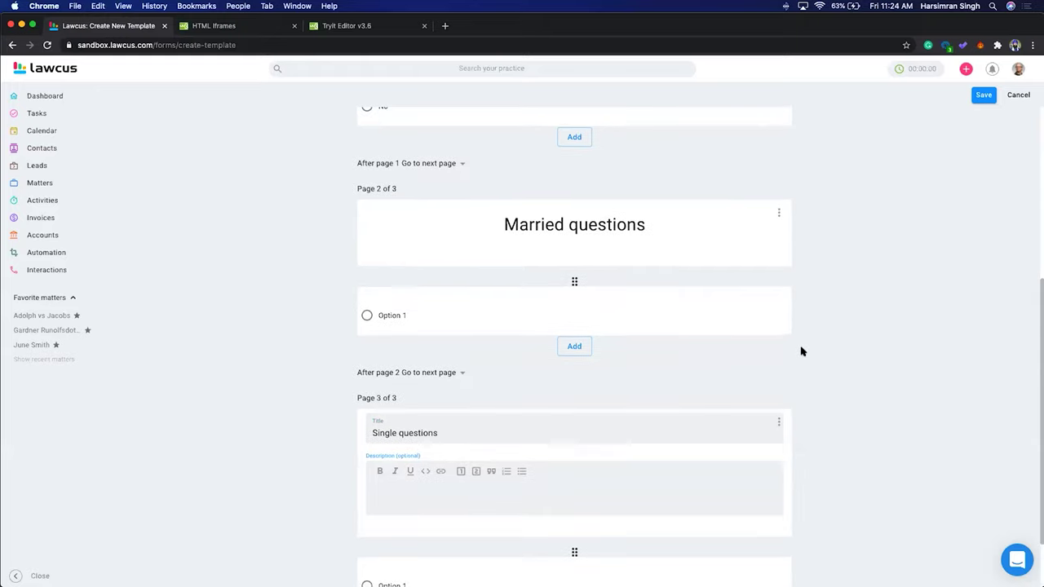
Make page 2's question a single-line text 'Spouse Name' question
{"action": "left_click", "coordinate": [534, 307]}
{"action": "left_click", "coordinate": [419, 353]}
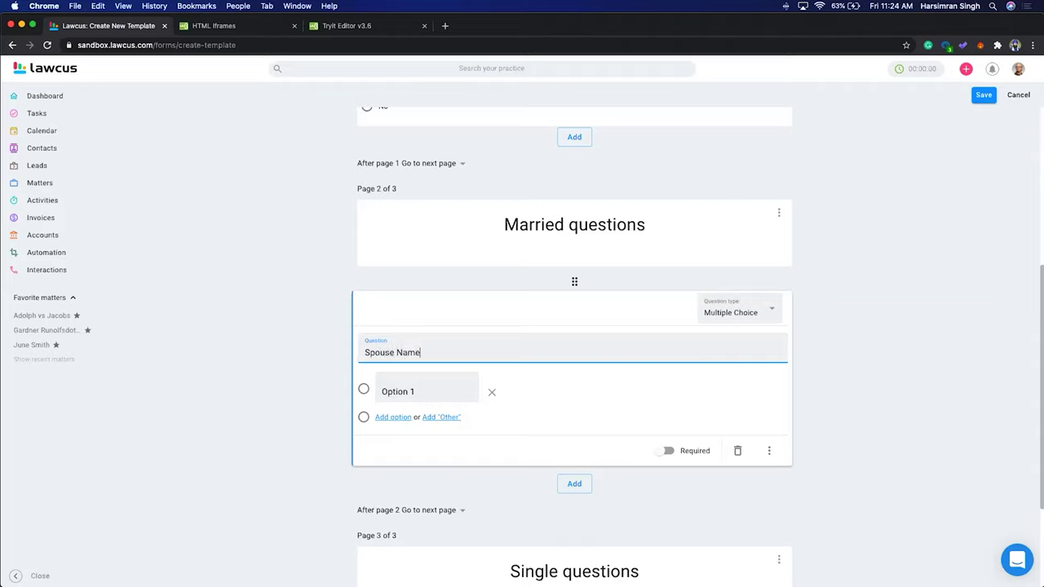
{"action": "left_click", "coordinate": [743, 318]}
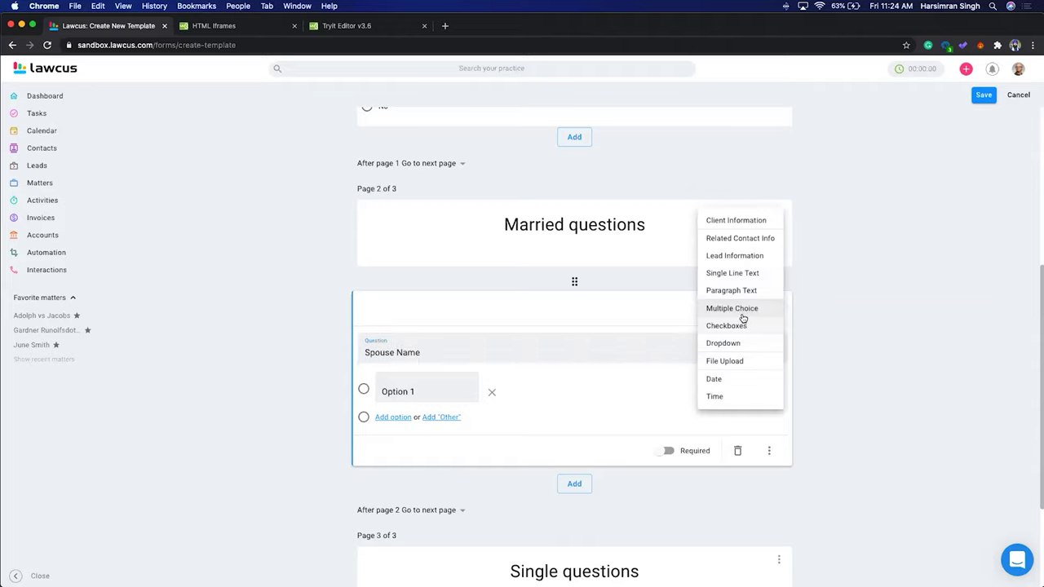
{"action": "left_click", "coordinate": [732, 274]}
{"action": "scroll", "coordinate": [641, 487], "scroll_direction": "down", "scroll_amount": 3}
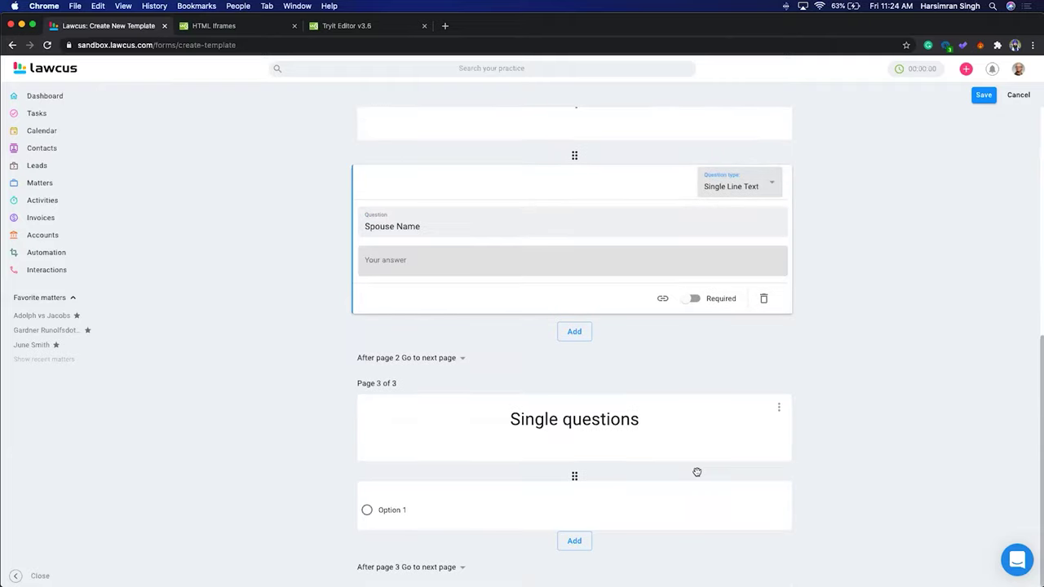
On page 3, set up a single-line text 'Girl friend Name' question
{"action": "left_click", "coordinate": [552, 447]}
{"action": "left_click", "coordinate": [461, 354]}
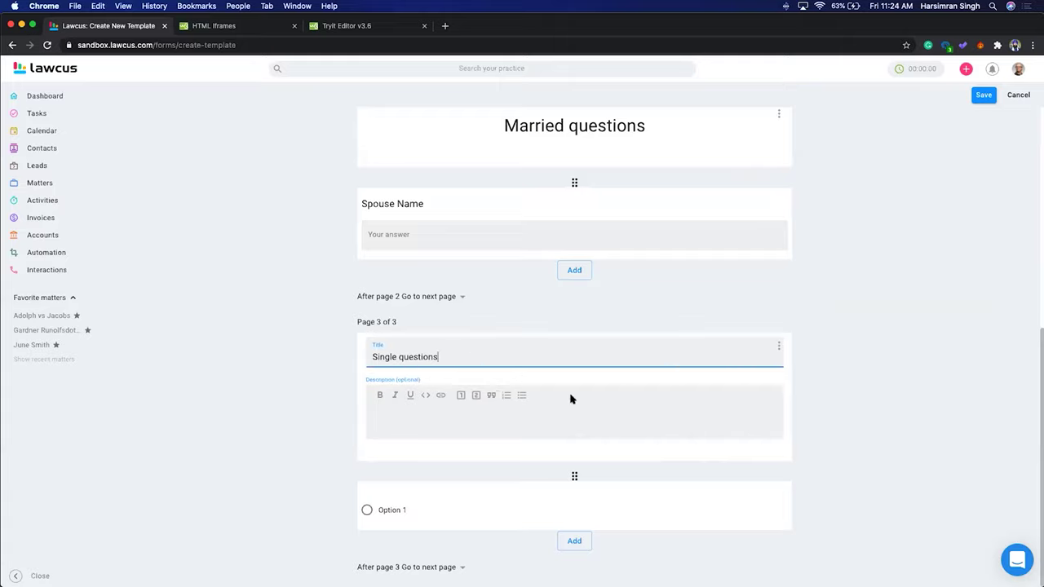
{"action": "left_click", "coordinate": [557, 439]}
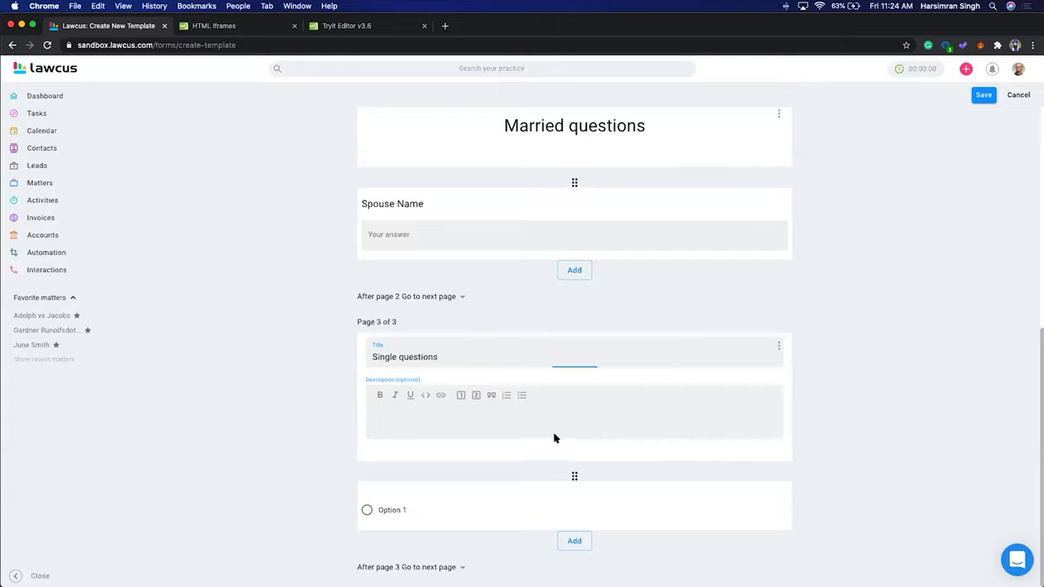
{"action": "left_click", "coordinate": [556, 512]}
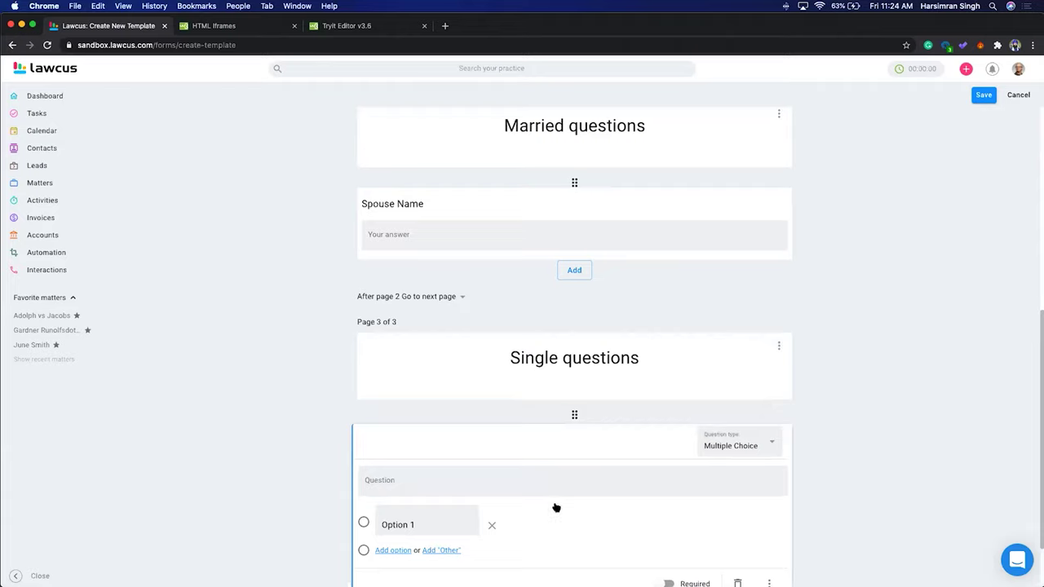
{"action": "left_click", "coordinate": [423, 409]}
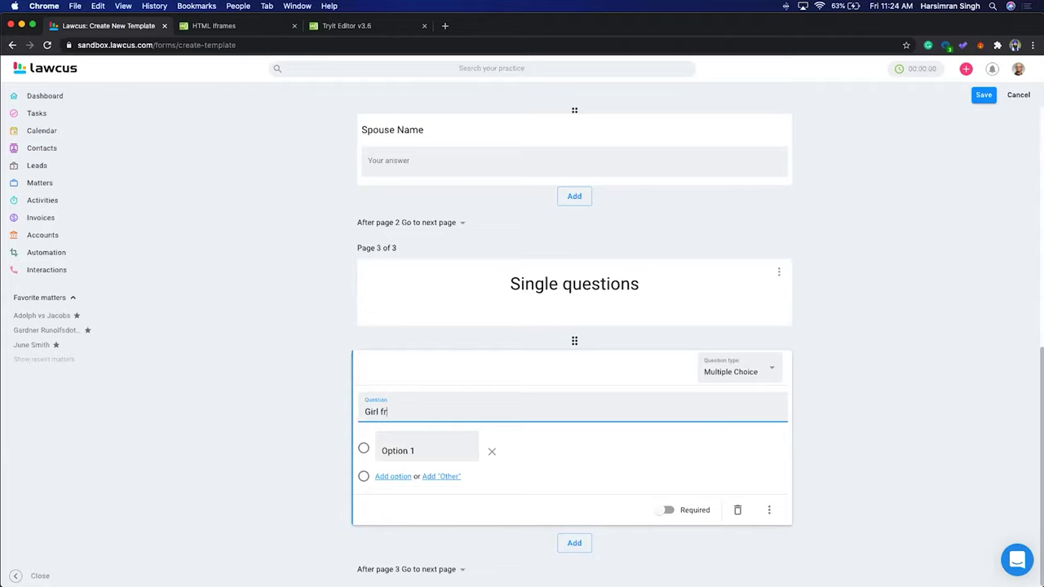
{"action": "type", "text": "Girl friend Name"}
{"action": "left_click", "coordinate": [613, 456]}
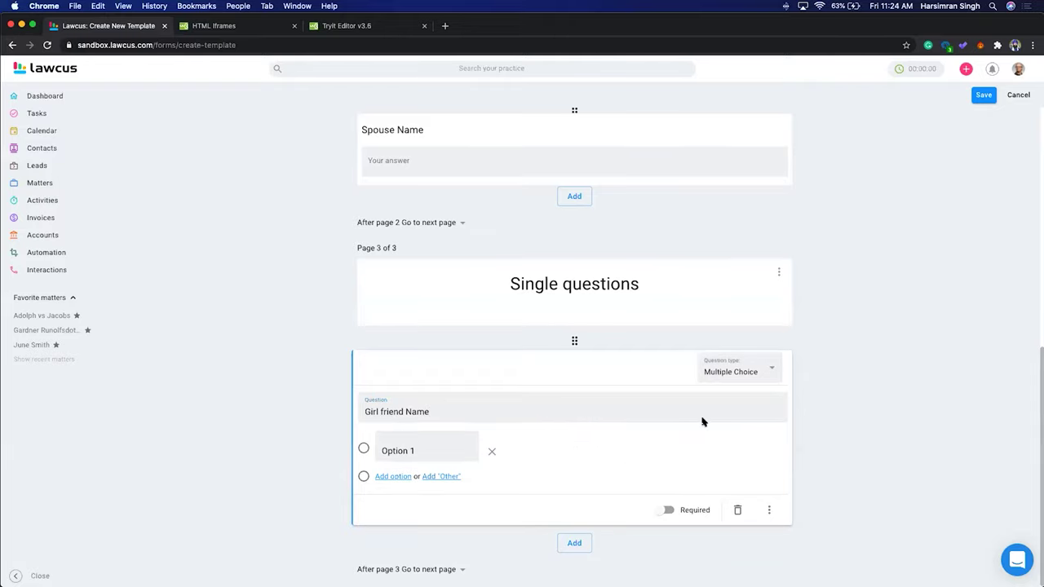
{"action": "left_click", "coordinate": [722, 371]}
{"action": "left_click", "coordinate": [727, 335]}
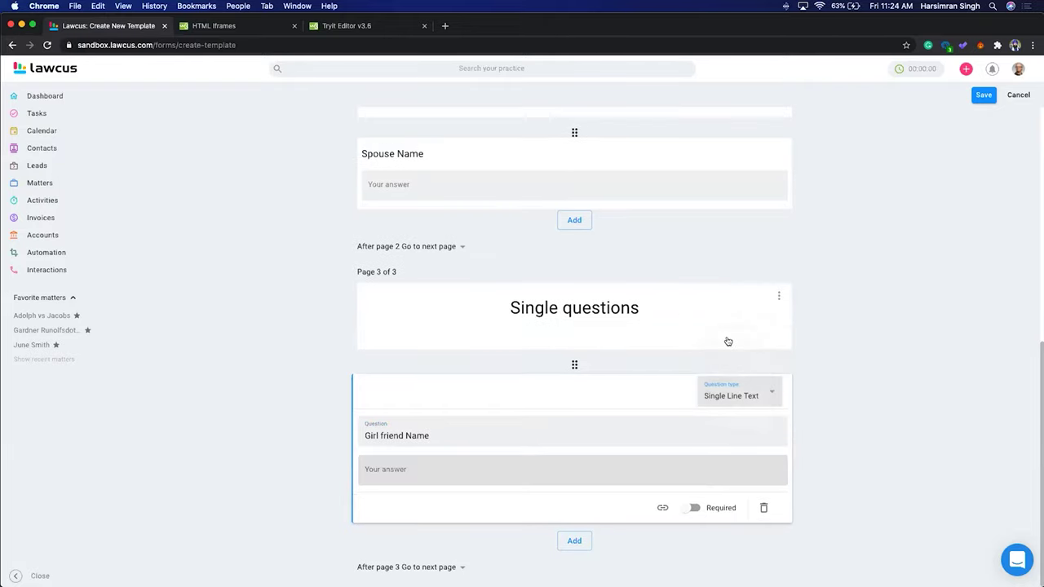
{"action": "scroll", "coordinate": [728, 341], "scroll_direction": "up", "scroll_amount": 5}
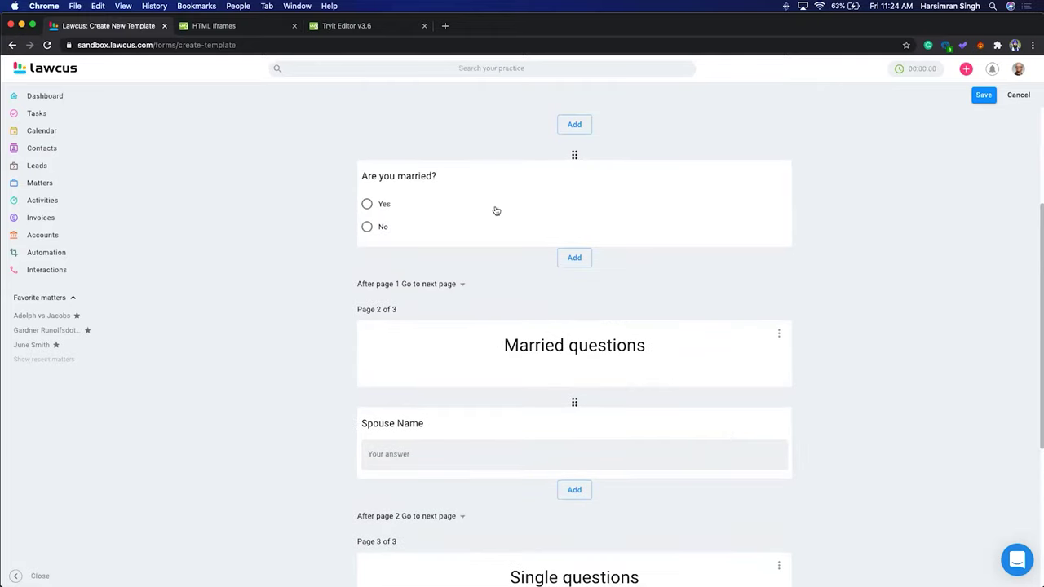
Turn on answer-based branching for 'Are you married?': Yes goes to page 2, No to page 3
{"action": "left_click", "coordinate": [461, 210]}
{"action": "left_click", "coordinate": [768, 360]}
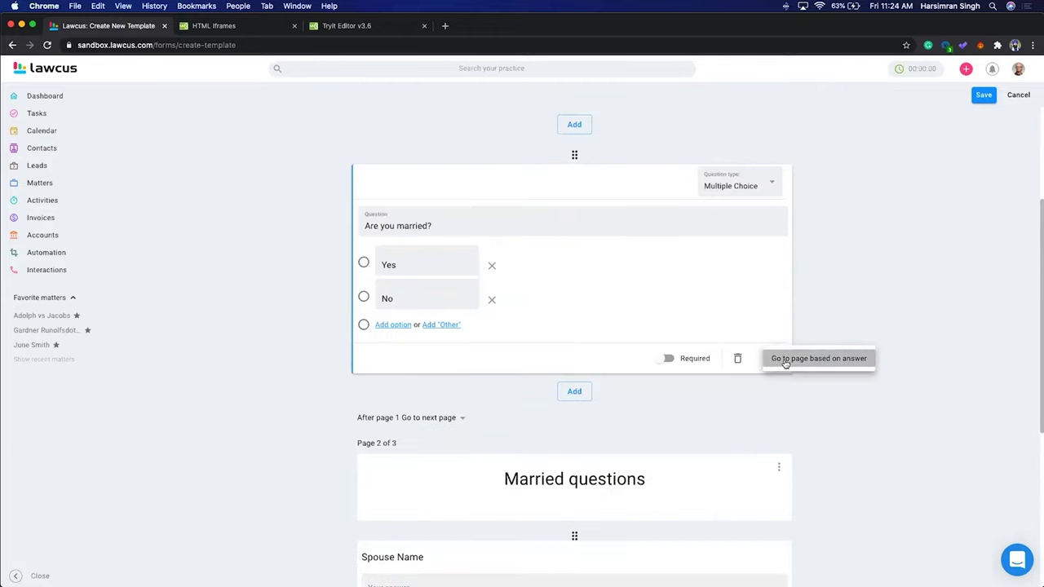
{"action": "left_click", "coordinate": [785, 364]}
{"action": "left_click", "coordinate": [550, 262]}
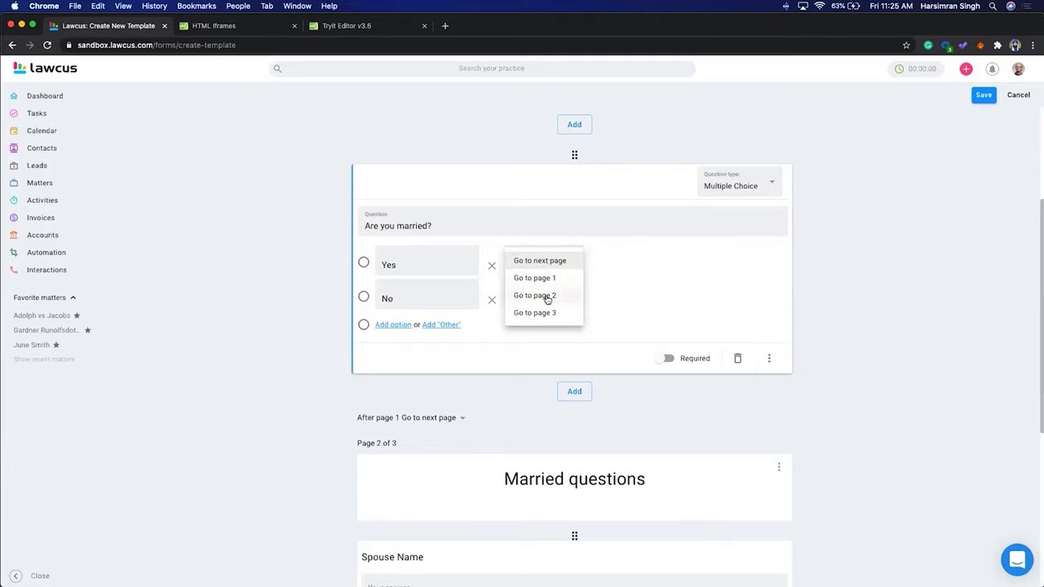
{"action": "left_click", "coordinate": [546, 298]}
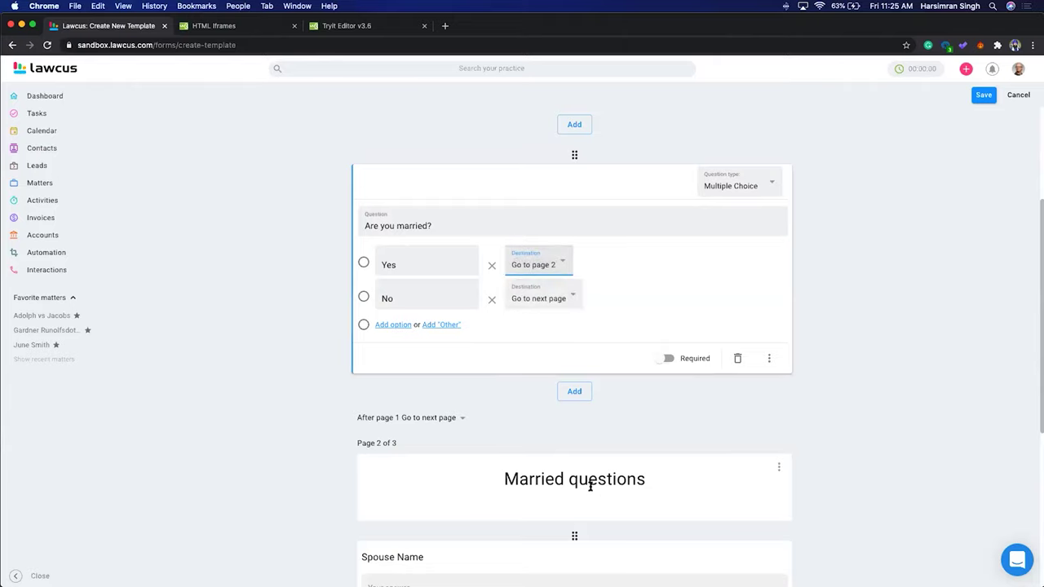
{"action": "left_click", "coordinate": [537, 305]}
{"action": "left_click", "coordinate": [541, 346]}
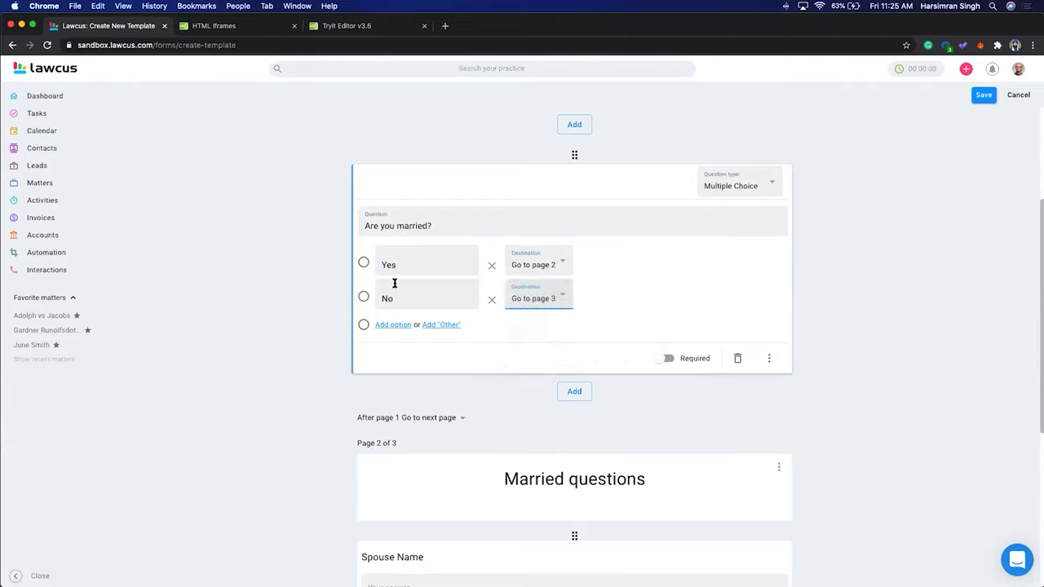
{"action": "scroll", "coordinate": [596, 338], "scroll_direction": "down", "scroll_amount": 3}
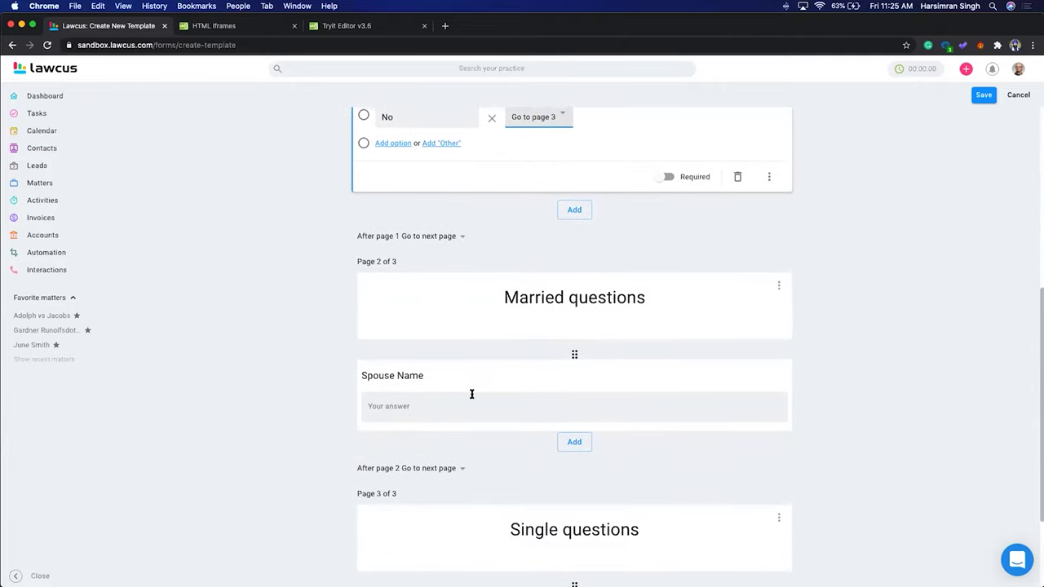
Leave page 2's navigation set to the next page
{"action": "scroll", "coordinate": [477, 400], "scroll_direction": "down", "scroll_amount": 1}
{"action": "left_click", "coordinate": [462, 420]}
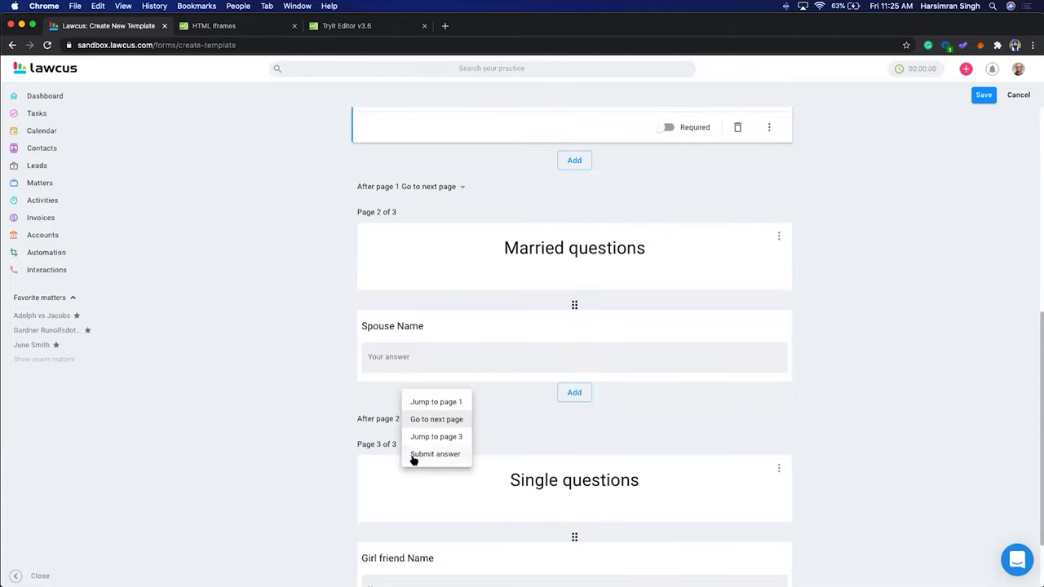
{"action": "left_click", "coordinate": [574, 393]}
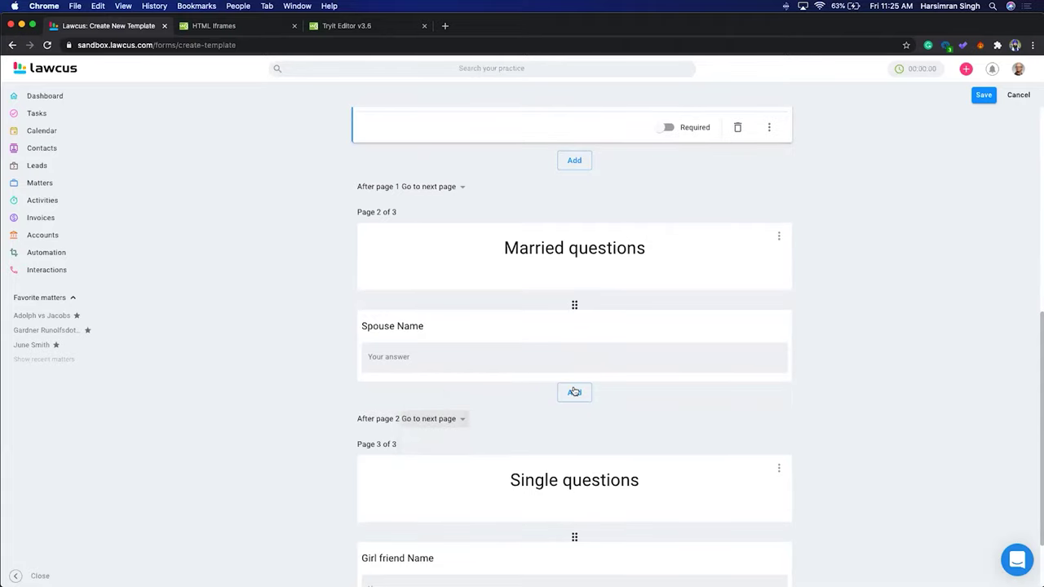
Insert a new blank page after page 1 and delete its Option 1 question
{"action": "left_click", "coordinate": [574, 160]}
{"action": "left_click", "coordinate": [555, 423]}
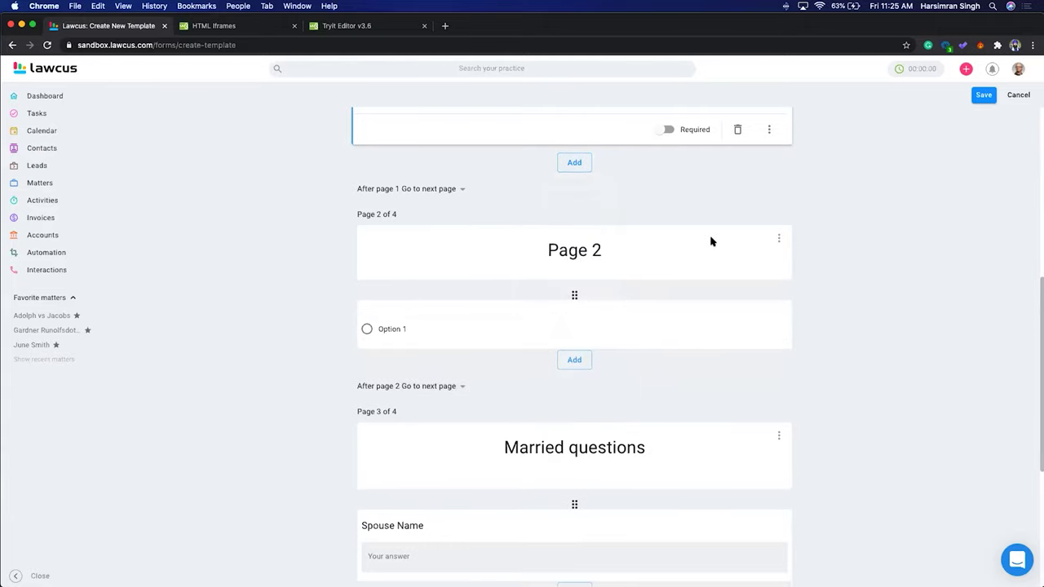
{"action": "scroll", "coordinate": [585, 262], "scroll_direction": "down", "scroll_amount": 2}
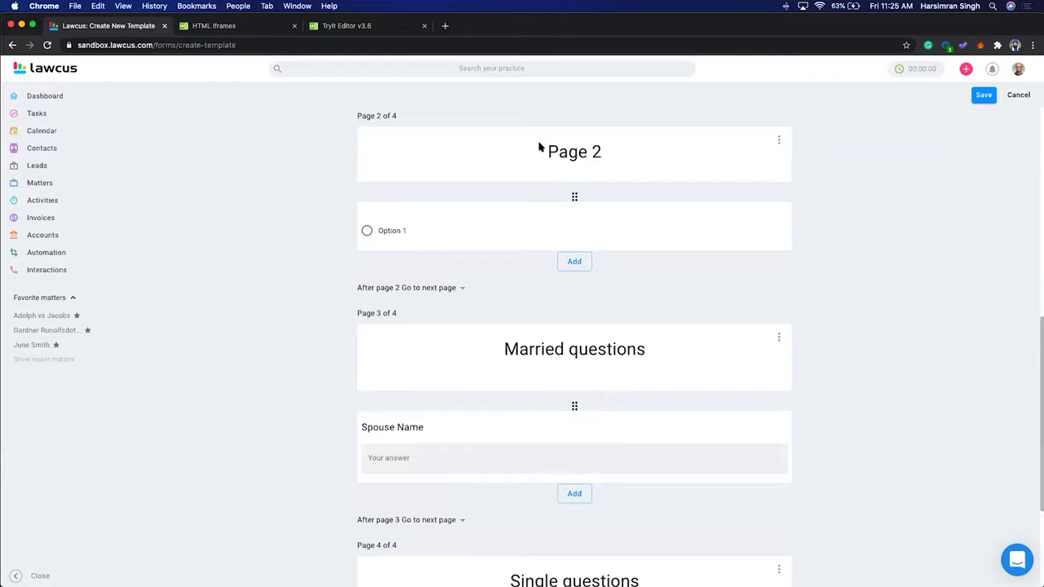
{"action": "mouse_move", "coordinate": [574, 197]}
{"action": "left_mouse_down"}
{"action": "mouse_move", "coordinate": [608, 296]}
{"action": "mouse_move", "coordinate": [568, 196]}
{"action": "left_mouse_up"}
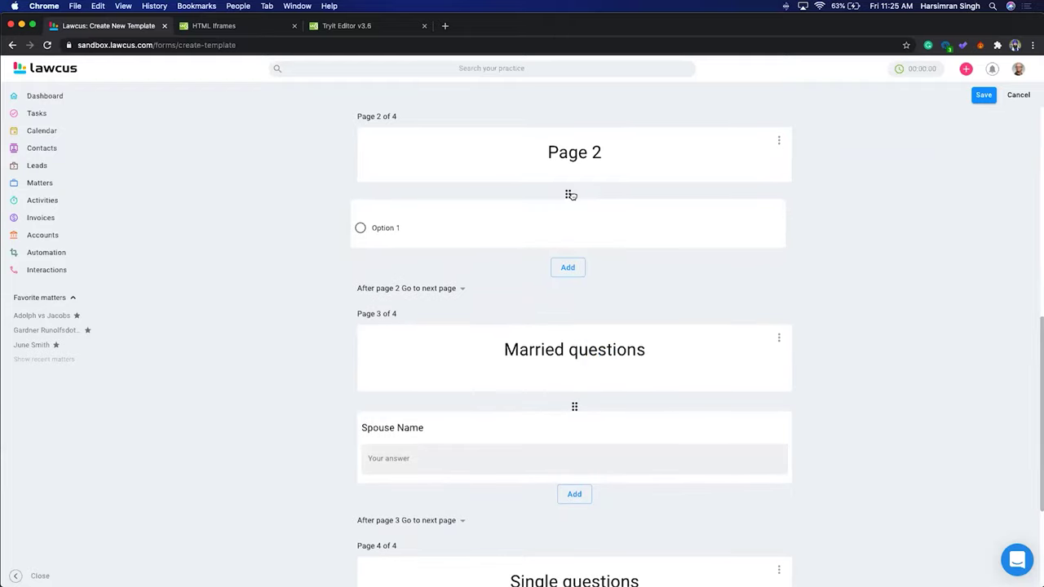
{"action": "left_click", "coordinate": [535, 131]}
{"action": "scroll", "coordinate": [582, 180], "scroll_direction": "up", "scroll_amount": 6}
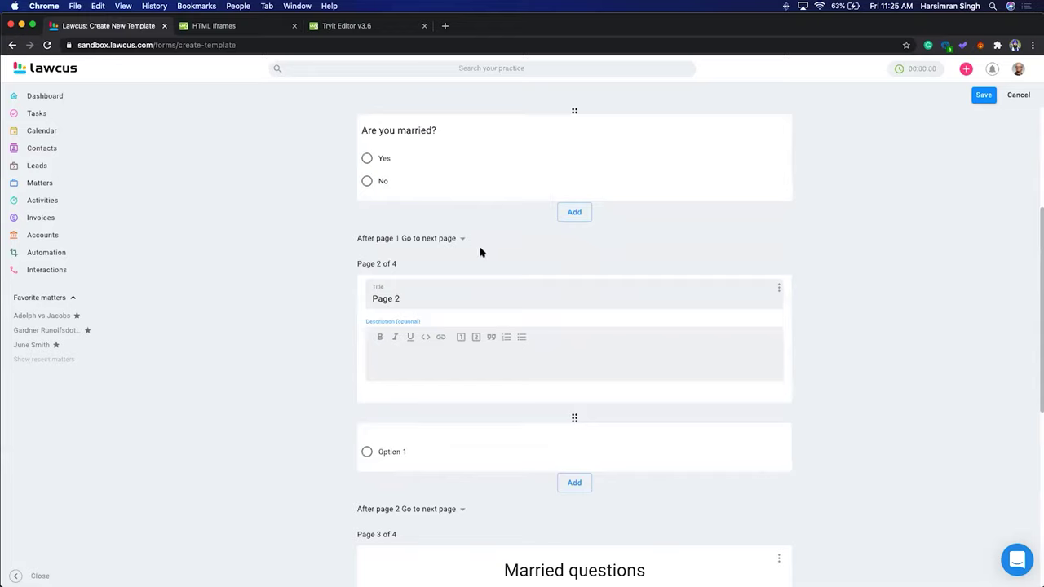
{"action": "left_click", "coordinate": [494, 292]}
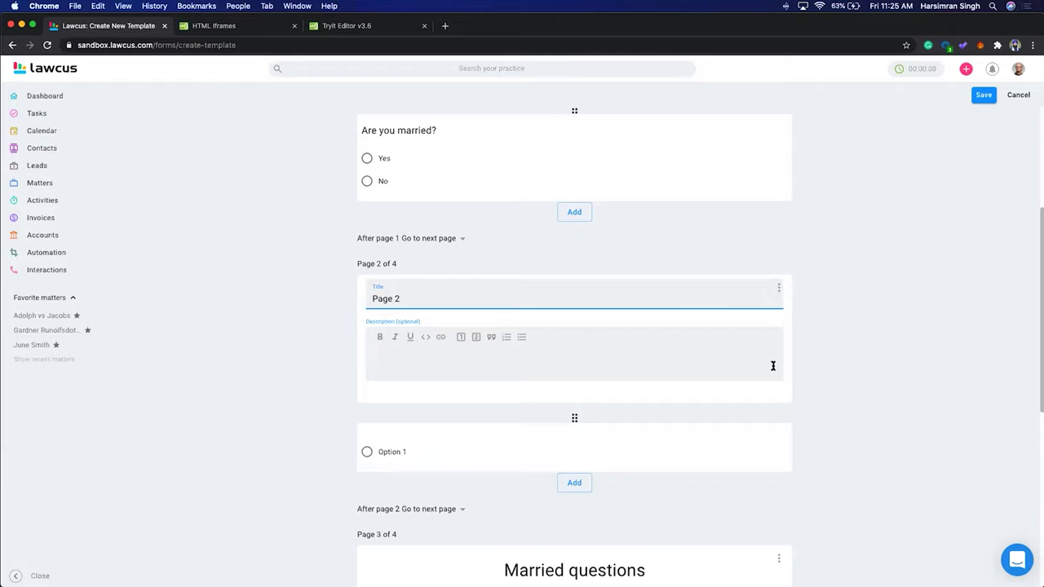
{"action": "scroll", "coordinate": [771, 367], "scroll_direction": "down", "scroll_amount": 2}
{"action": "left_click", "coordinate": [573, 360]}
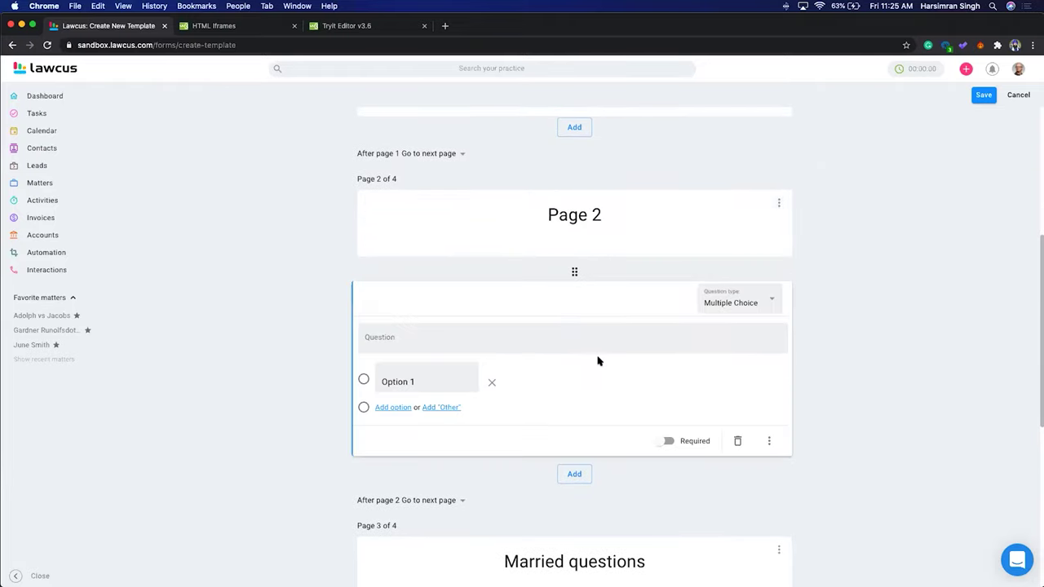
{"action": "left_click", "coordinate": [735, 442]}
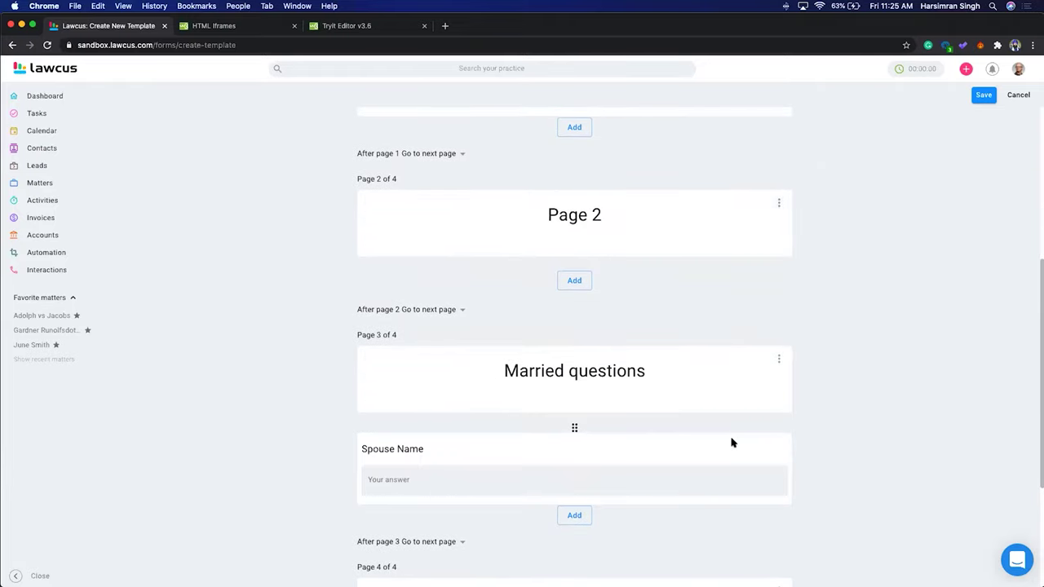
Add a final Page 5 containing a new multiple-choice question
{"action": "left_click", "coordinate": [622, 242]}
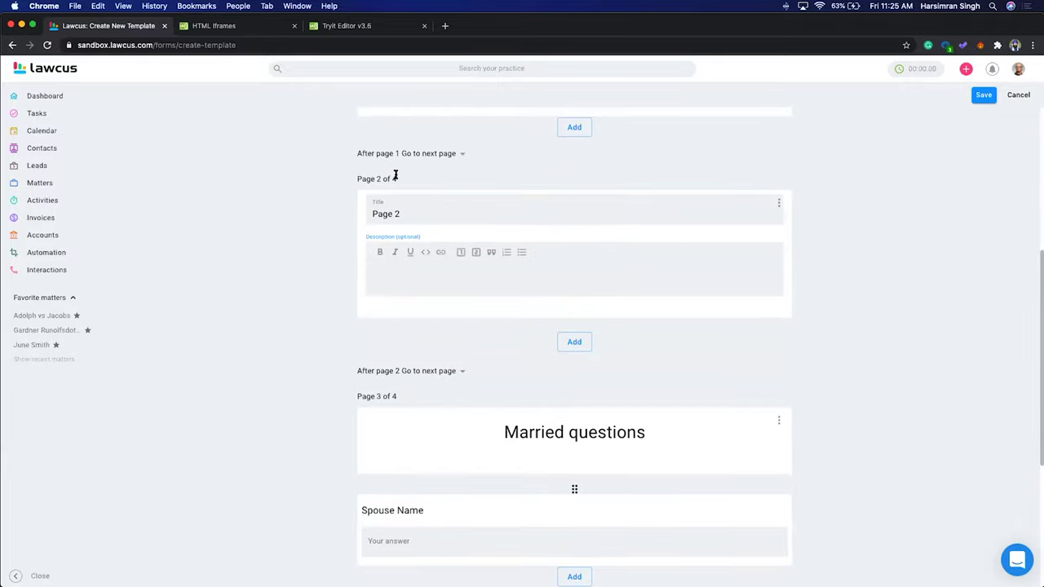
{"action": "scroll", "coordinate": [518, 279], "scroll_direction": "down", "scroll_amount": 3}
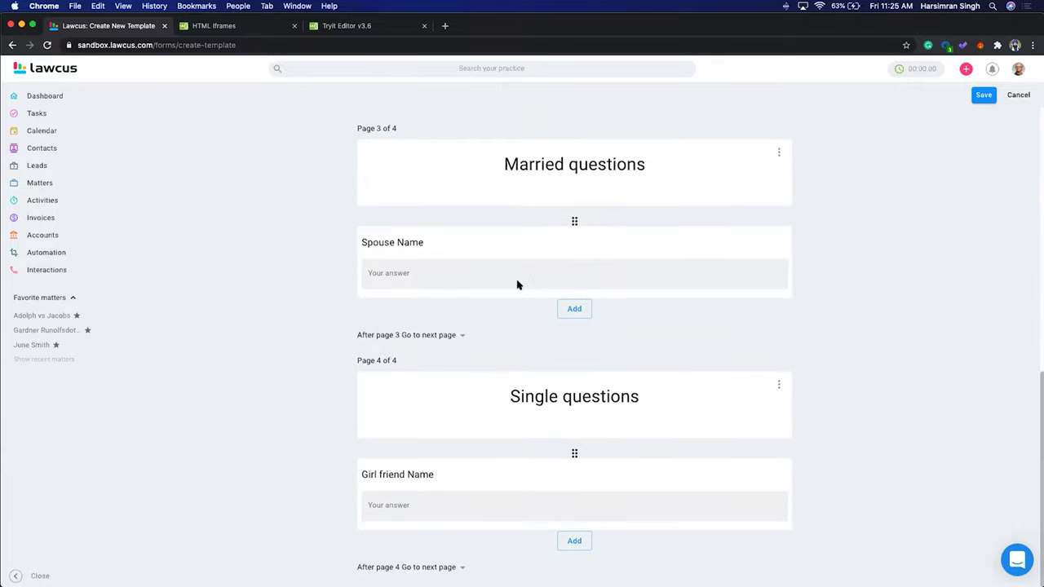
{"action": "scroll", "coordinate": [517, 282], "scroll_direction": "up", "scroll_amount": 2}
{"action": "scroll", "coordinate": [517, 279], "scroll_direction": "down", "scroll_amount": 2}
{"action": "scroll", "coordinate": [518, 282], "scroll_direction": "up", "scroll_amount": 1}
{"action": "scroll", "coordinate": [519, 284], "scroll_direction": "down", "scroll_amount": 1}
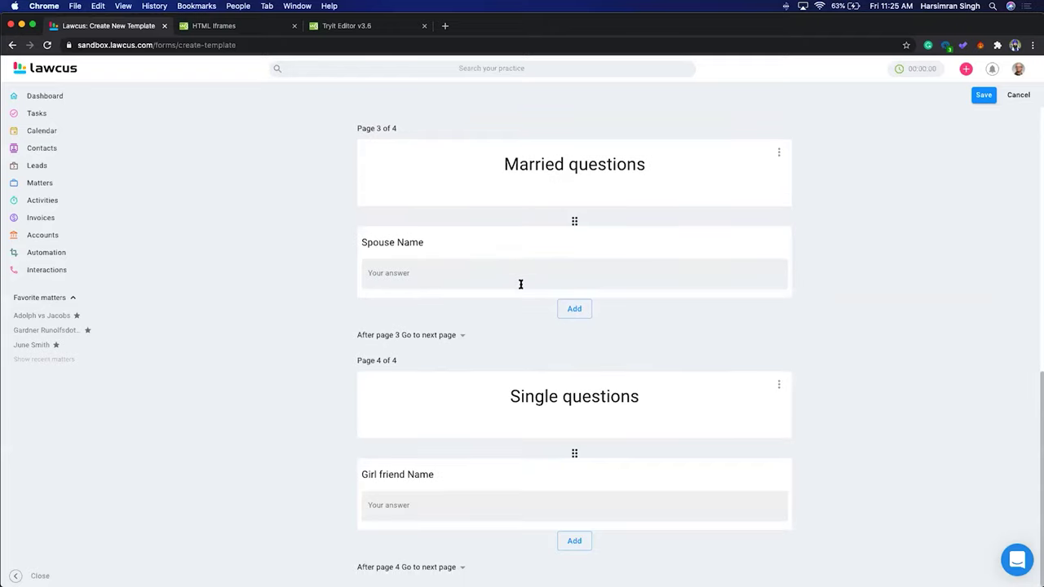
{"action": "left_click", "coordinate": [575, 542]}
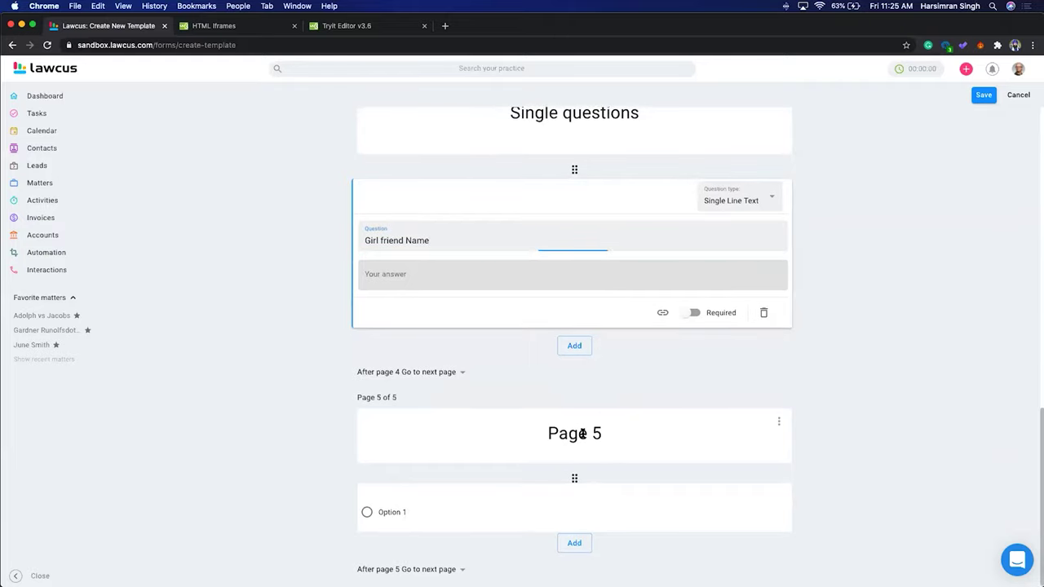
Rename the Page 5 title to 'Family info'
{"action": "left_click", "coordinate": [583, 434]}
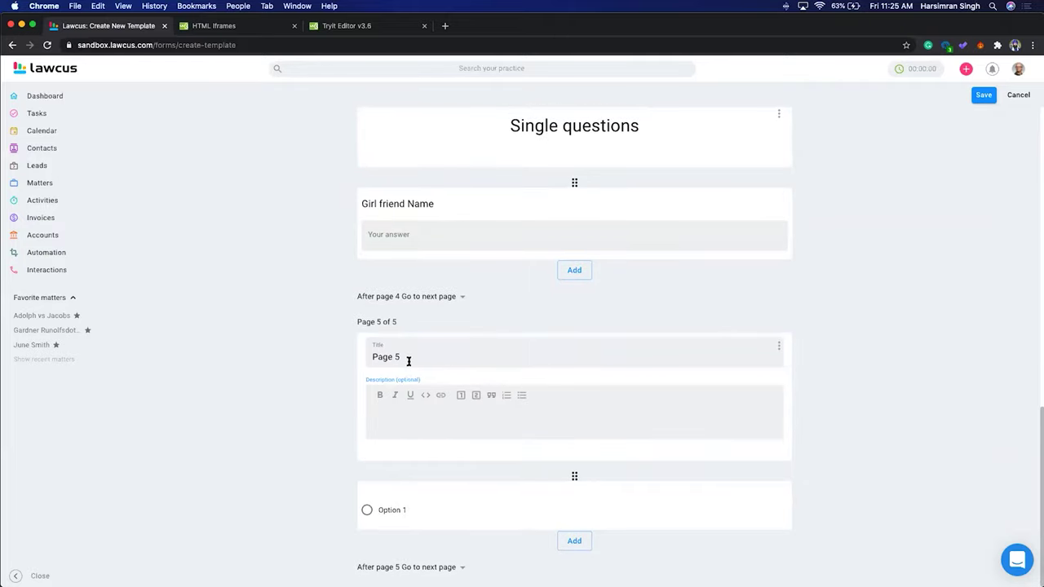
{"action": "left_click_drag", "start_coordinate": [413, 355], "coordinate": [359, 350]}
{"action": "type", "text": "Family info"}
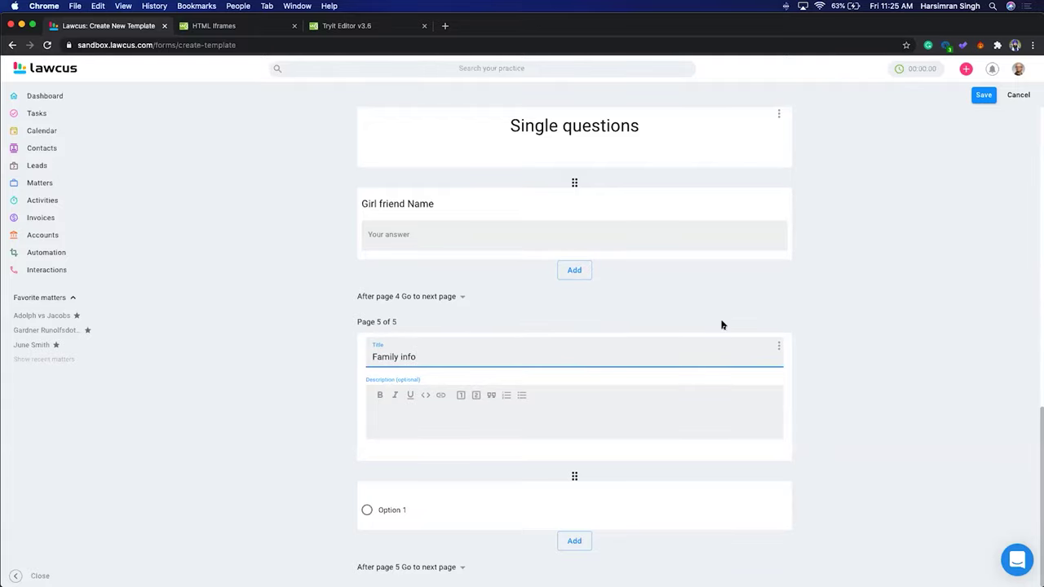
{"action": "left_click", "coordinate": [763, 309]}
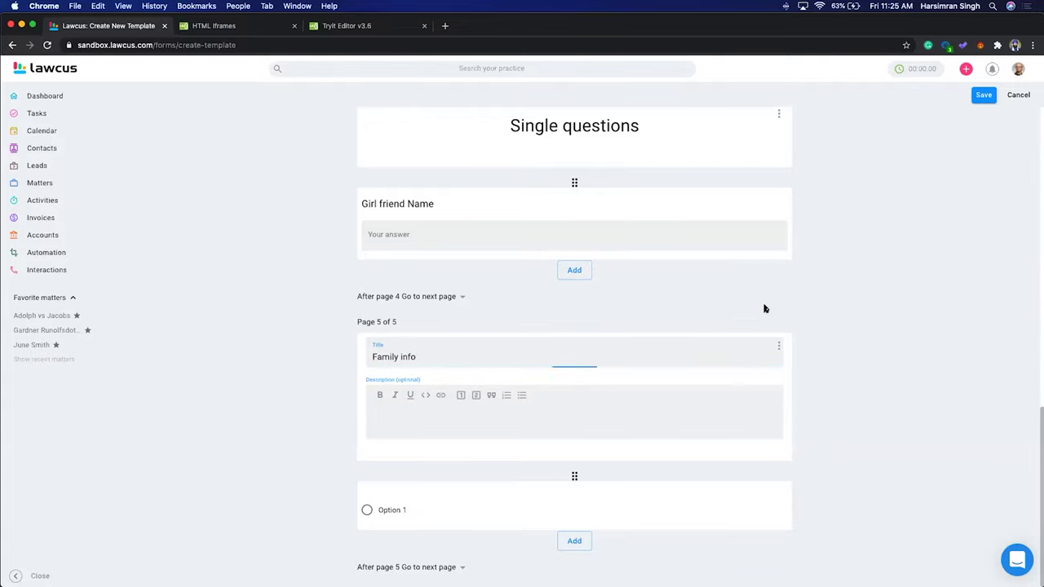
Remove the empty Page 2 from the form
{"action": "scroll", "coordinate": [771, 313], "scroll_direction": "up", "scroll_amount": 3}
{"action": "scroll", "coordinate": [770, 311], "scroll_direction": "up", "scroll_amount": 2}
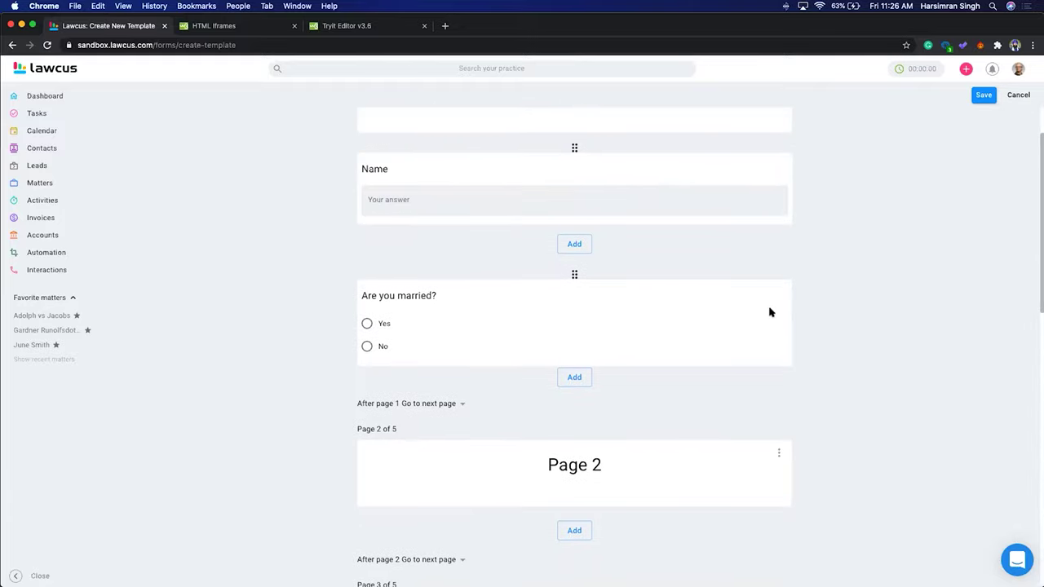
{"action": "scroll", "coordinate": [520, 321], "scroll_direction": "up", "scroll_amount": 2}
{"action": "scroll", "coordinate": [519, 320], "scroll_direction": "down", "scroll_amount": 5}
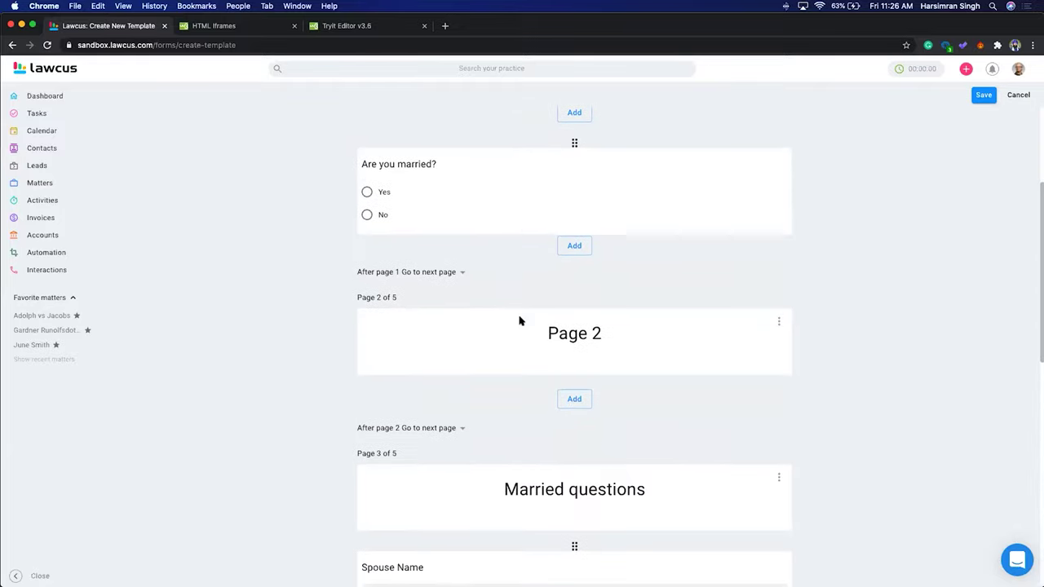
{"action": "left_click", "coordinate": [429, 316]}
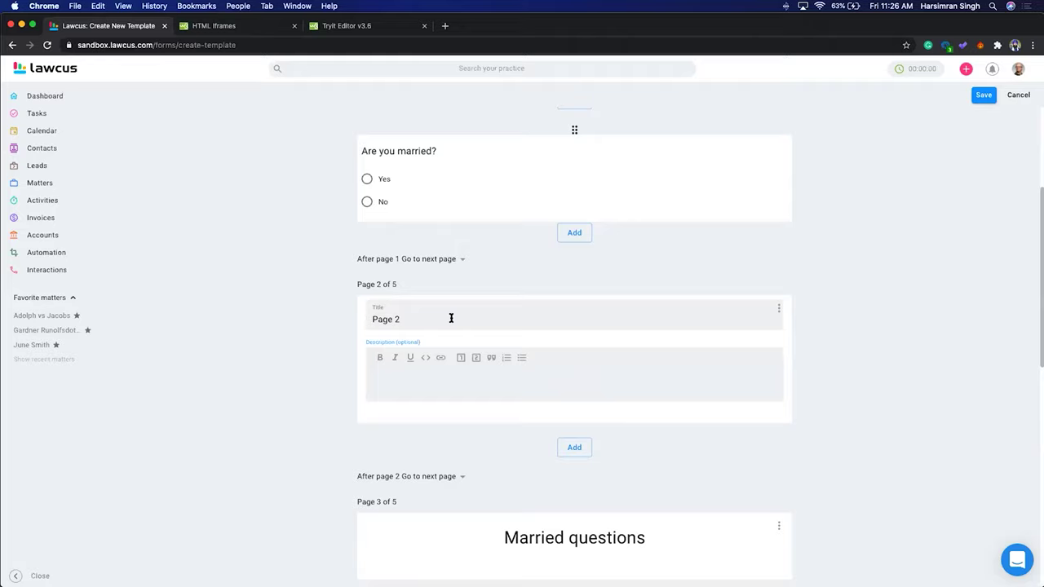
{"action": "left_click", "coordinate": [779, 309]}
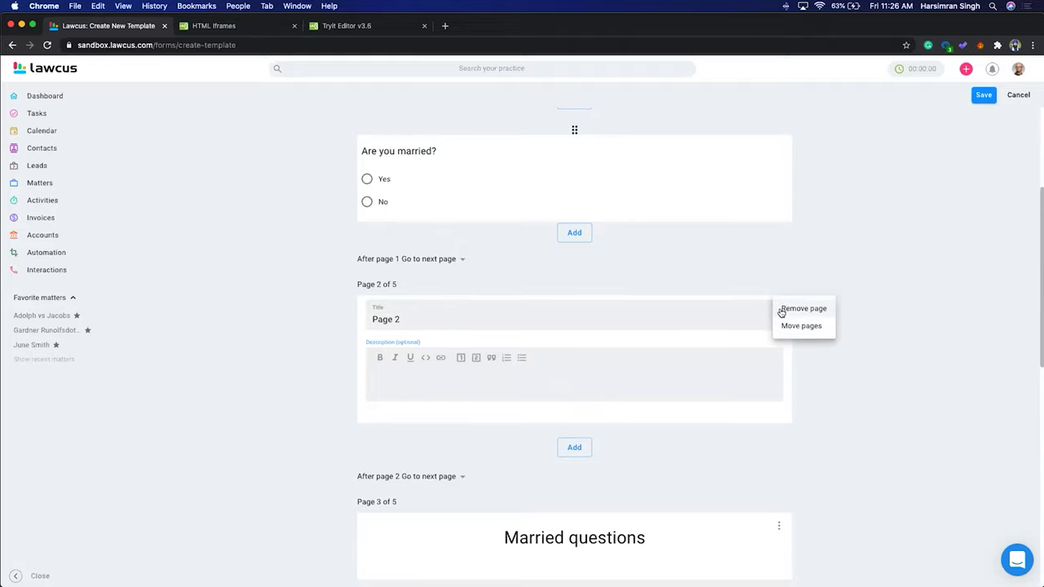
{"action": "left_click", "coordinate": [800, 310]}
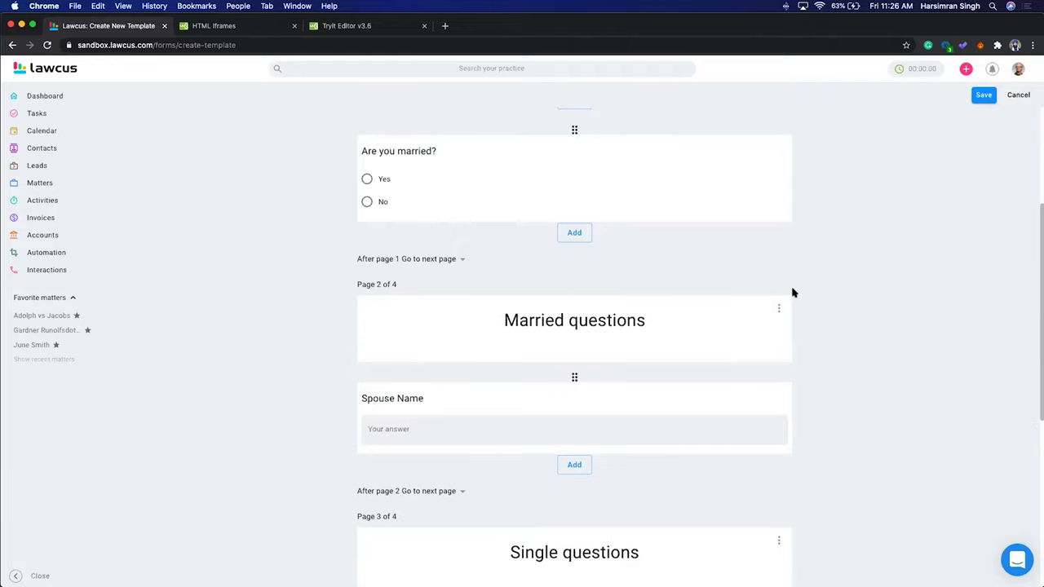
{"action": "scroll", "coordinate": [846, 293], "scroll_direction": "down", "scroll_amount": 1}
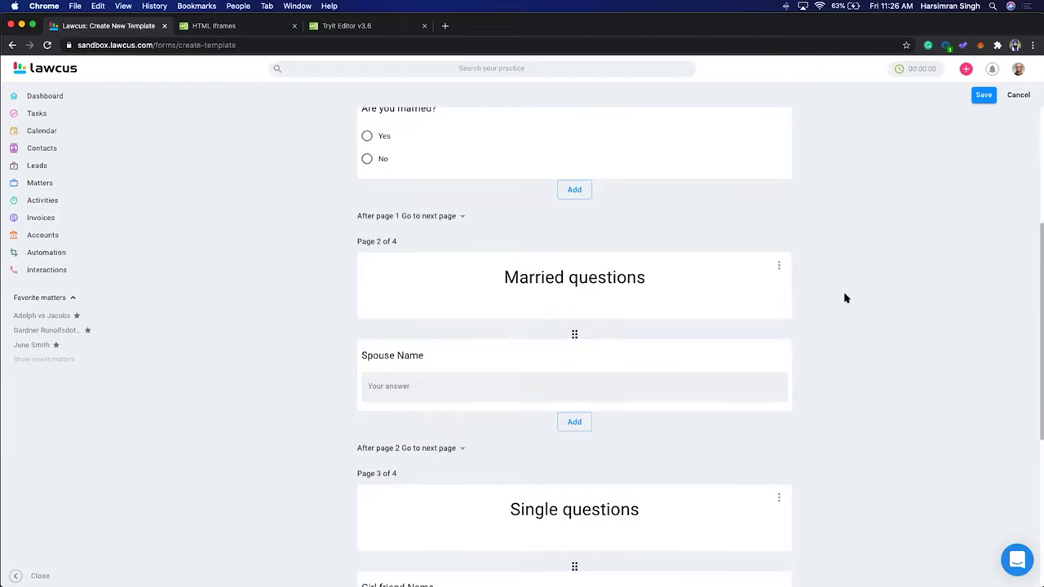
Set page 2 to jump to page 4 and page 4 to submit the answer
{"action": "scroll", "coordinate": [803, 294], "scroll_direction": "down", "scroll_amount": 1}
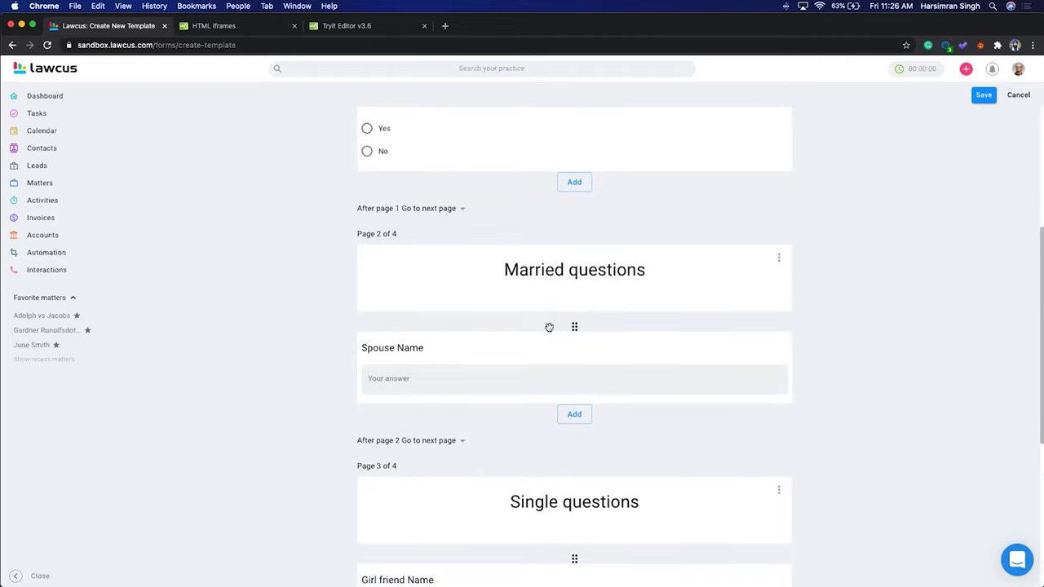
{"action": "left_click", "coordinate": [460, 439]}
{"action": "left_click", "coordinate": [454, 476]}
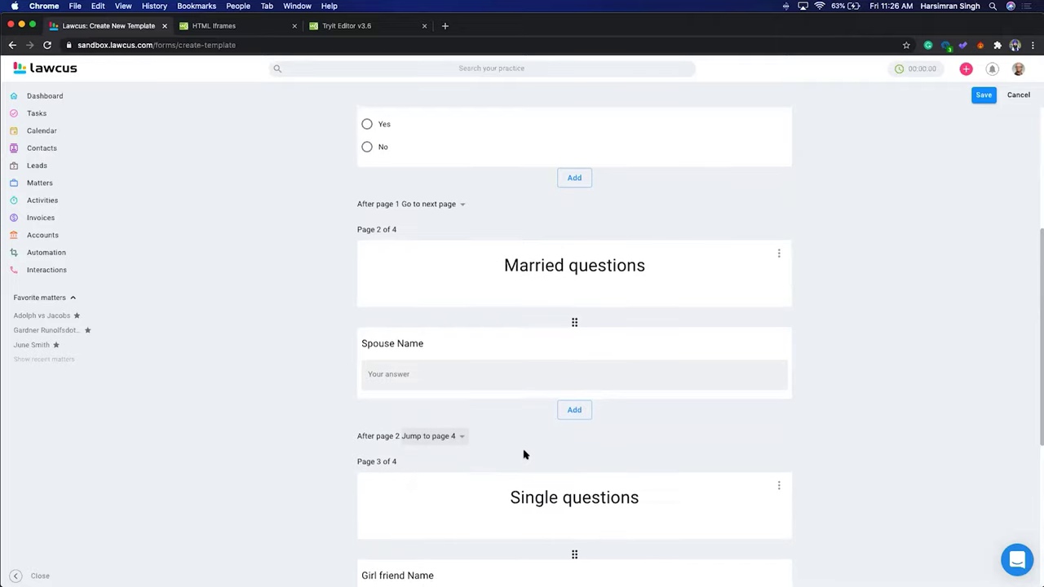
{"action": "scroll", "coordinate": [518, 440], "scroll_direction": "down", "scroll_amount": 5}
{"action": "scroll", "coordinate": [457, 419], "scroll_direction": "down", "scroll_amount": 2}
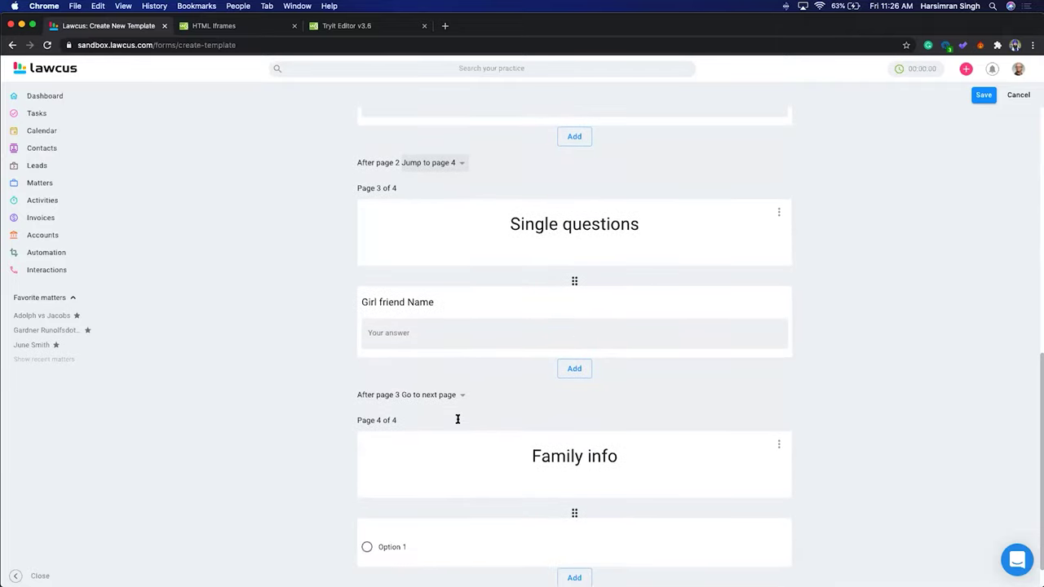
{"action": "scroll", "coordinate": [559, 481], "scroll_direction": "down", "scroll_amount": 1}
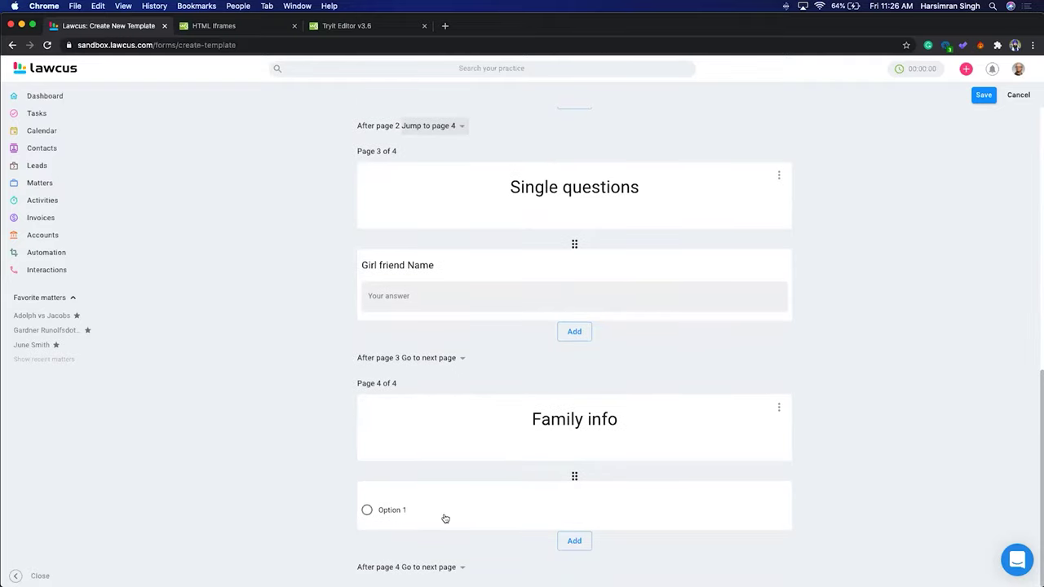
{"action": "left_click", "coordinate": [458, 567]}
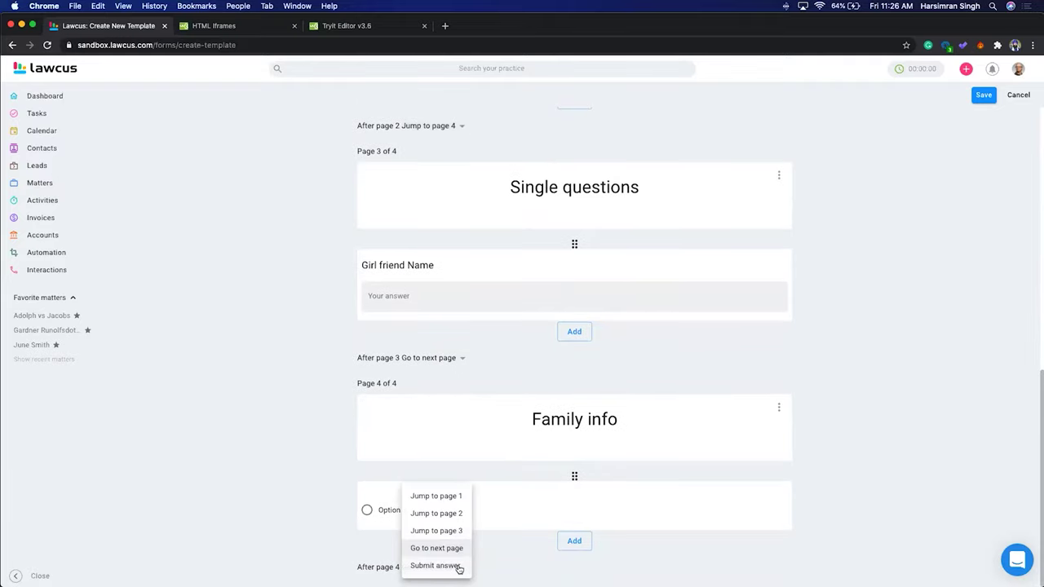
{"action": "left_click", "coordinate": [433, 564]}
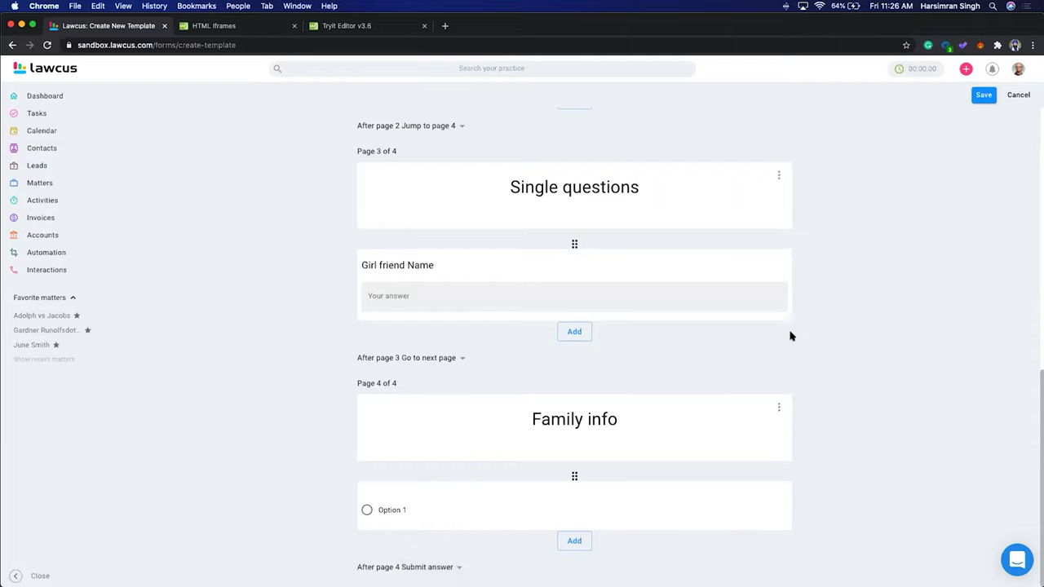
Save the form and open its public version in a new tab
{"action": "scroll", "coordinate": [790, 339], "scroll_direction": "up", "scroll_amount": 5}
{"action": "scroll", "coordinate": [790, 343], "scroll_direction": "up", "scroll_amount": 3}
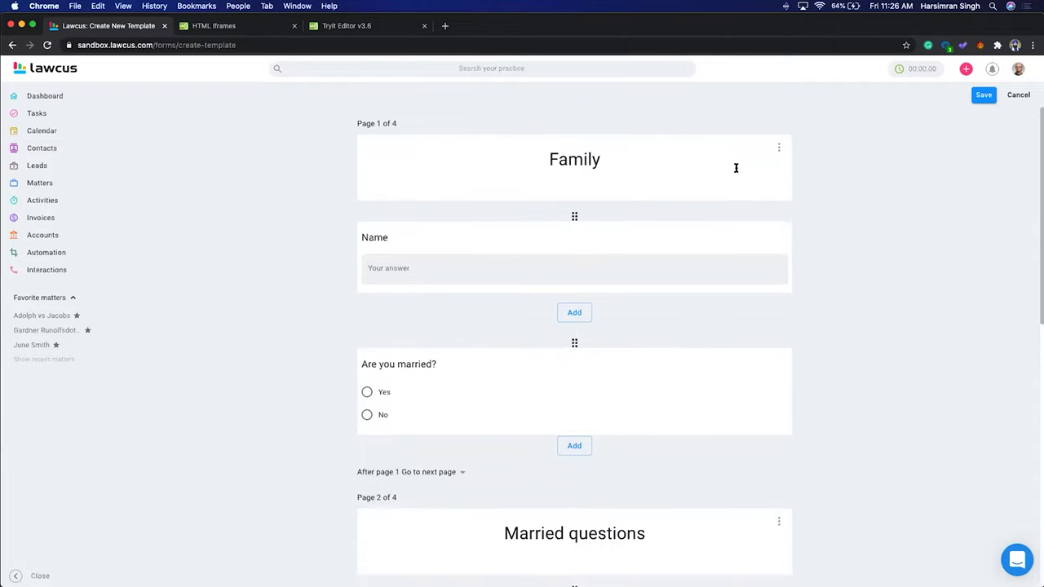
{"action": "left_click", "coordinate": [979, 96]}
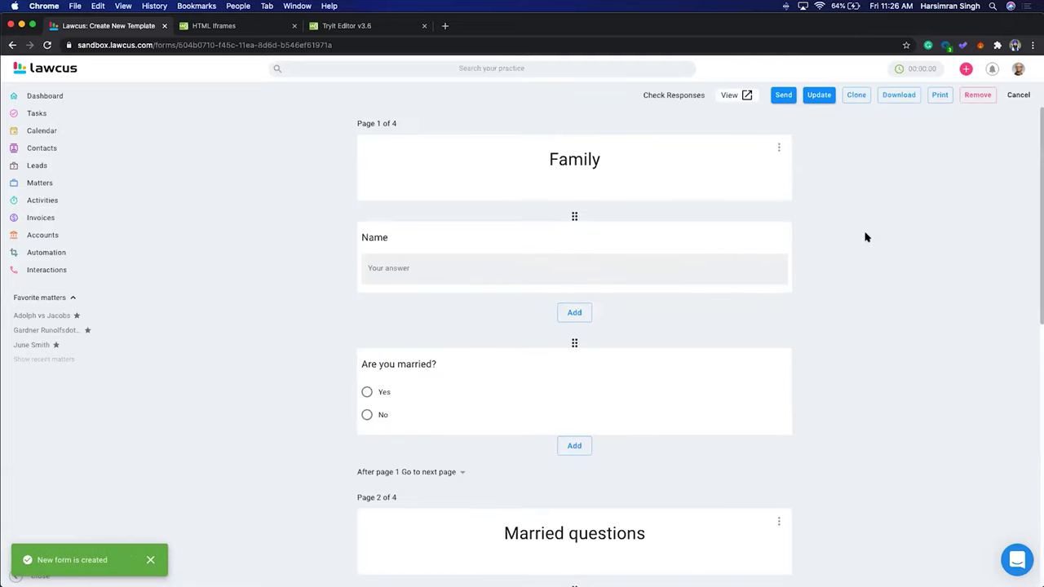
{"action": "left_click", "coordinate": [745, 95]}
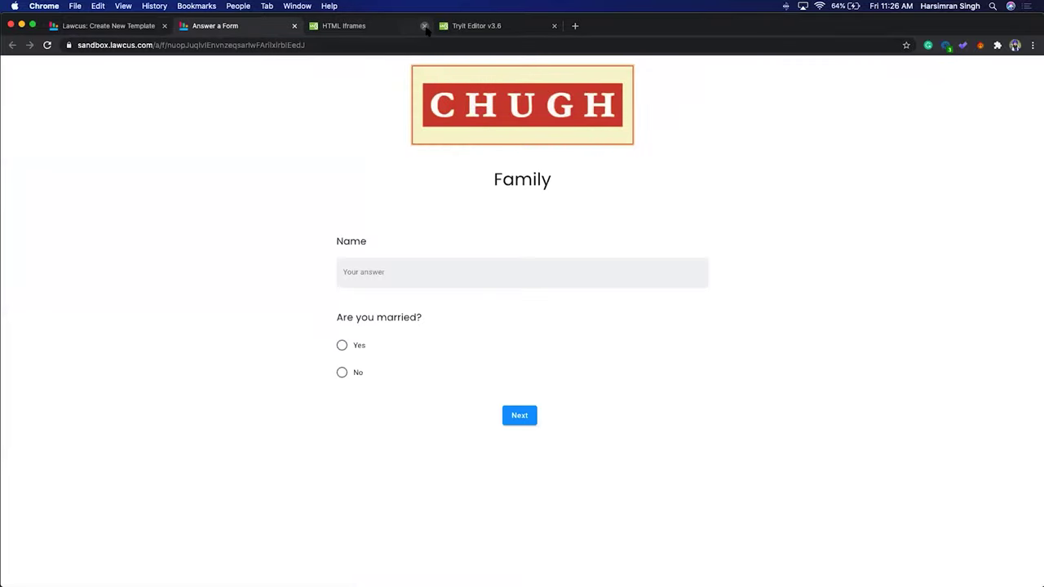
Close the HTML Iframes and Tryit Editor tabs, then test the Yes branch through Married questions
{"action": "left_click", "coordinate": [425, 26]}
{"action": "left_click", "coordinate": [425, 26]}
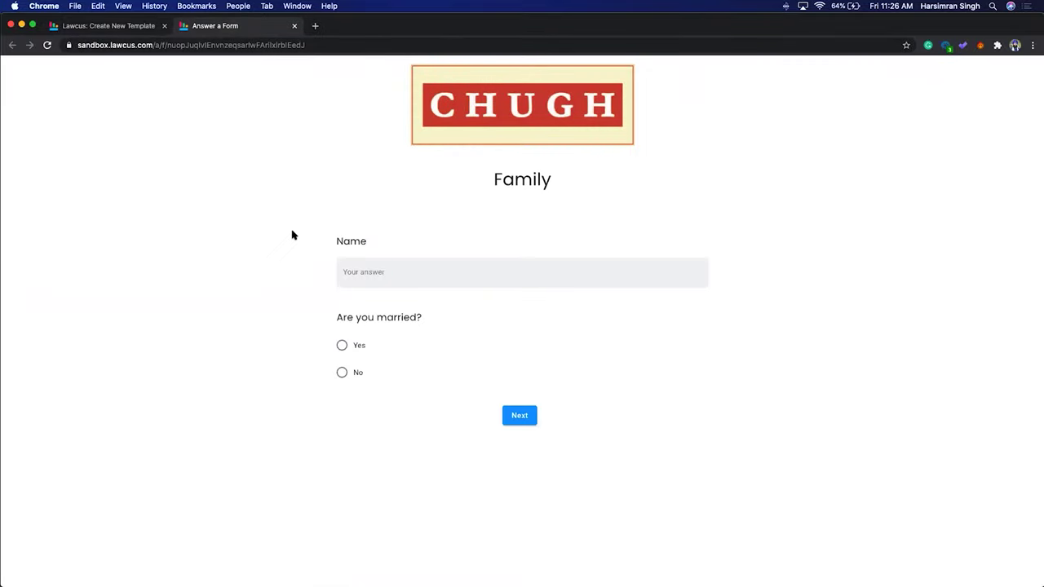
{"action": "left_click", "coordinate": [392, 276]}
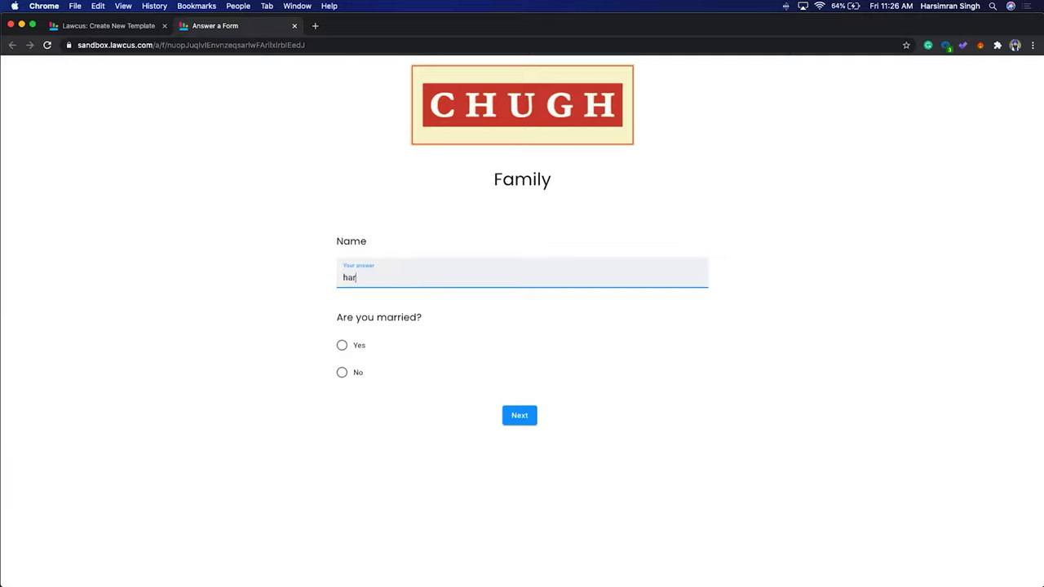
{"action": "left_click", "coordinate": [344, 345]}
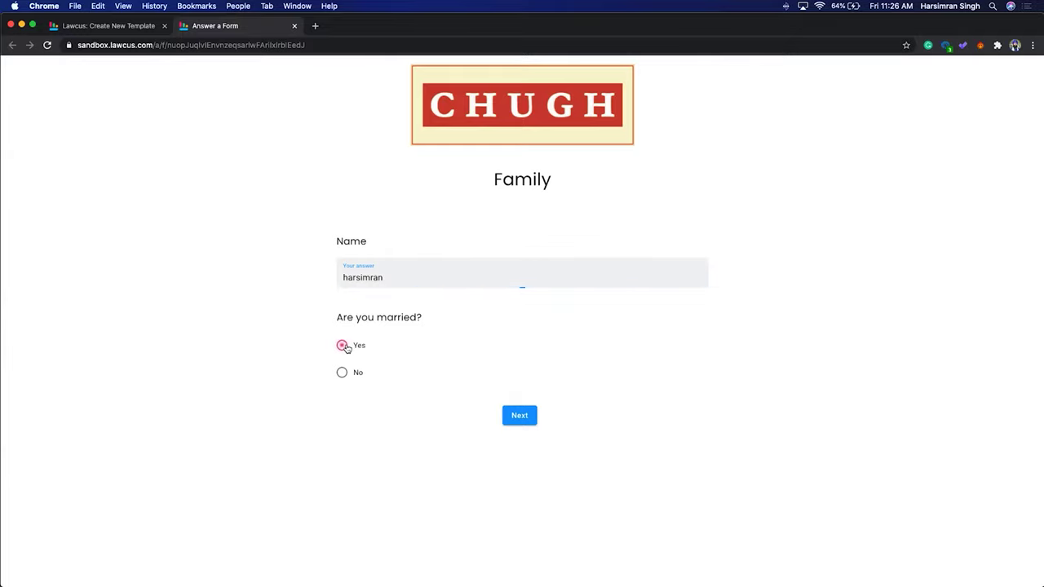
{"action": "left_click", "coordinate": [521, 417]}
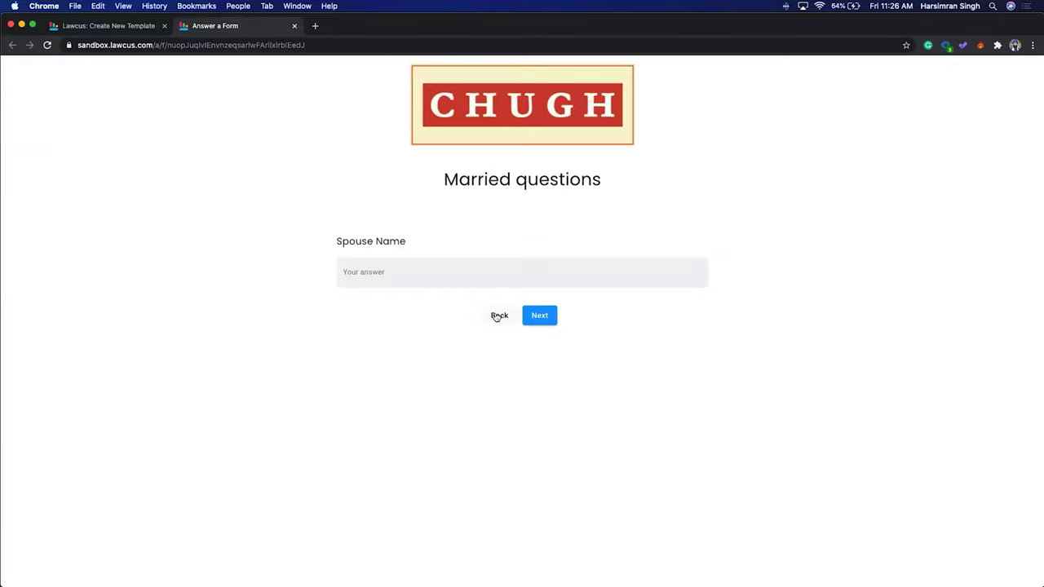
{"action": "left_click", "coordinate": [540, 314]}
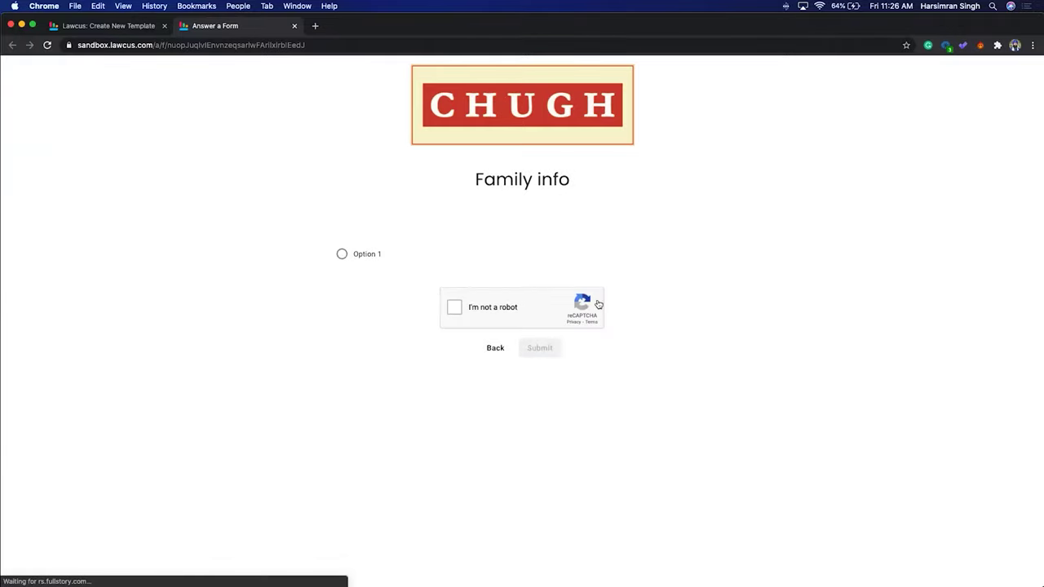
{"action": "left_click", "coordinate": [494, 349]}
{"action": "left_click", "coordinate": [497, 317]}
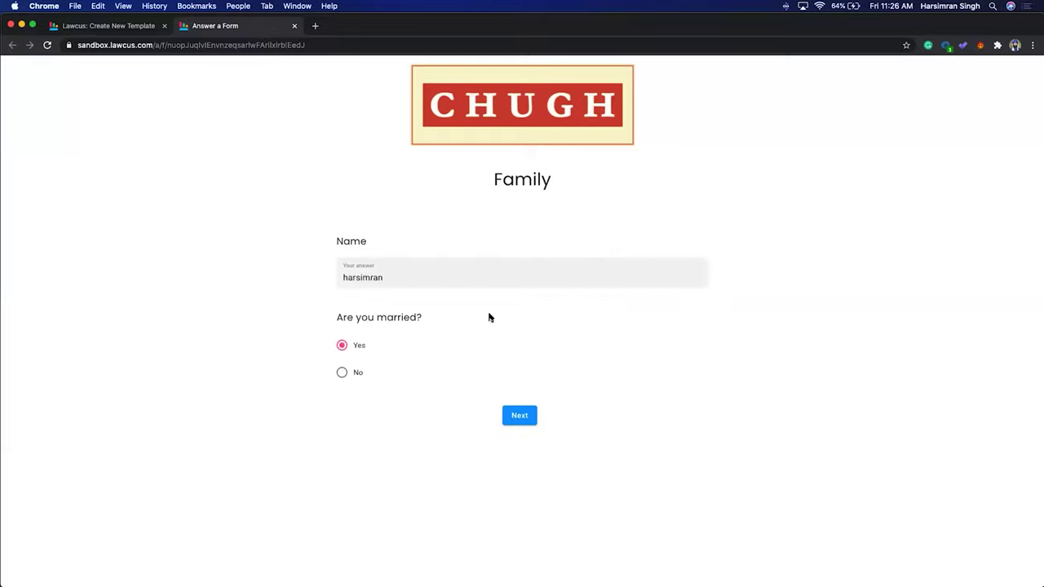
Test the No branch through Single questions to Family info, then return to the editor
{"action": "left_click", "coordinate": [356, 372]}
{"action": "left_click", "coordinate": [514, 417]}
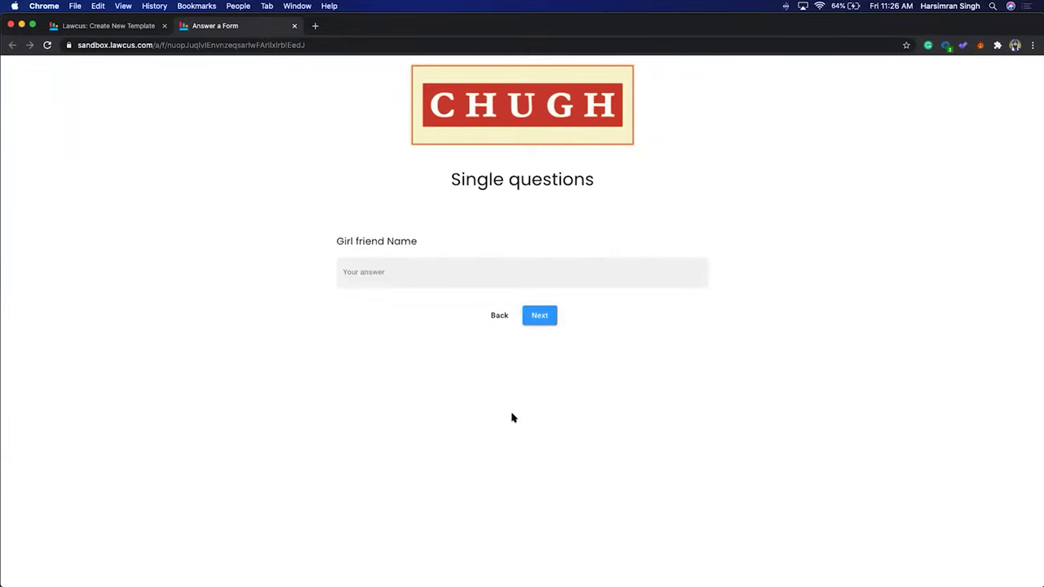
{"action": "left_click", "coordinate": [539, 316]}
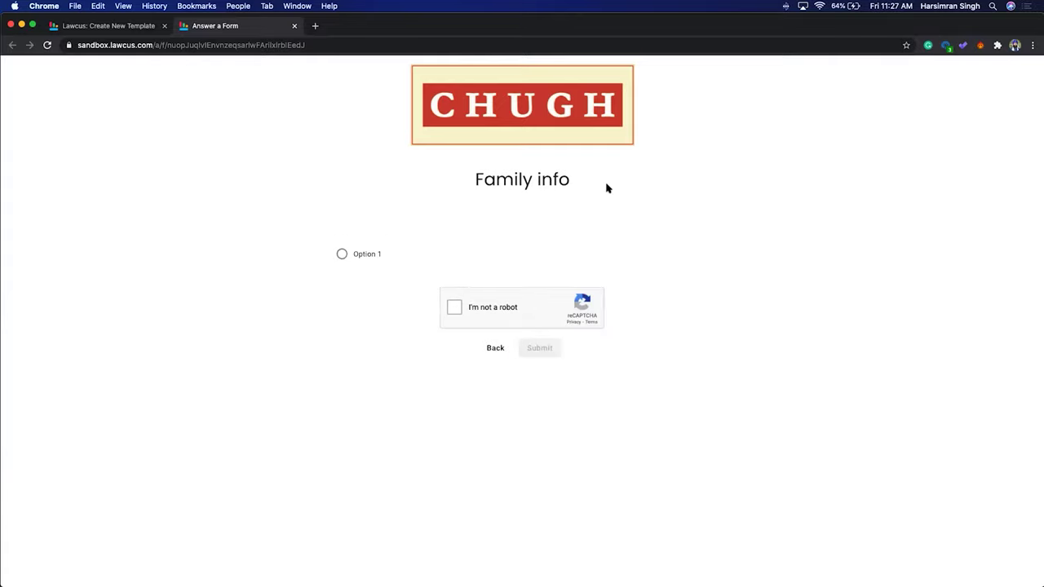
{"action": "left_click", "coordinate": [495, 348]}
{"action": "left_click", "coordinate": [144, 26]}
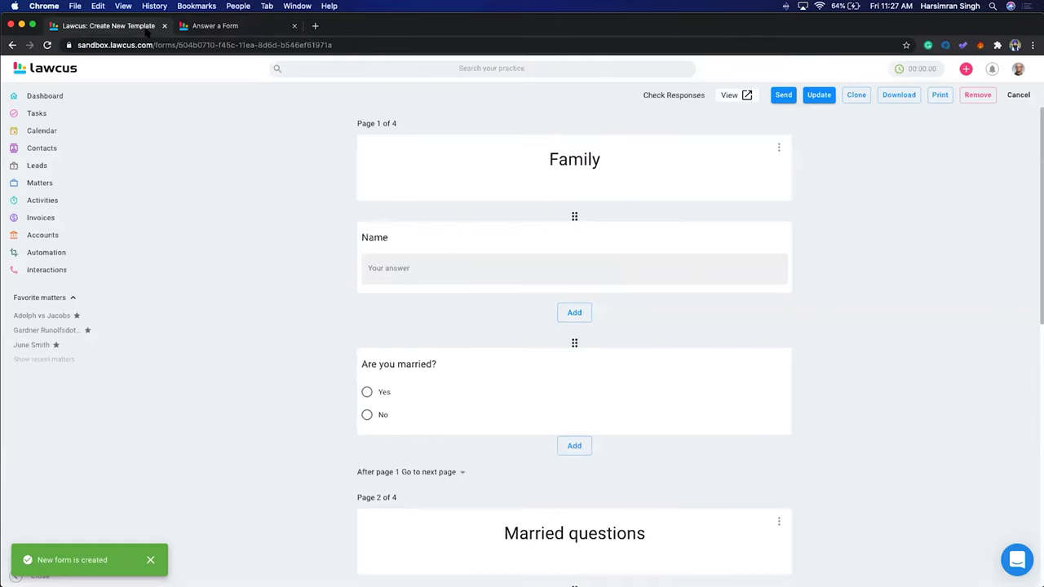
Make the Name question required, leaving it unlinked to any field
{"action": "scroll", "coordinate": [612, 334], "scroll_direction": "down", "scroll_amount": 2}
{"action": "scroll", "coordinate": [612, 334], "scroll_direction": "up", "scroll_amount": 2}
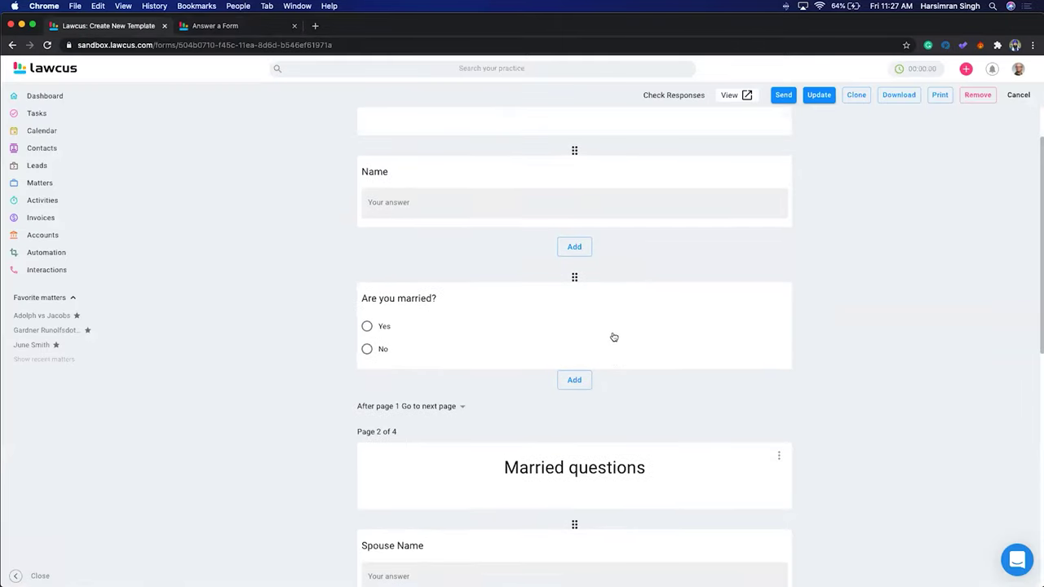
{"action": "left_click", "coordinate": [489, 280]}
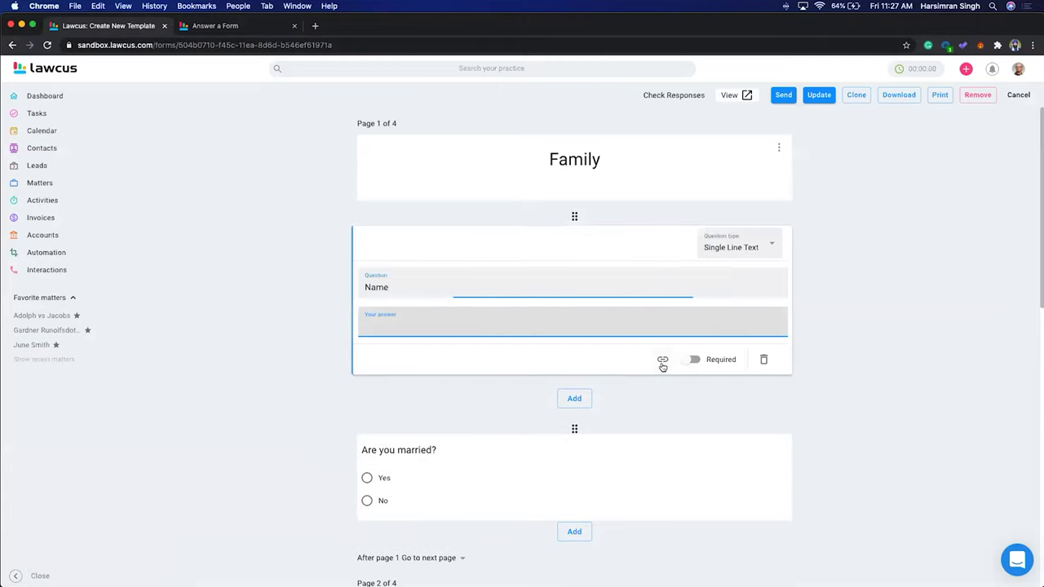
{"action": "left_click", "coordinate": [662, 361]}
{"action": "left_click", "coordinate": [435, 283]}
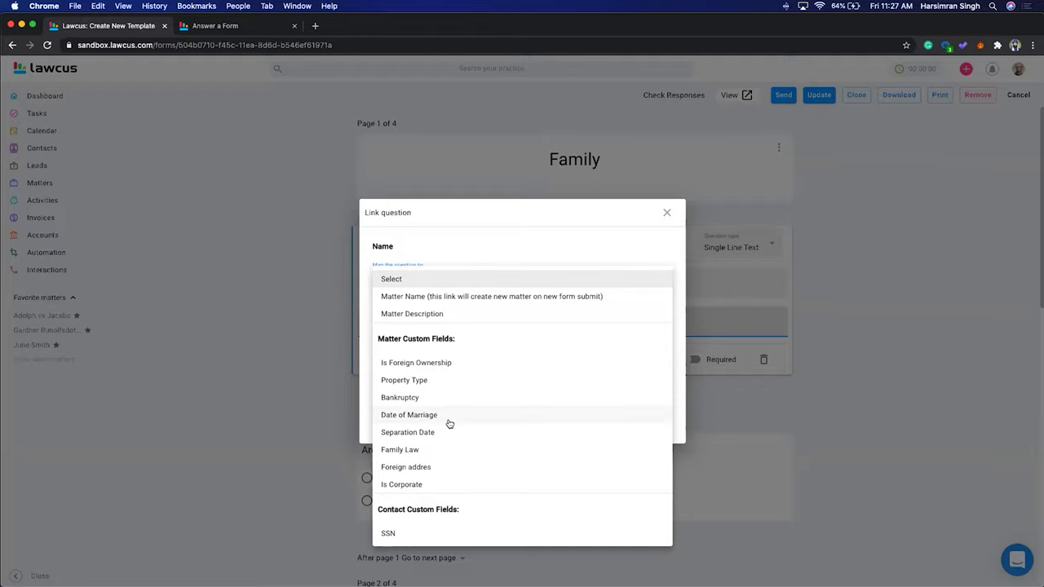
{"action": "left_click", "coordinate": [314, 254]}
{"action": "left_click", "coordinate": [666, 213]}
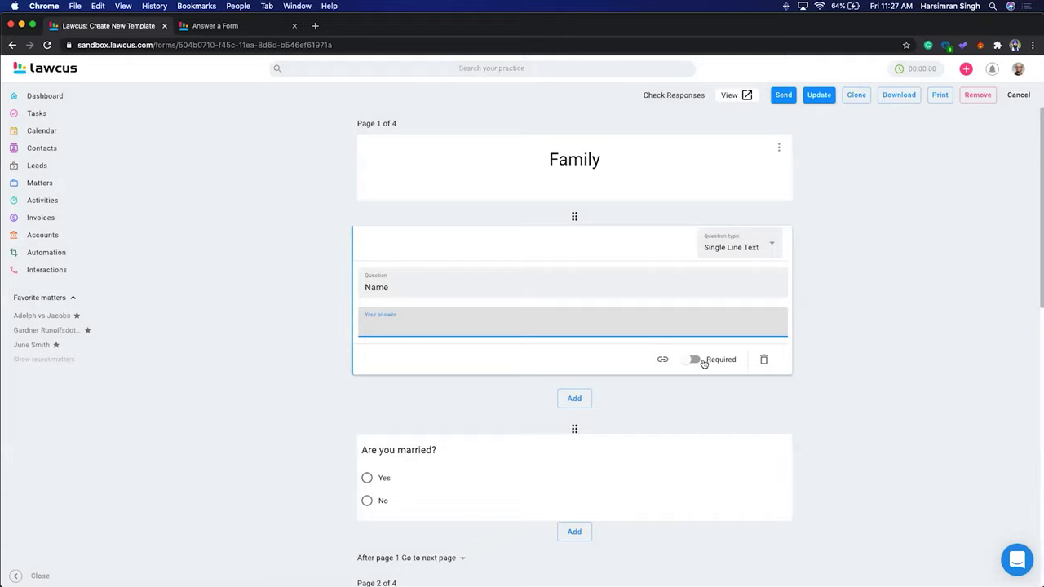
{"action": "left_click", "coordinate": [693, 359]}
Make 'Are you married?' required and save the form with Update
{"action": "scroll", "coordinate": [708, 452], "scroll_direction": "down", "scroll_amount": 1}
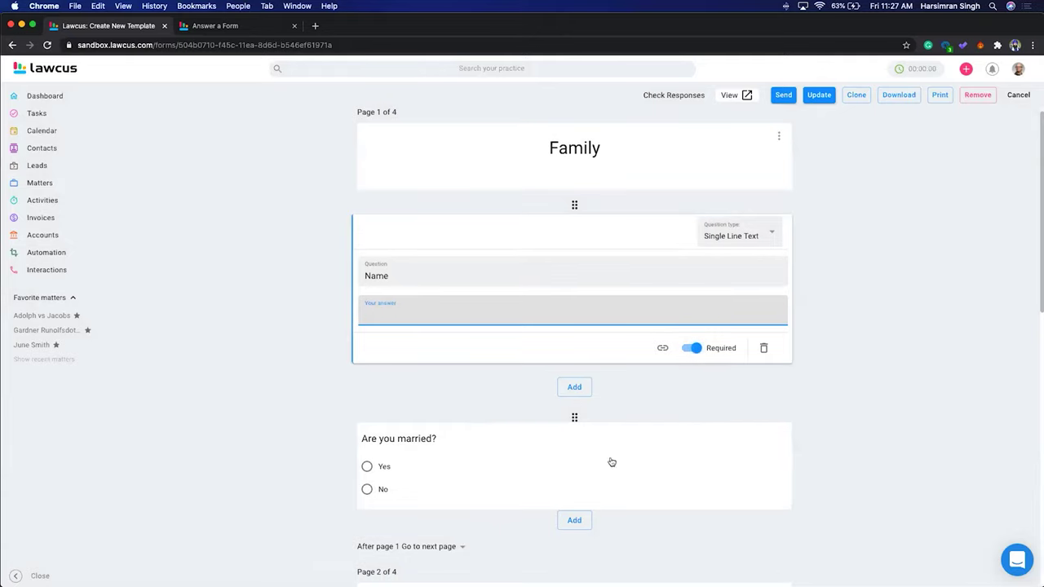
{"action": "left_click", "coordinate": [472, 471]}
{"action": "left_click", "coordinate": [671, 535]}
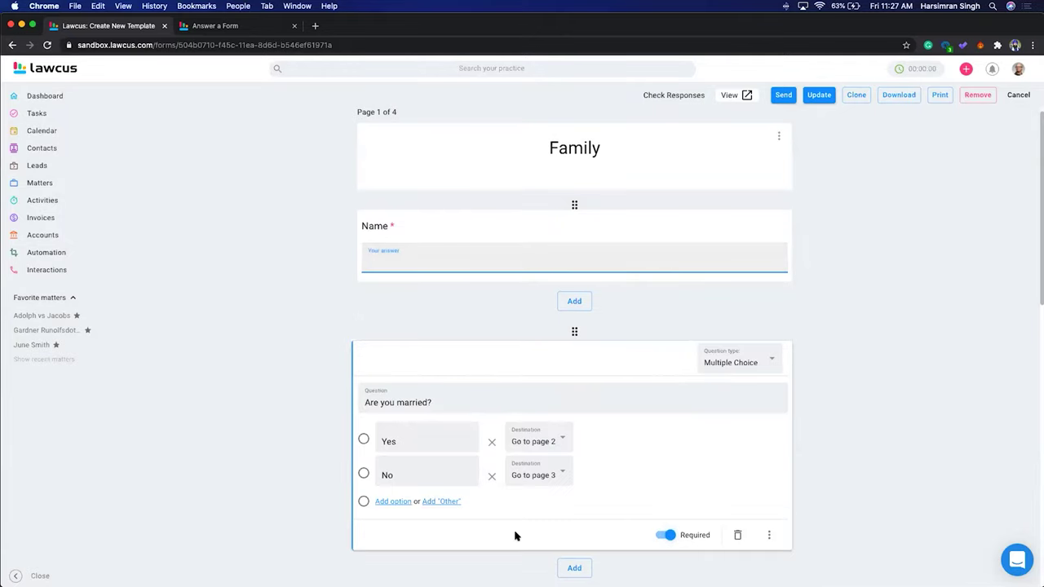
{"action": "left_click", "coordinate": [812, 97]}
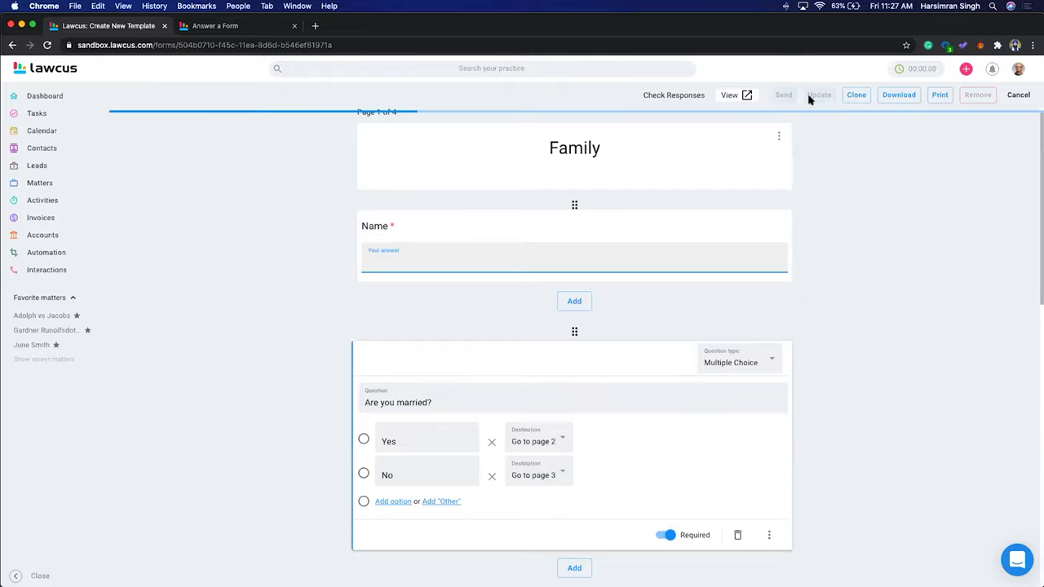
Reload the live form, type 'deed' as the Name answer, and return to the builder
{"action": "left_click", "coordinate": [277, 28]}
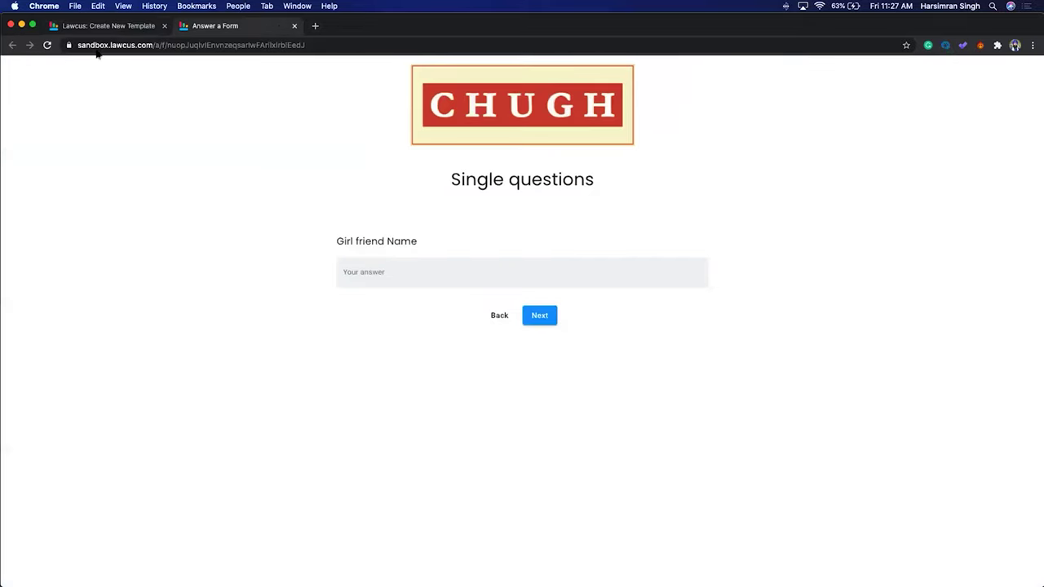
{"action": "left_click", "coordinate": [47, 45]}
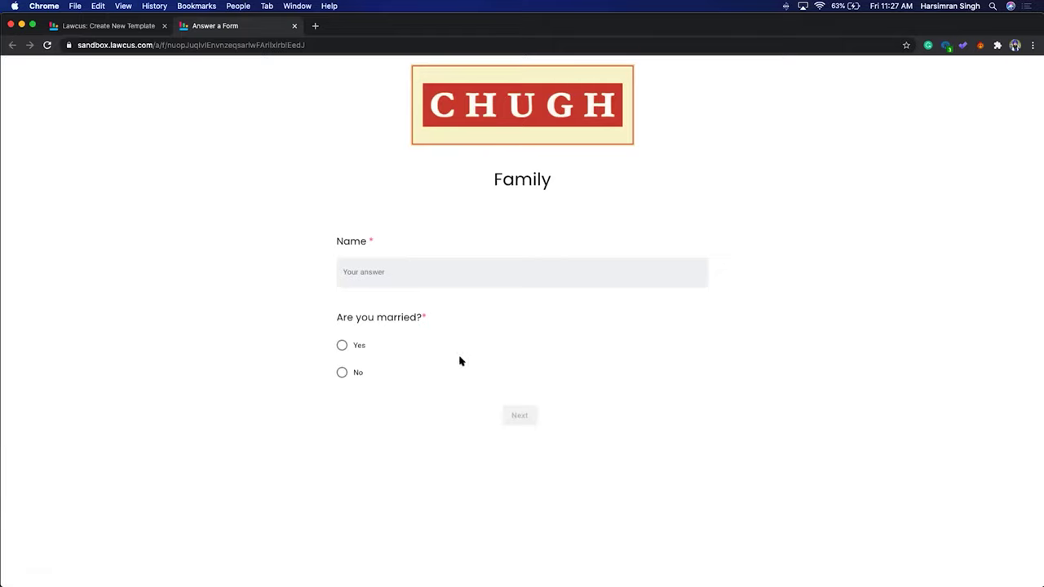
{"action": "left_click", "coordinate": [406, 281]}
{"action": "type", "text": "deed"}
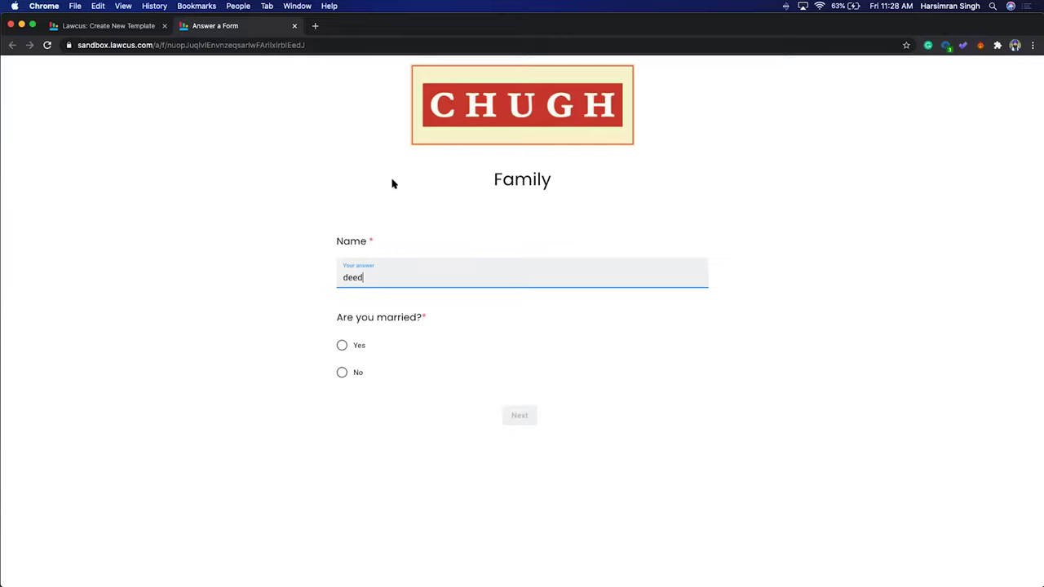
{"action": "left_click", "coordinate": [142, 30]}
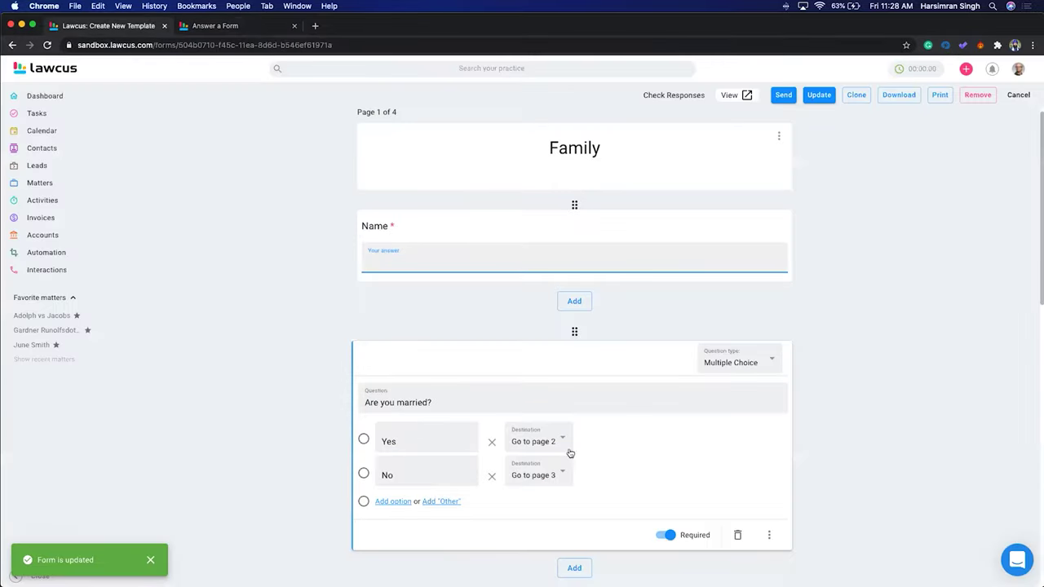
Add a File Upload question after 'Are you married?'
{"action": "scroll", "coordinate": [602, 499], "scroll_direction": "down", "scroll_amount": 3}
{"action": "left_click", "coordinate": [575, 441]}
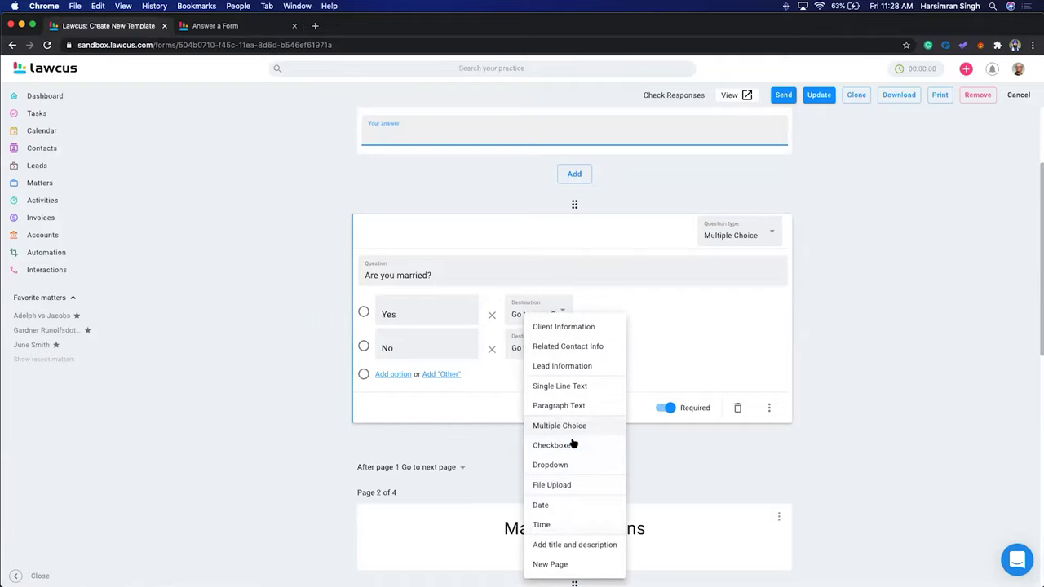
{"action": "left_click", "coordinate": [555, 485]}
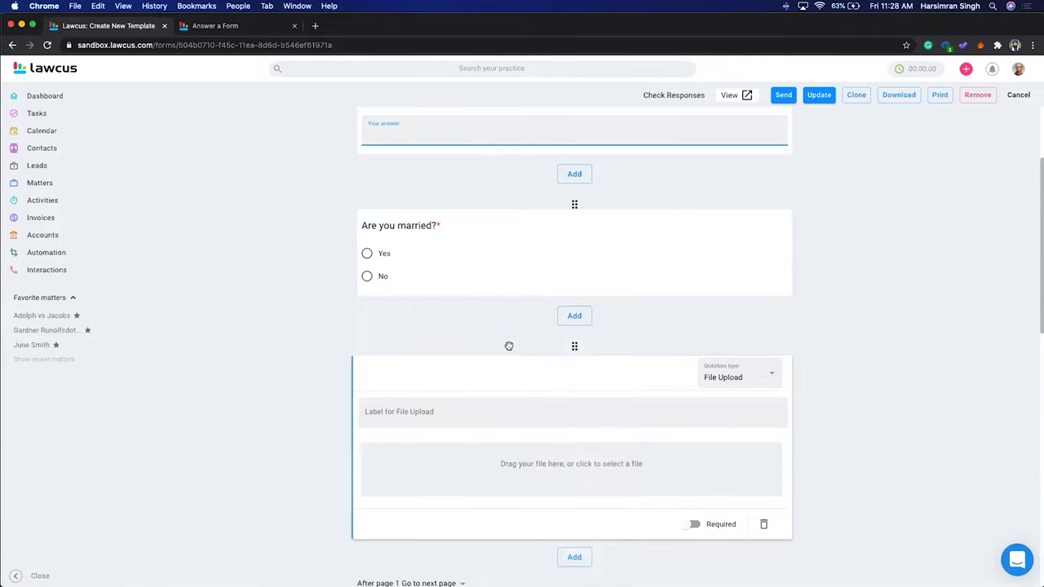
Check the Answer a Form tab, then close it
{"action": "left_click", "coordinate": [221, 29]}
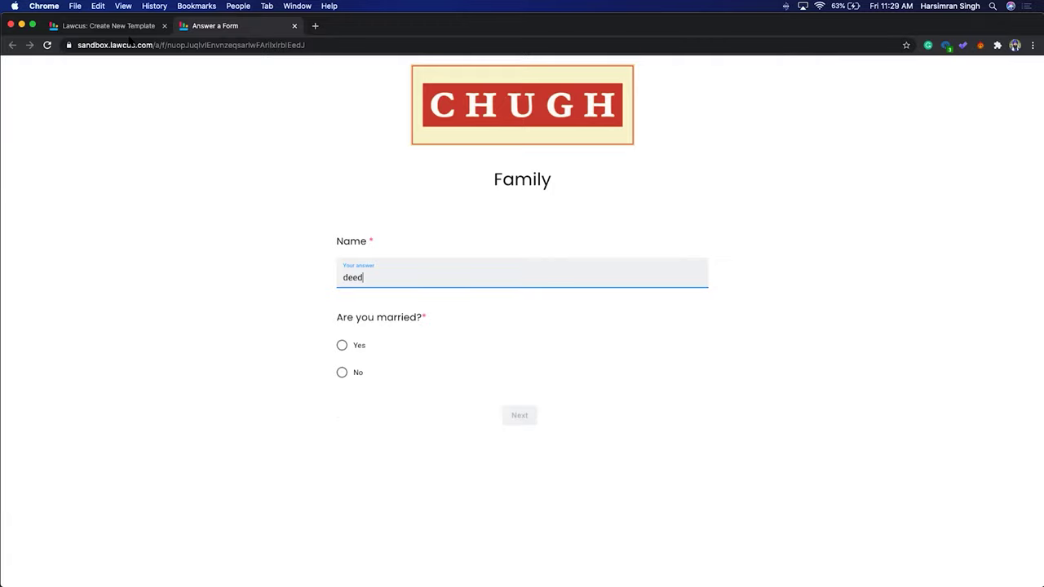
{"action": "left_click", "coordinate": [130, 28]}
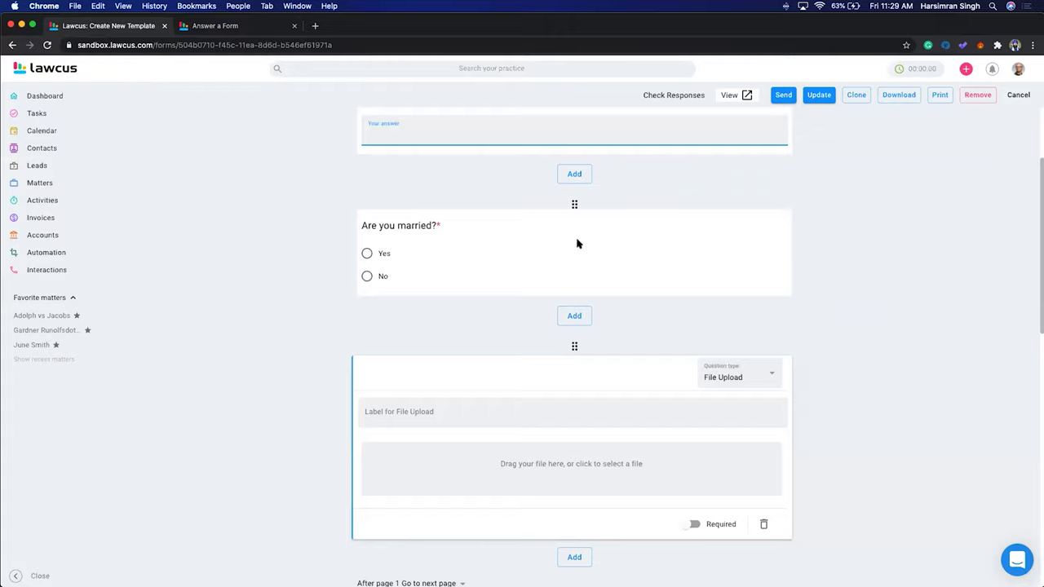
{"action": "left_click", "coordinate": [260, 28]}
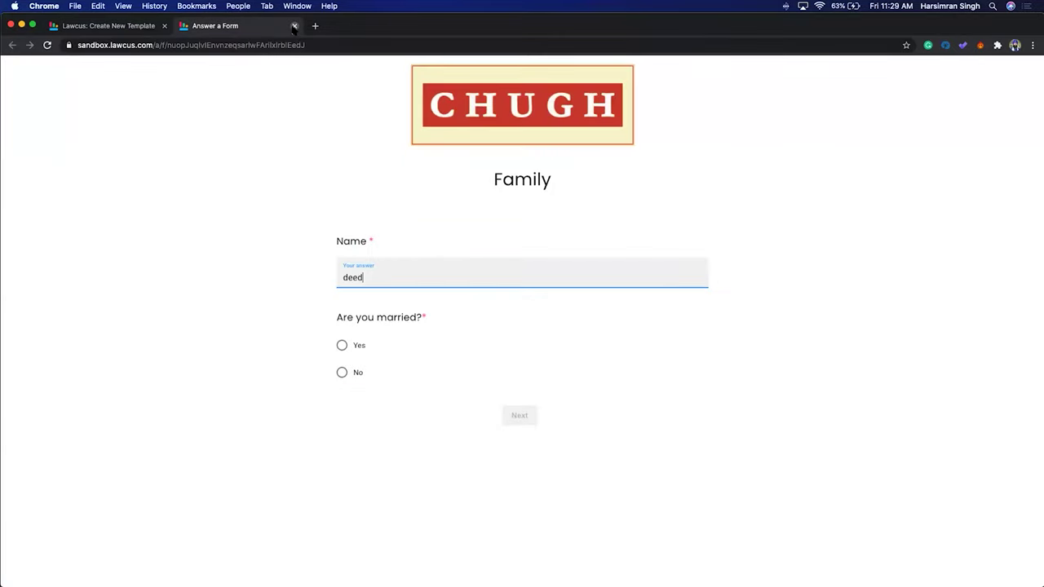
{"action": "left_click", "coordinate": [294, 26]}
Send the Family form to a client and their first matter, copying the share link
{"action": "left_click", "coordinate": [784, 97]}
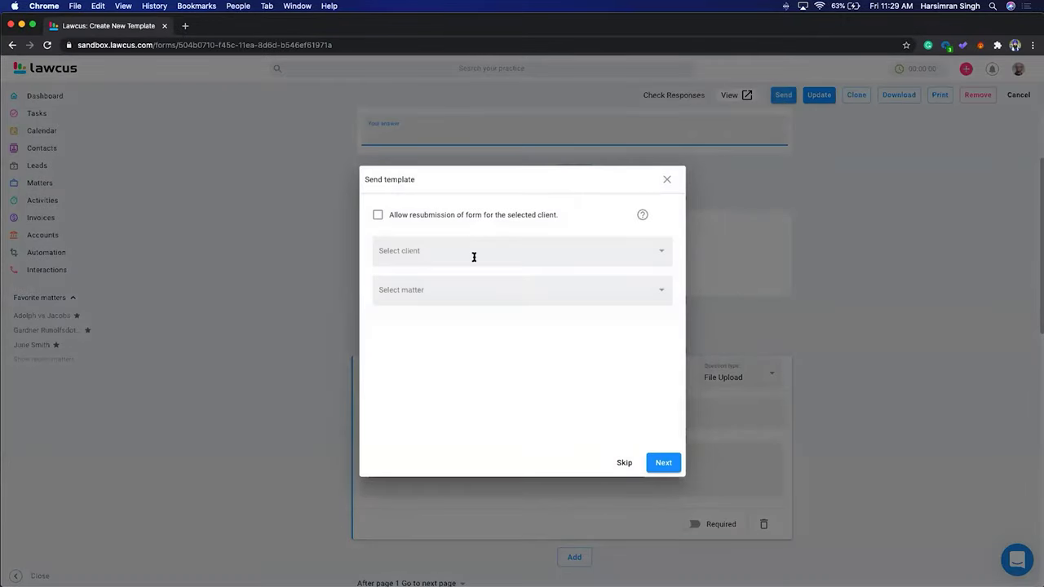
{"action": "left_click", "coordinate": [473, 261]}
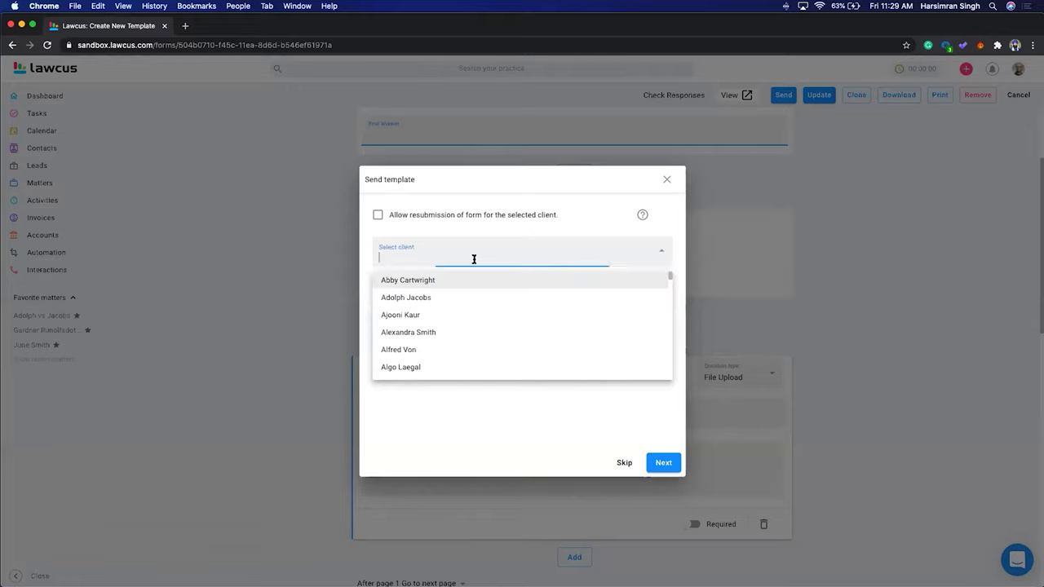
{"action": "left_click", "coordinate": [416, 280]}
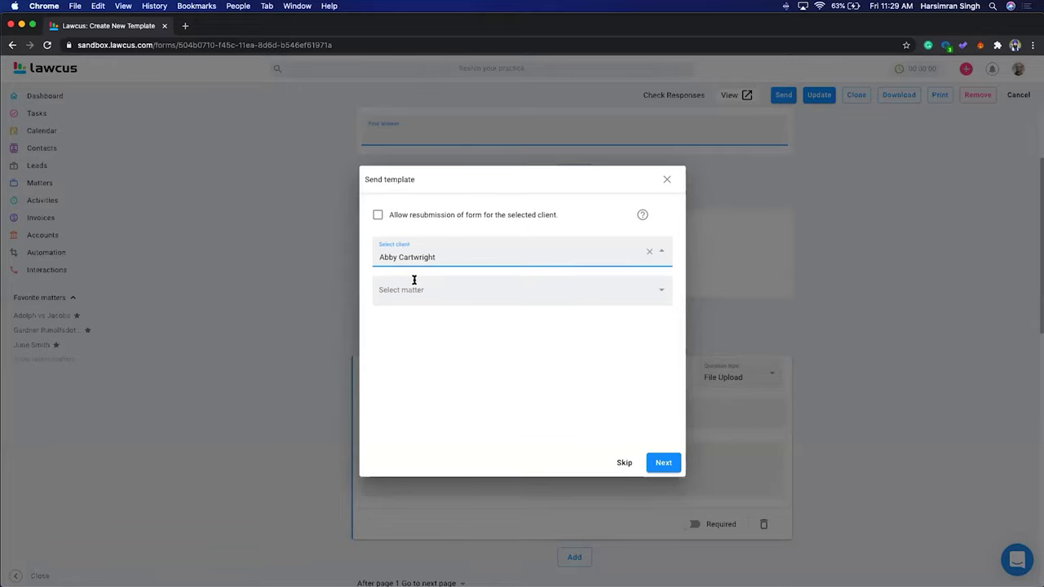
{"action": "left_click", "coordinate": [428, 294]}
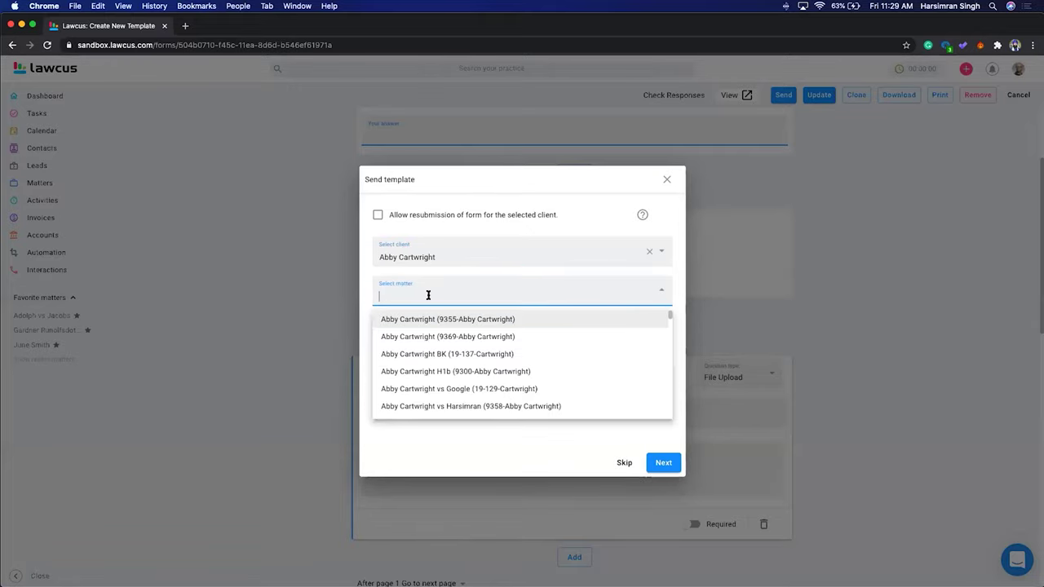
{"action": "left_click", "coordinate": [431, 319]}
{"action": "left_click", "coordinate": [660, 463]}
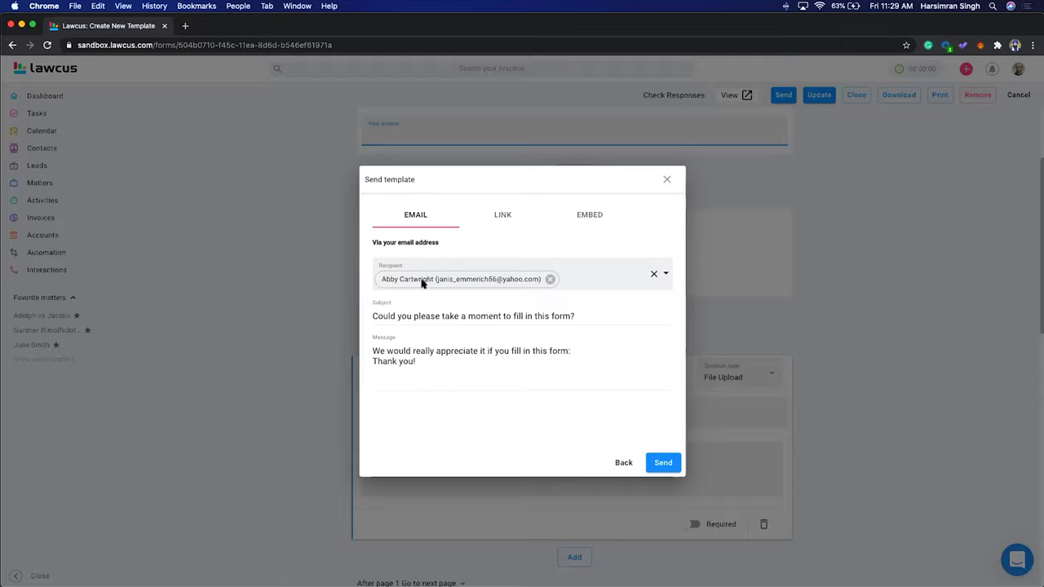
{"action": "left_click", "coordinate": [503, 214]}
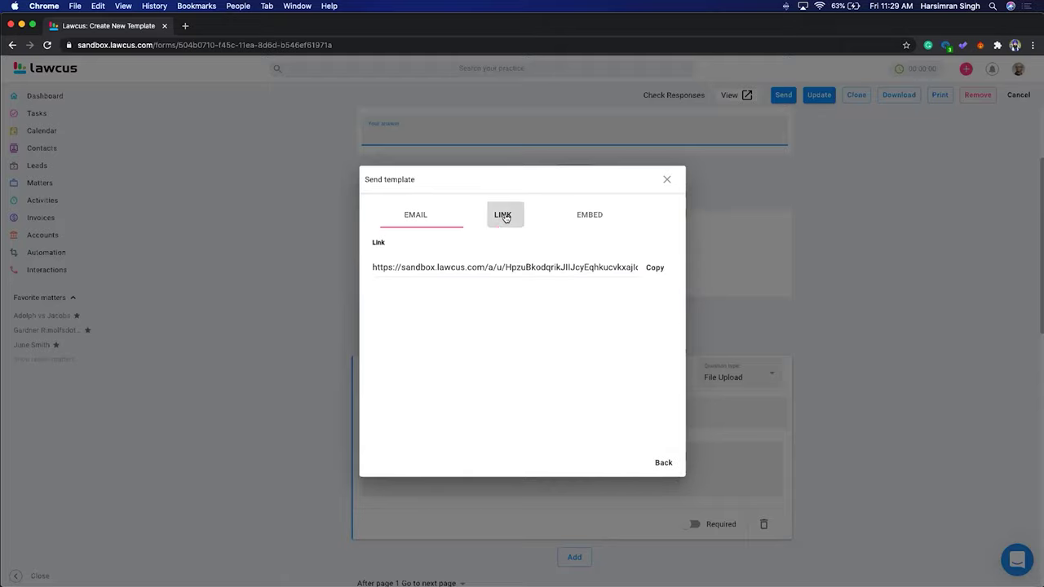
{"action": "left_click", "coordinate": [655, 270]}
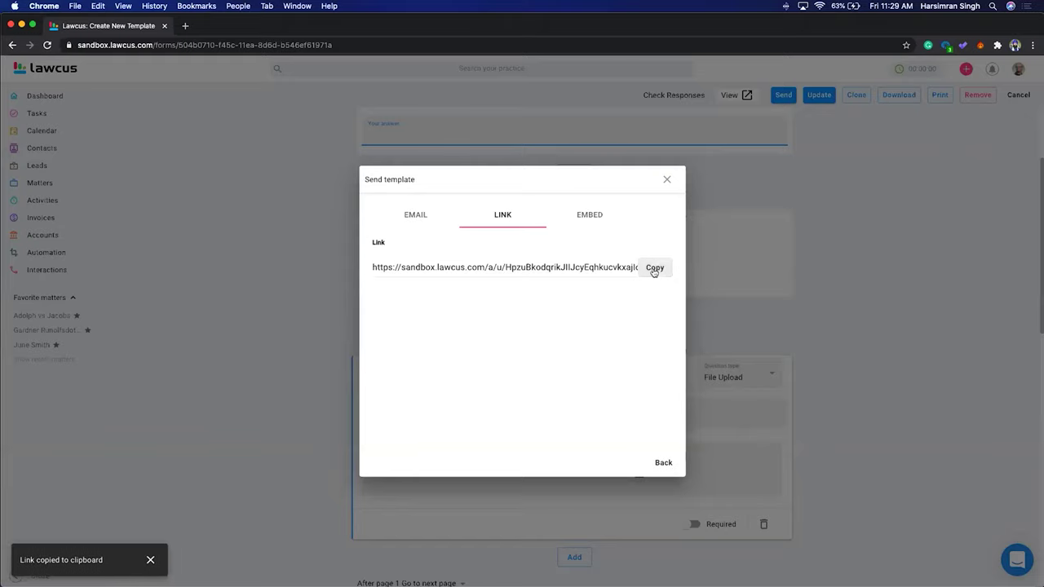
Open the copied Family form link in Safari
{"action": "mouse_move", "coordinate": [1039, 155]}
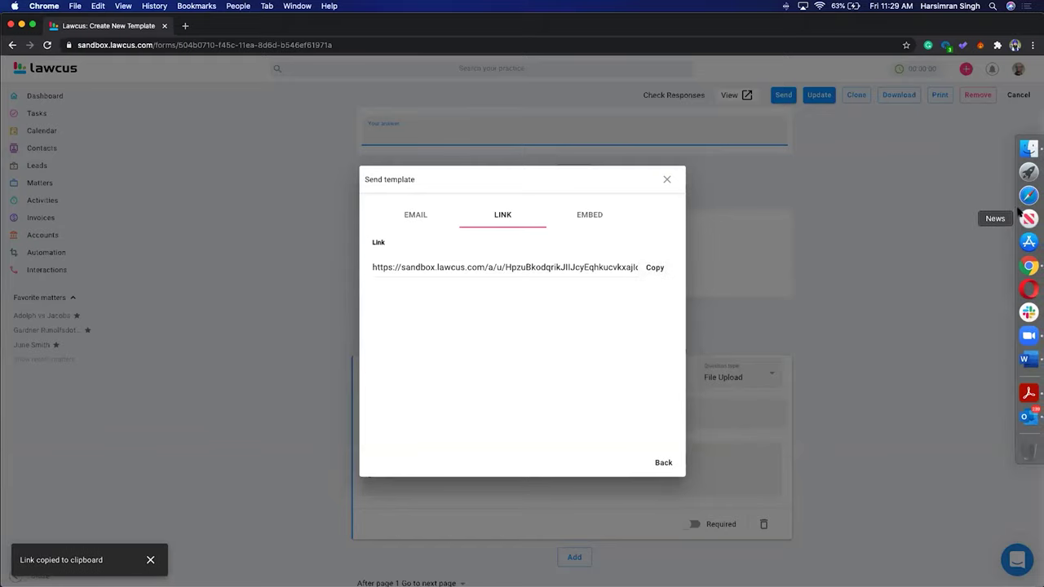
{"action": "left_click", "coordinate": [1026, 196]}
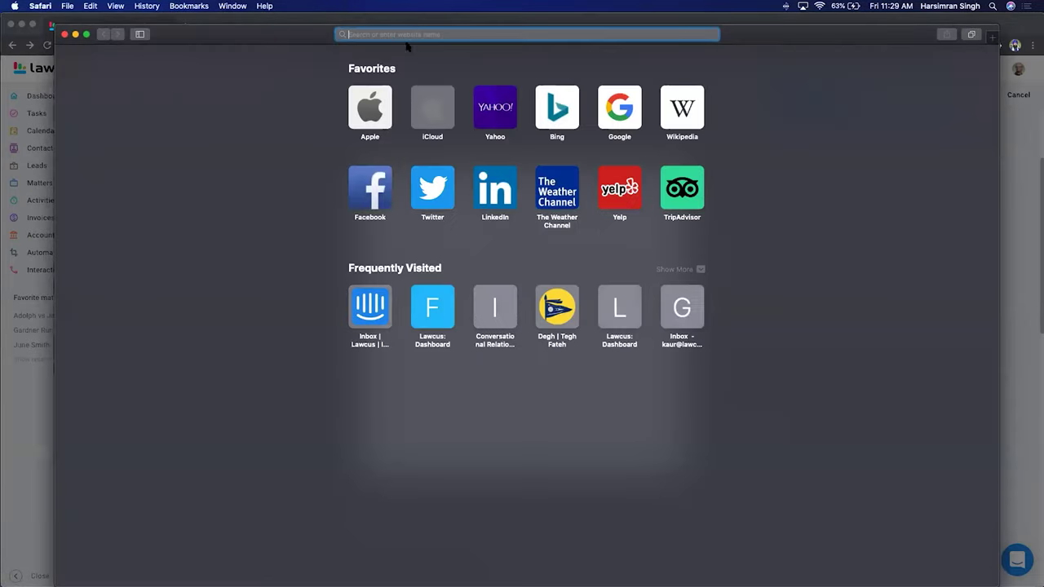
{"action": "key", "text": "super+v"}
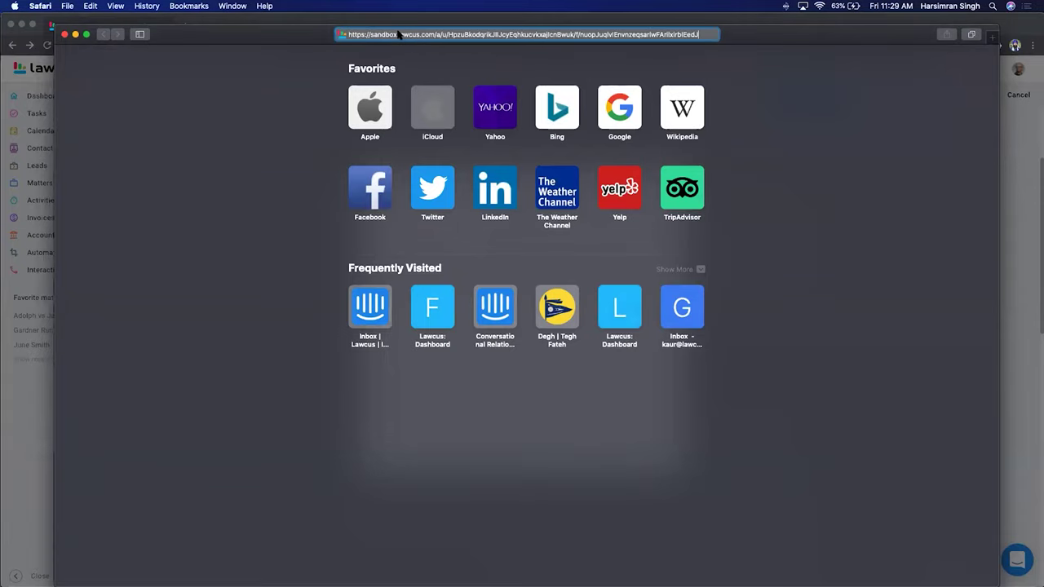
{"action": "key", "text": "Return"}
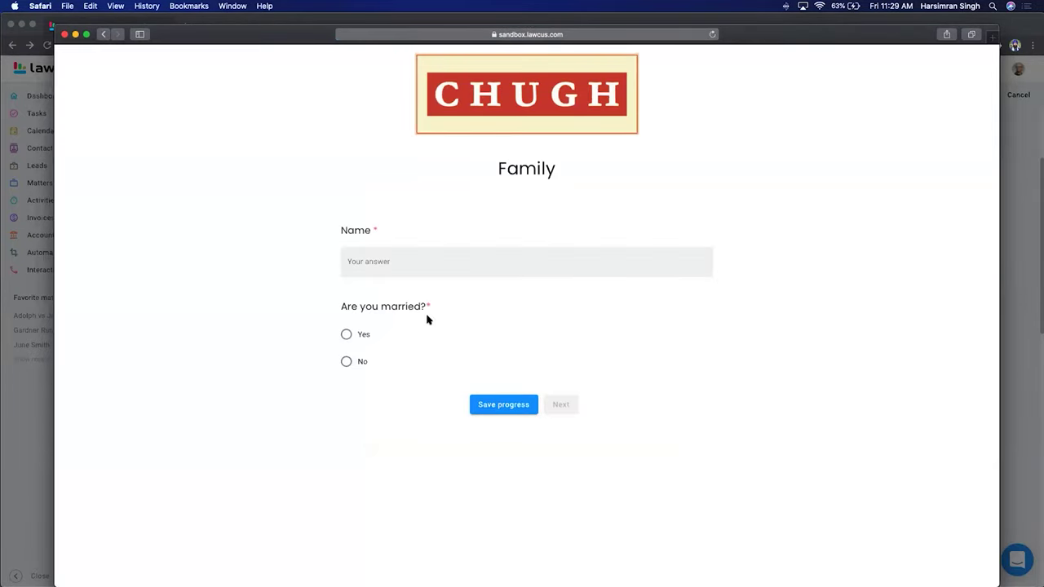
Enter a name, answer Yes to 'Are you married?', and save progress
{"action": "left_click", "coordinate": [376, 267]}
{"action": "type", "text": "Harsimran"}
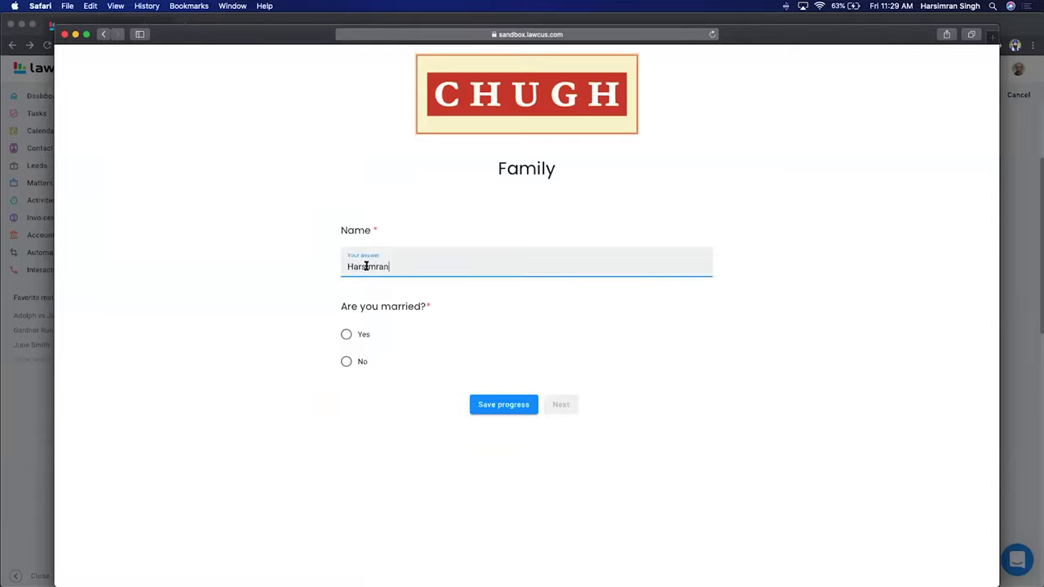
{"action": "left_click", "coordinate": [346, 334]}
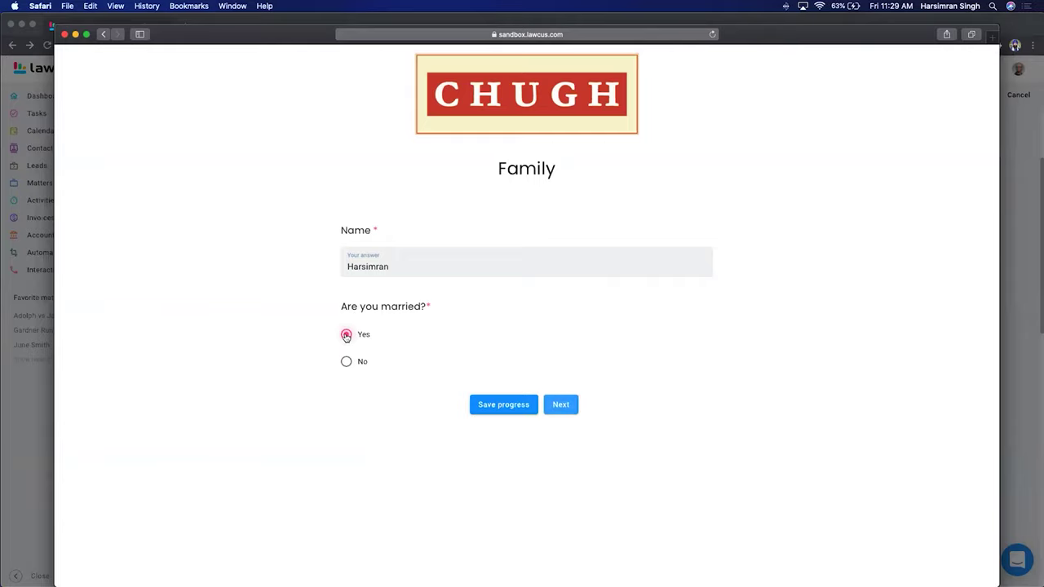
{"action": "left_click", "coordinate": [497, 406]}
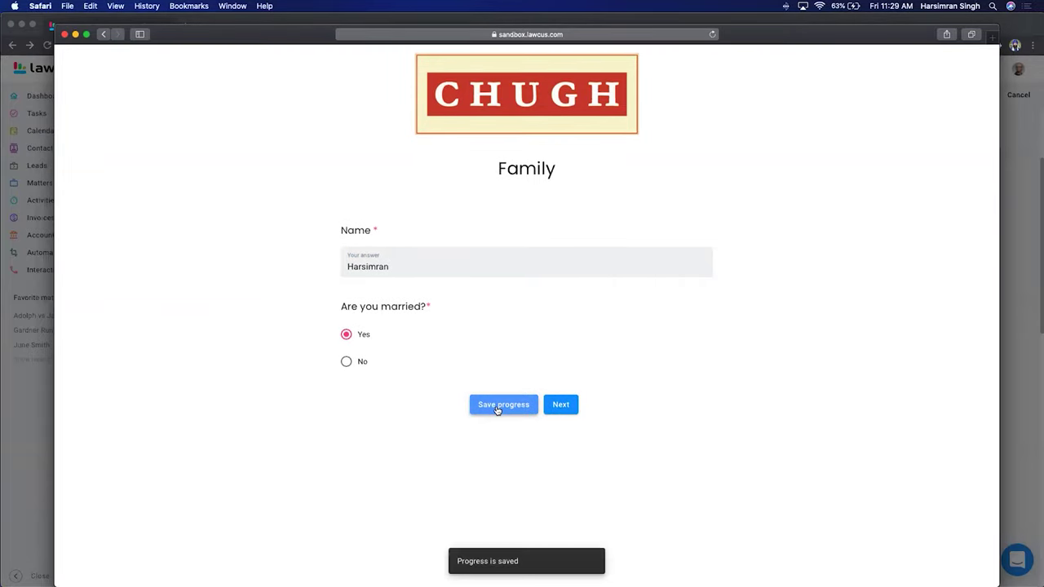
{"action": "left_click_drag", "start_coordinate": [256, 37], "coordinate": [697, 210]}
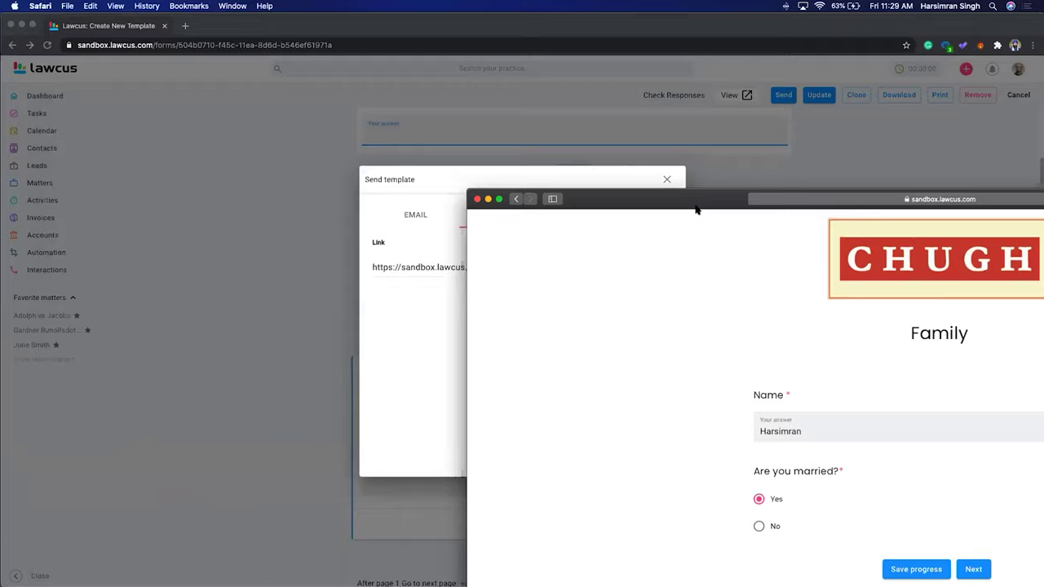
Back in Chrome, load the copied Family form share link in a new tab
{"action": "left_click", "coordinate": [683, 62]}
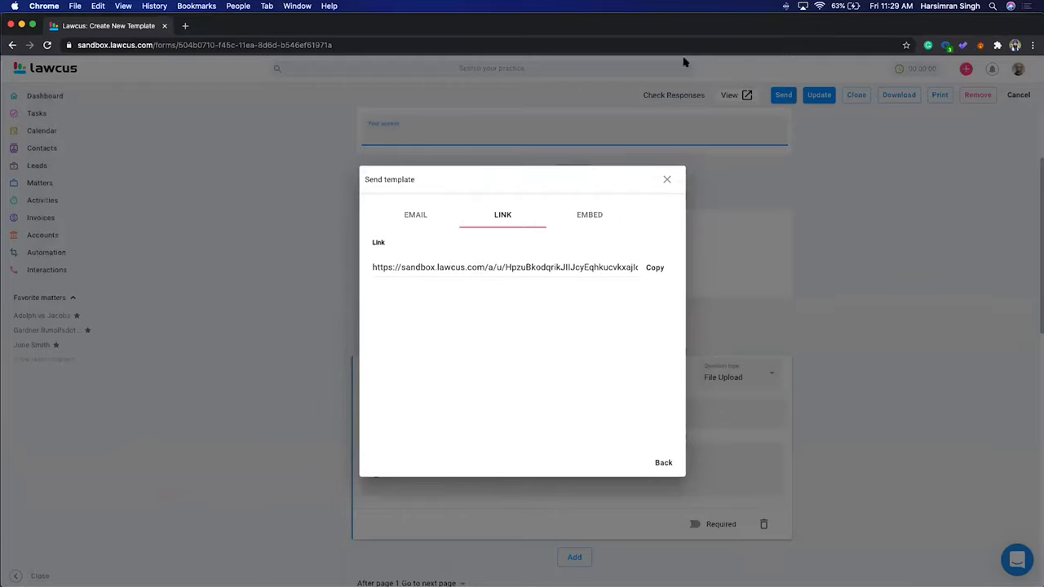
{"action": "left_click", "coordinate": [185, 26]}
{"action": "left_click", "coordinate": [235, 48]}
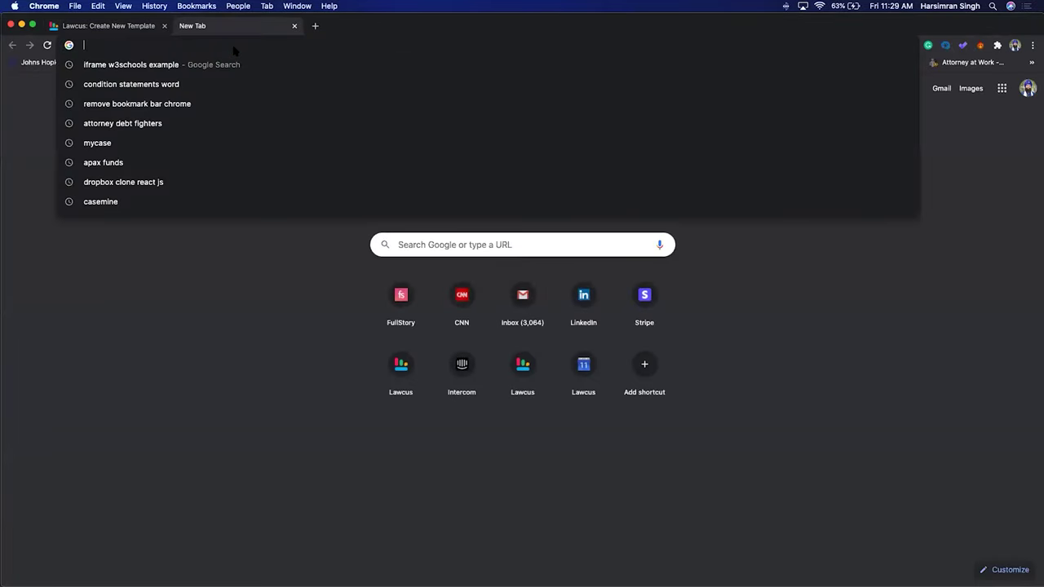
{"action": "key", "text": "super+v"}
{"action": "key", "text": "Return"}
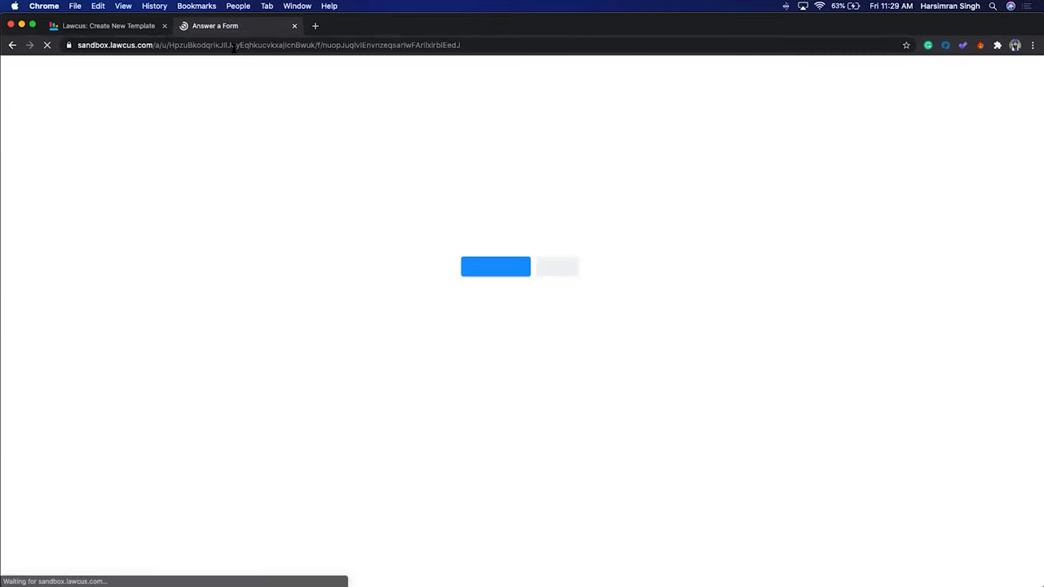